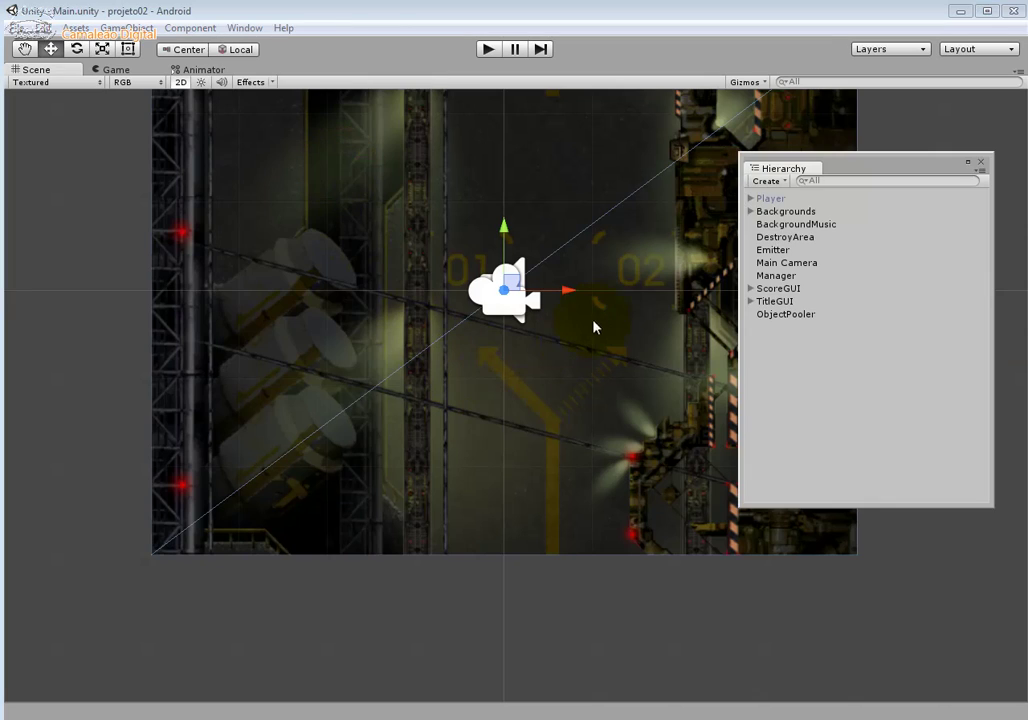
Step: Frame the Player object in the scene view and zoom in on it
{"action": "left_click", "coordinate": [742, 440]}
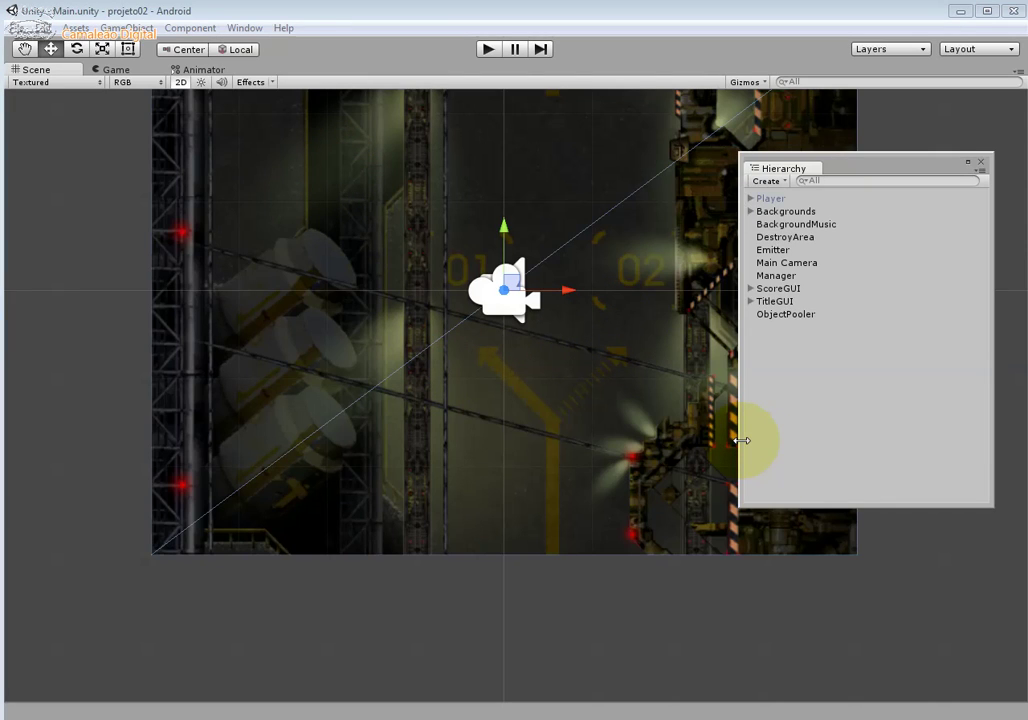
{"action": "double_click", "coordinate": [776, 199]}
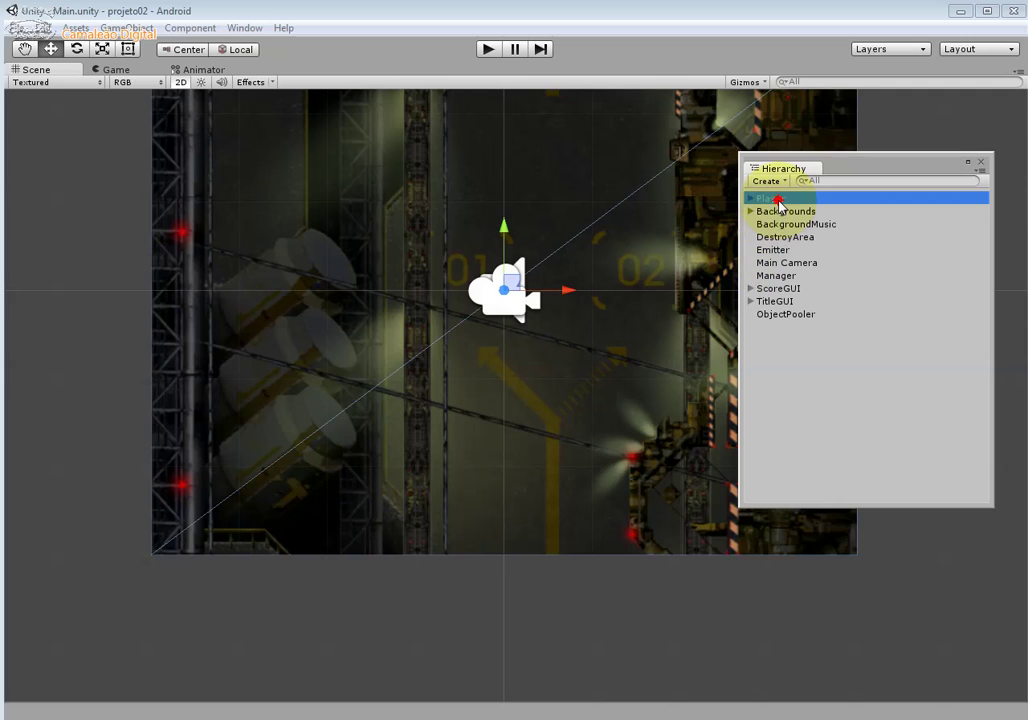
{"action": "scroll", "coordinate": [509, 360], "scroll_direction": "up", "scroll_amount": 6}
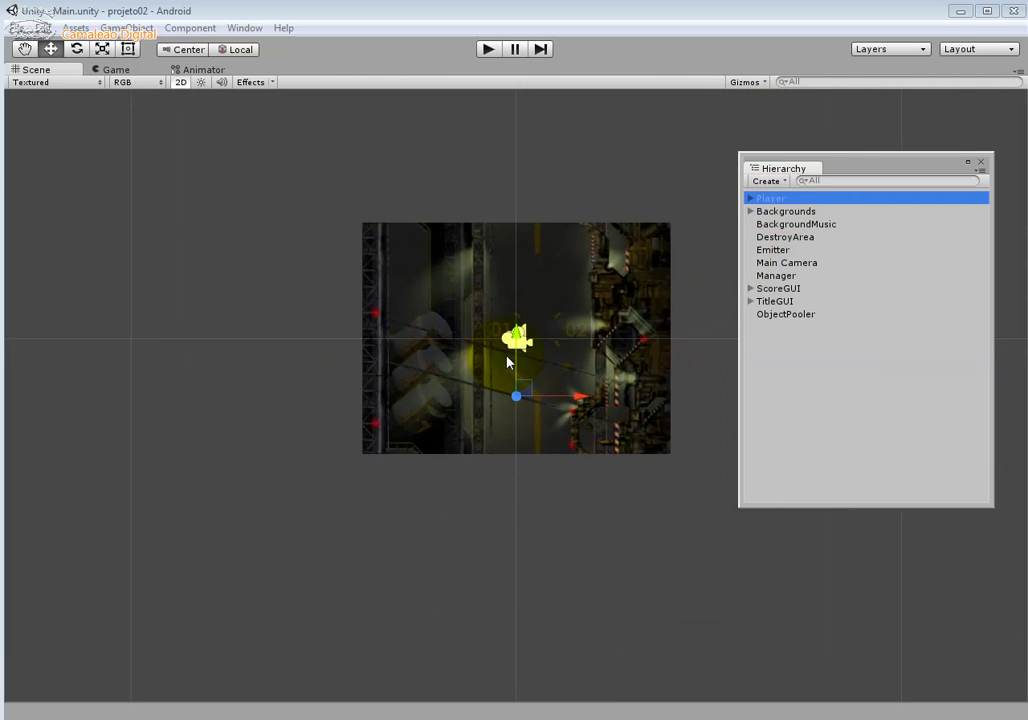
{"action": "scroll", "coordinate": [508, 360], "scroll_direction": "up", "scroll_amount": 8}
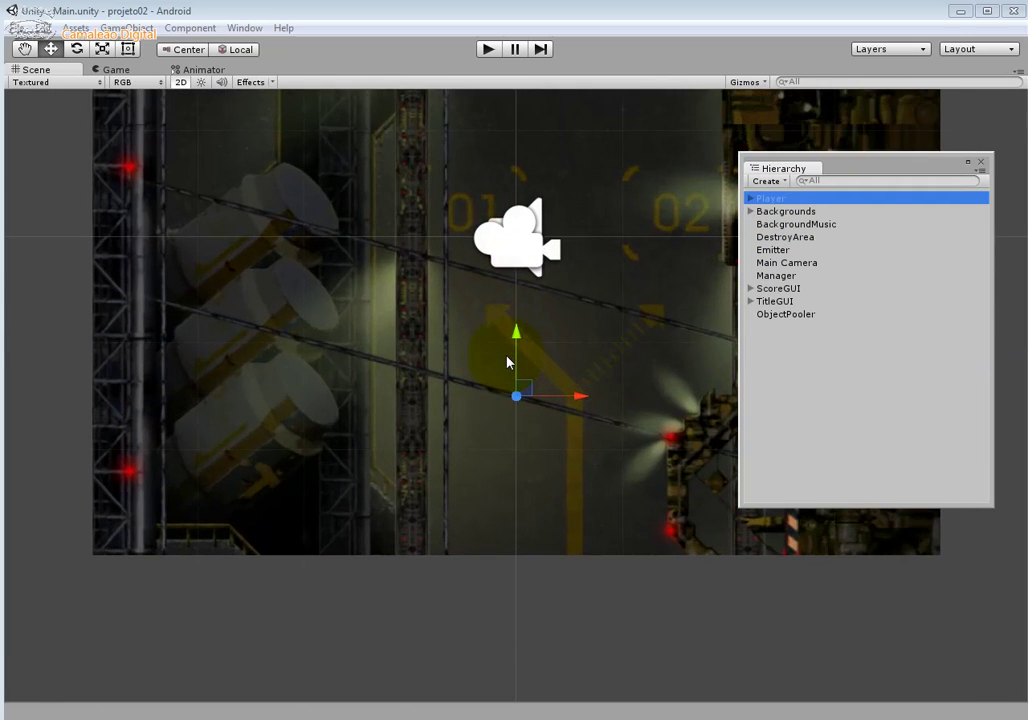
Step: Expand the Player object's children and examine where both ShotPosition objects sit in the scene
{"action": "left_click", "coordinate": [749, 199]}
{"action": "left_click", "coordinate": [786, 212]}
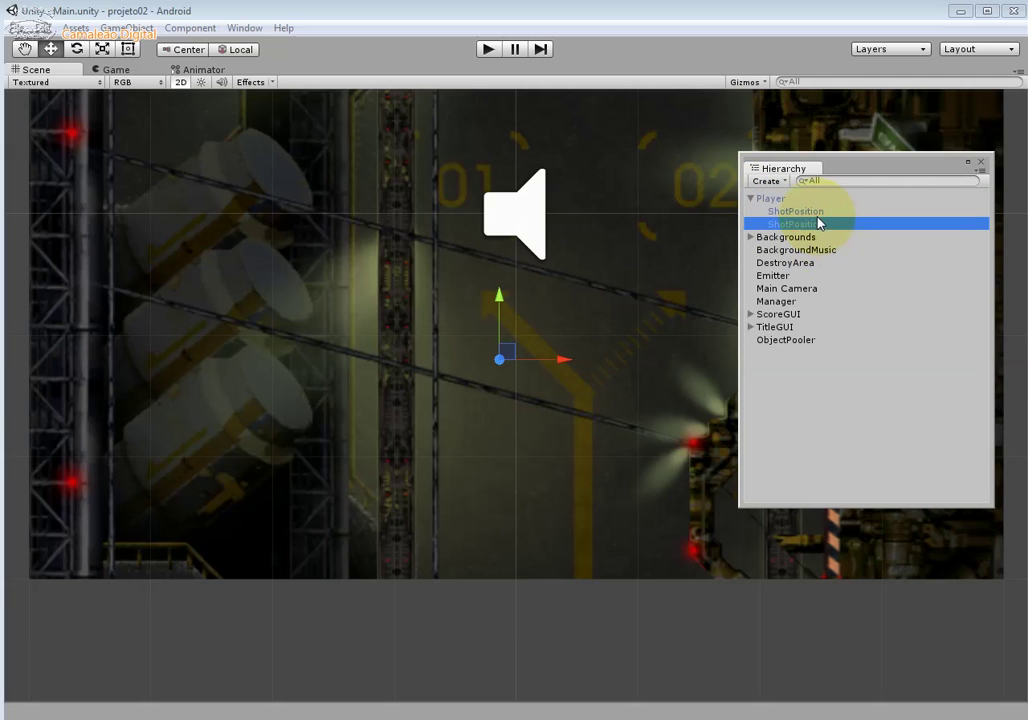
{"action": "left_click", "coordinate": [805, 225]}
{"action": "left_click", "coordinate": [803, 212]}
{"action": "left_click", "coordinate": [801, 225]}
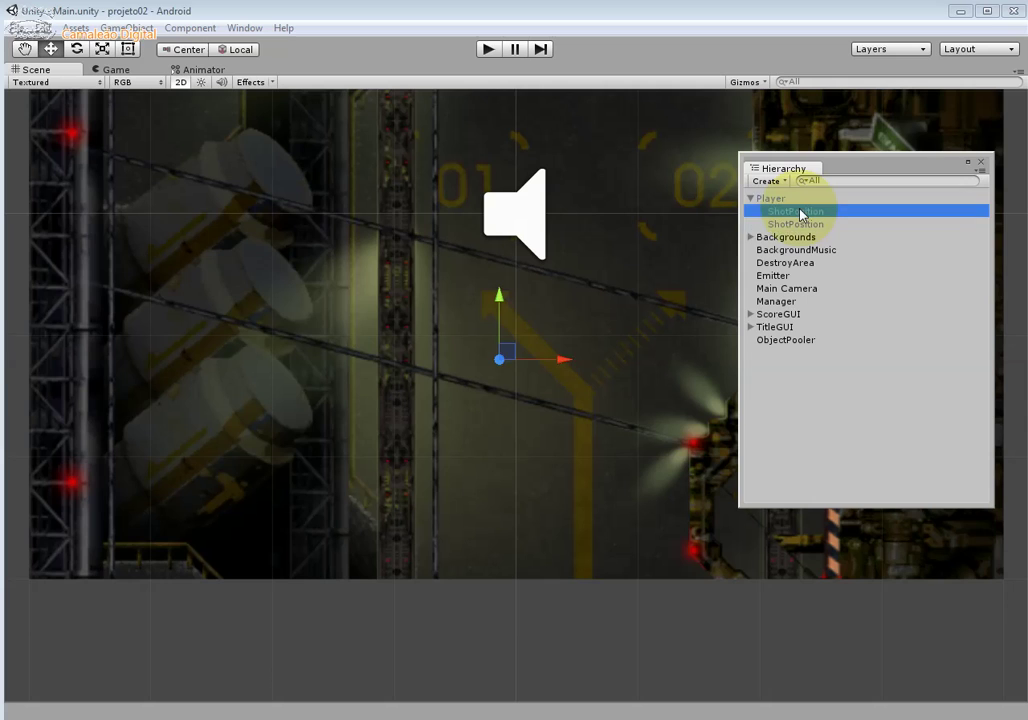
{"action": "left_click", "coordinate": [782, 199]}
{"action": "left_click", "coordinate": [790, 211]}
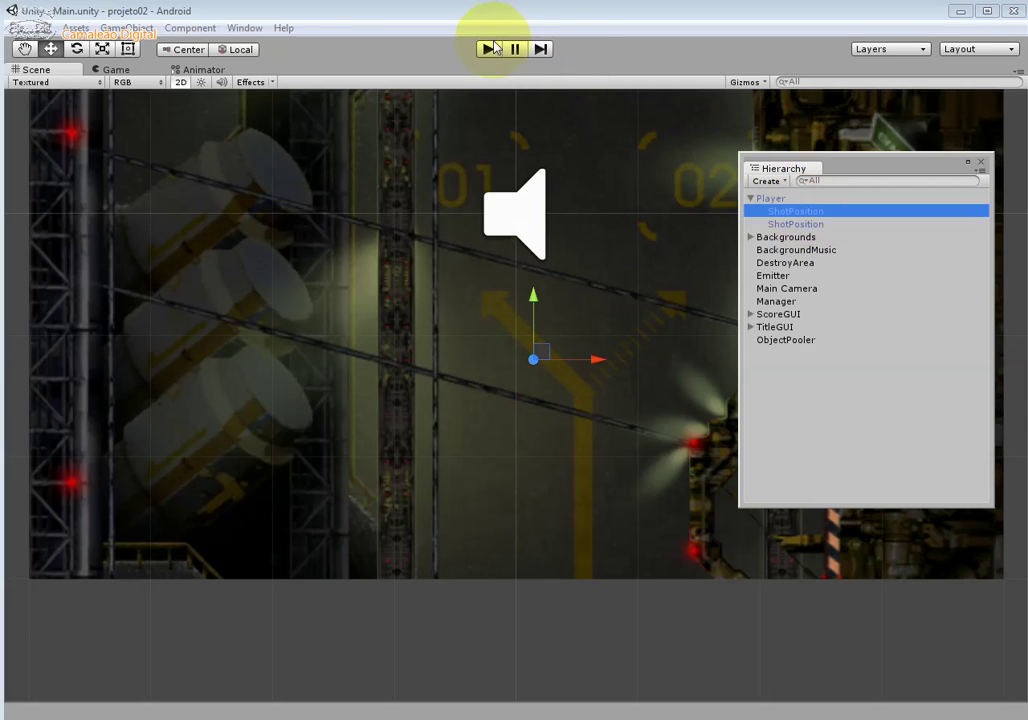
Step: Open the Inspector and compare the Transform positions of the Player's two ShotPosition children
{"action": "left_click", "coordinate": [241, 28]}
{"action": "left_click", "coordinate": [317, 149]}
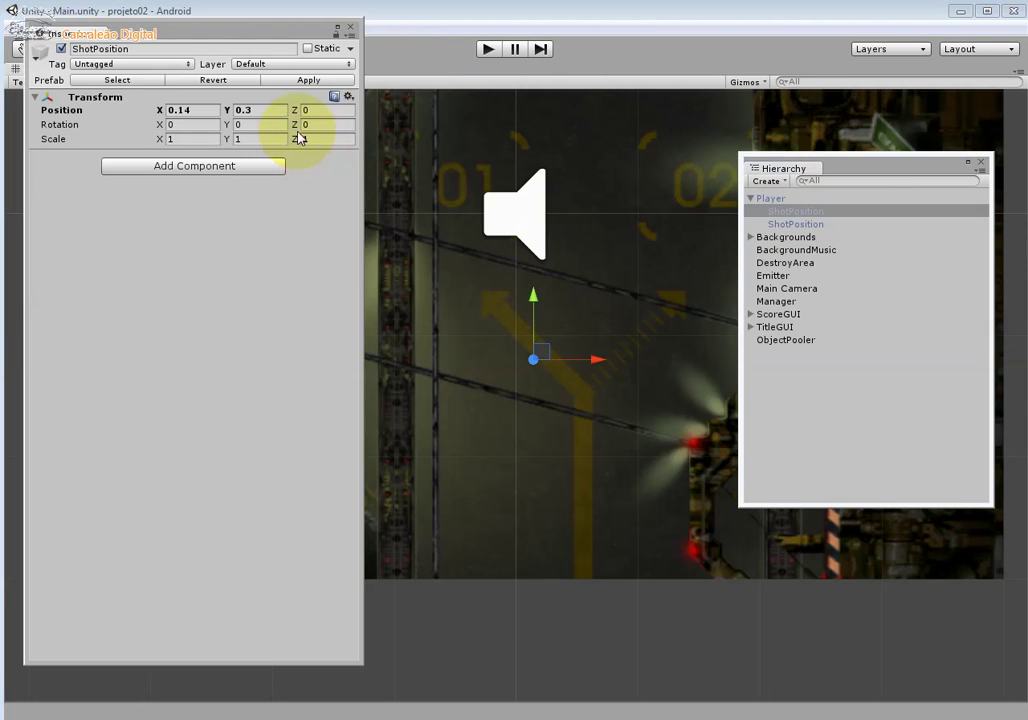
{"action": "left_click", "coordinate": [813, 226]}
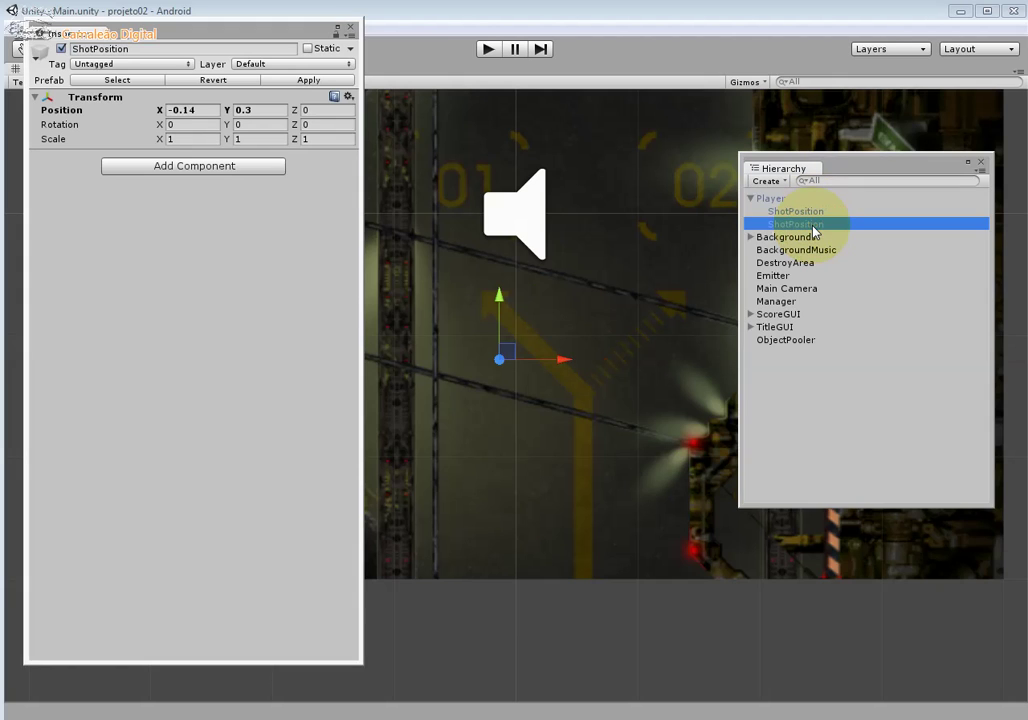
{"action": "left_click", "coordinate": [797, 226]}
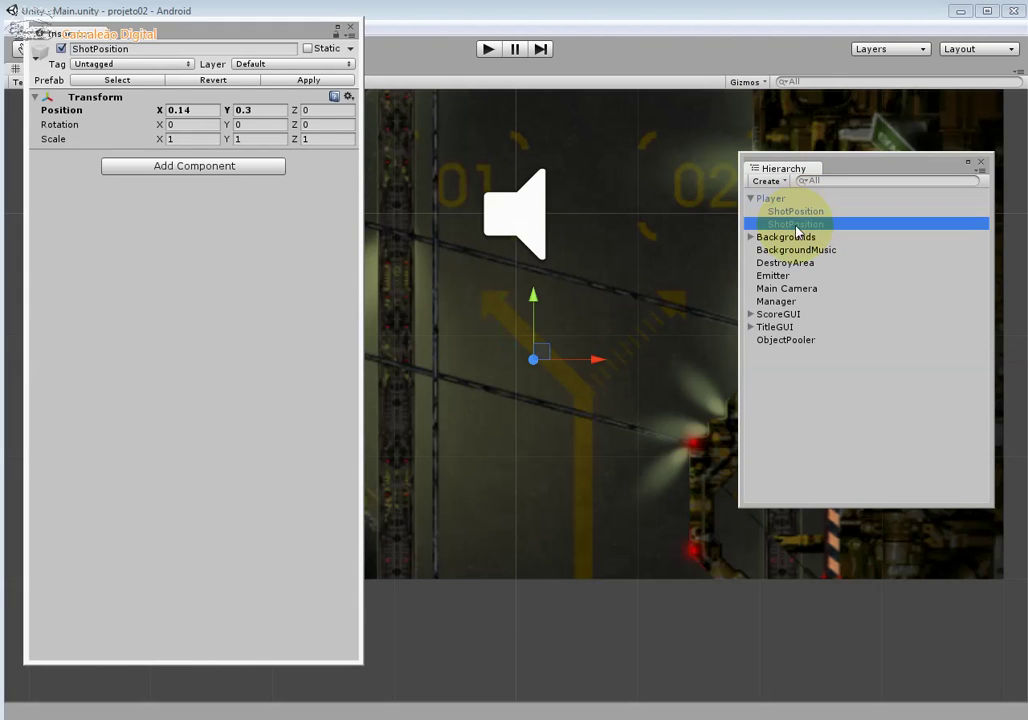
{"action": "left_click", "coordinate": [795, 211]}
Step: Inspect the Player's Sprite Renderer and browse the available sprites around Spaceship_0 without changing the assignment
{"action": "left_click", "coordinate": [772, 198]}
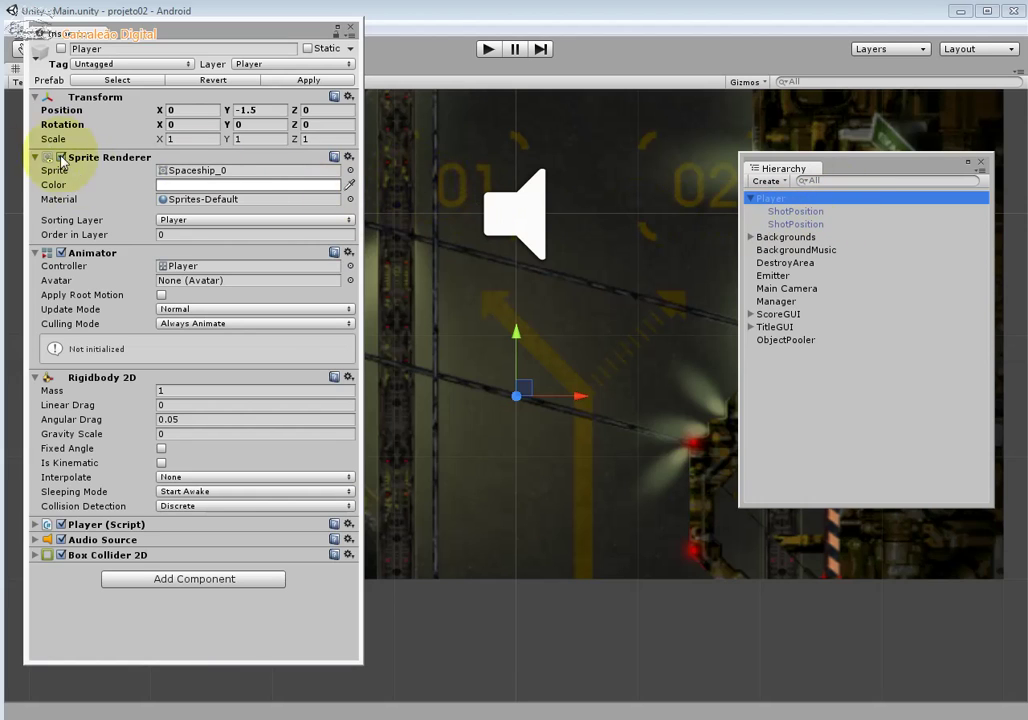
{"action": "left_click", "coordinate": [175, 170]}
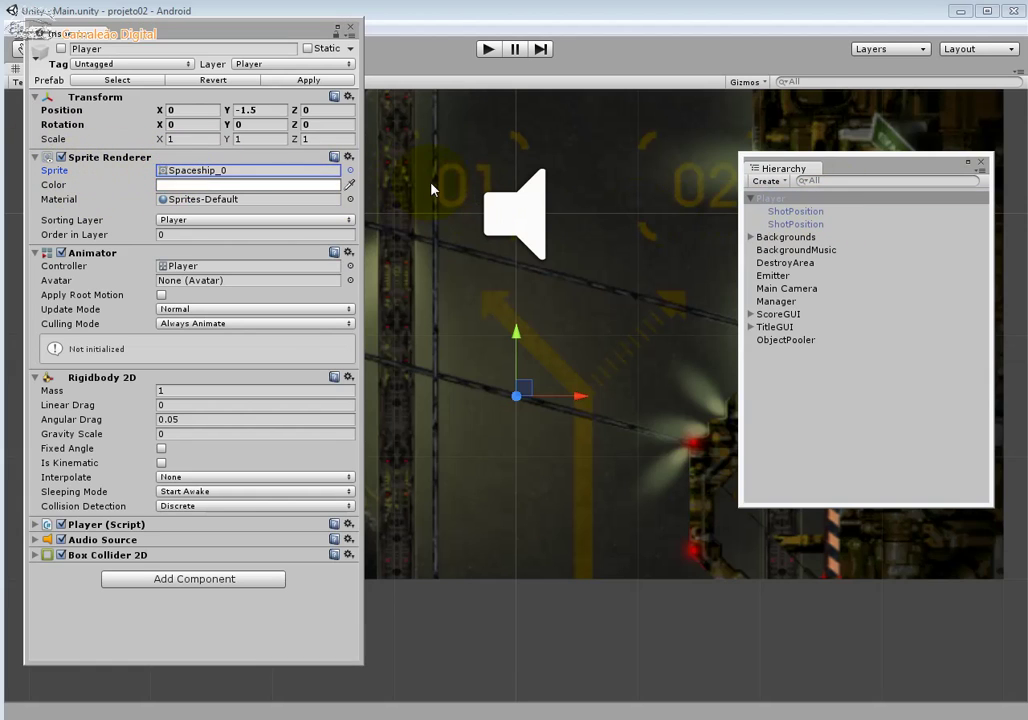
{"action": "left_click", "coordinate": [350, 170]}
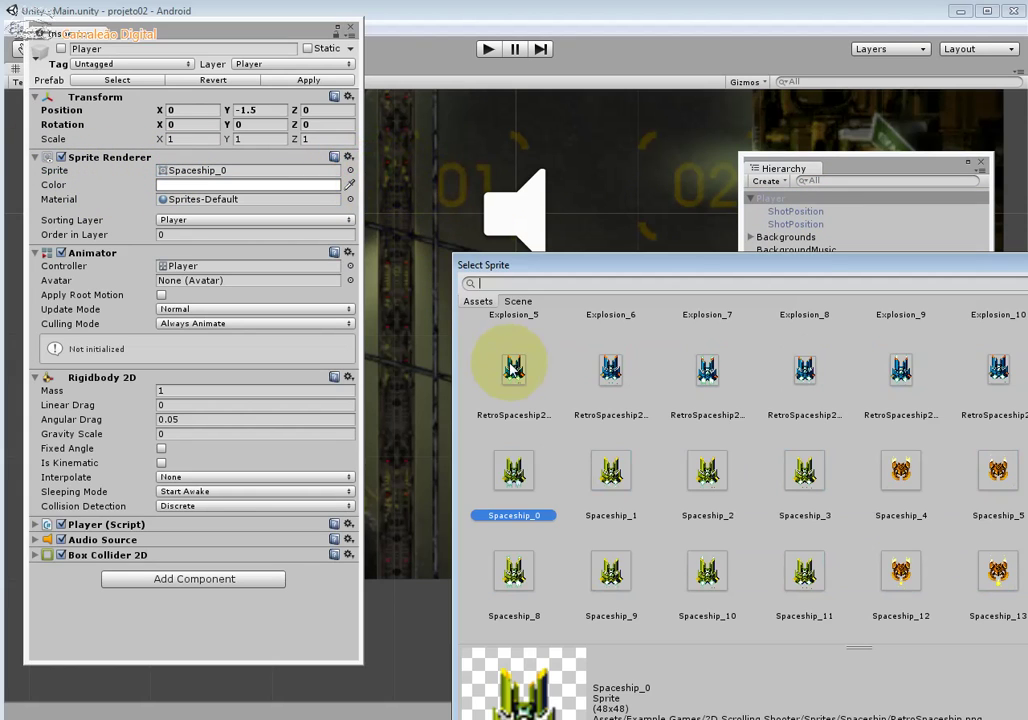
{"action": "scroll", "coordinate": [740, 470], "scroll_direction": "up", "scroll_amount": 3}
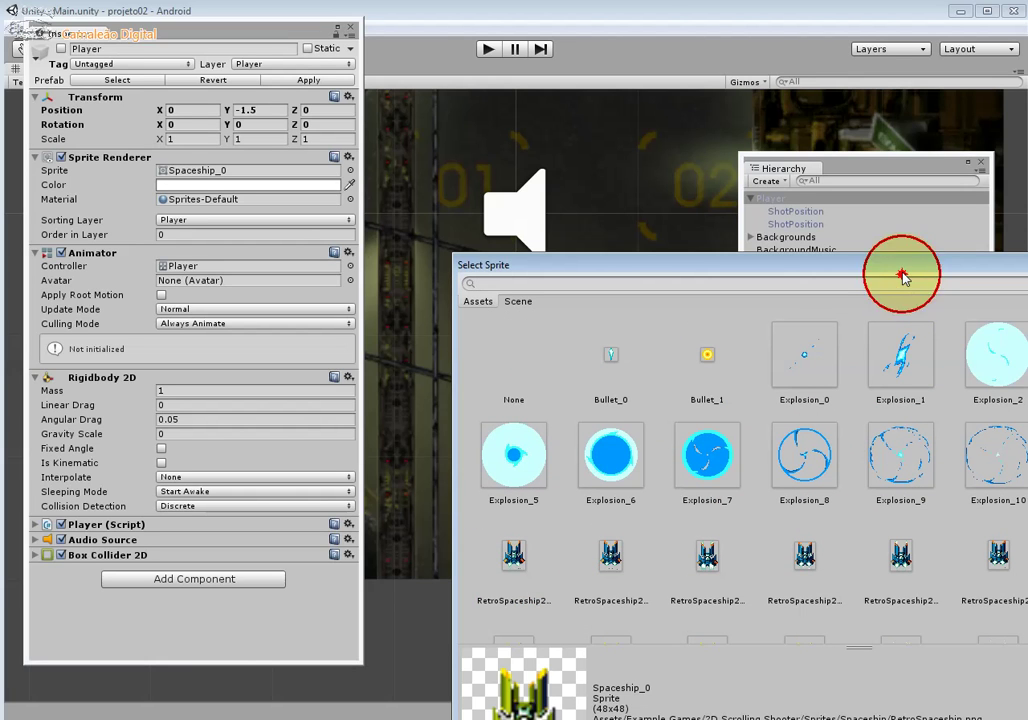
{"action": "left_click_drag", "start_coordinate": [898, 275], "coordinate": [633, 165]}
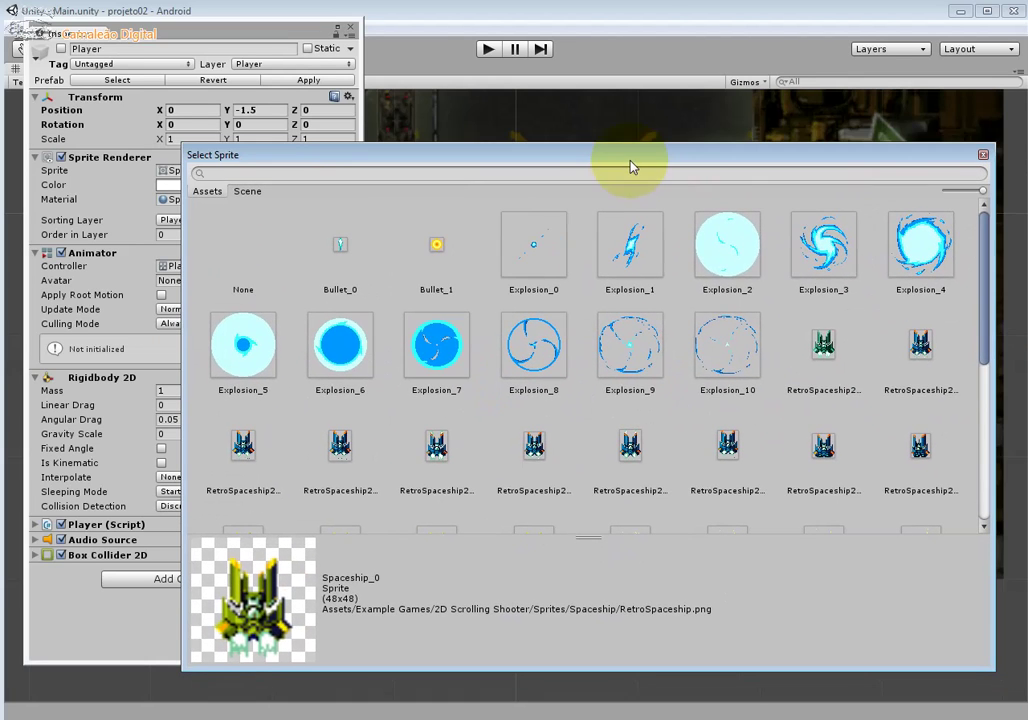
{"action": "left_click_drag", "start_coordinate": [985, 312], "coordinate": [975, 426]}
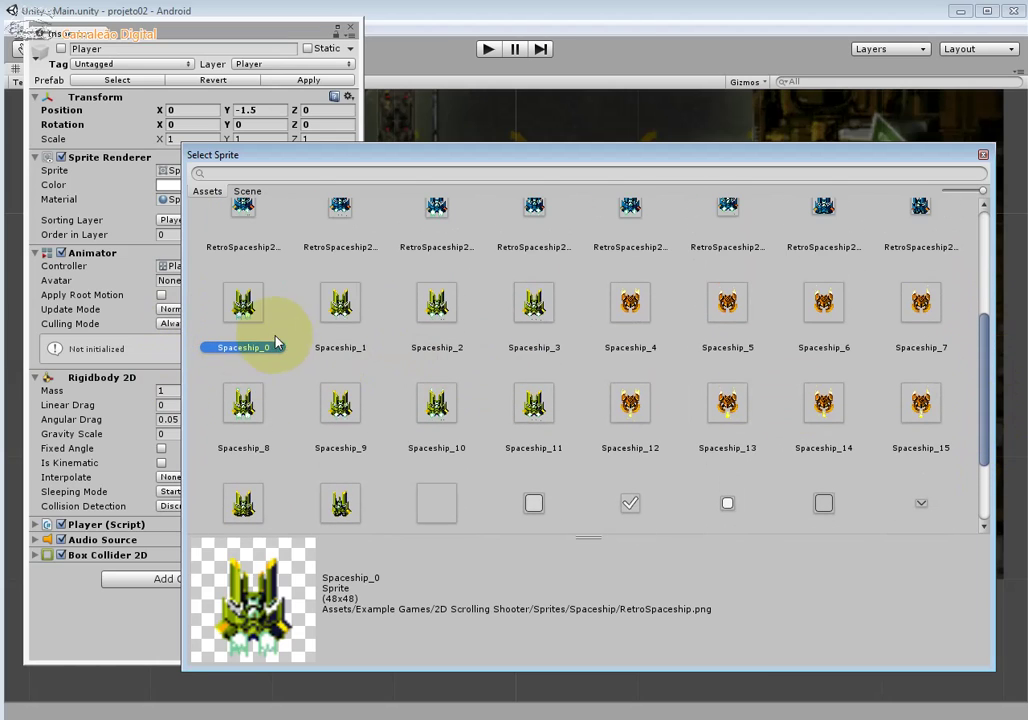
{"action": "left_click", "coordinate": [983, 155]}
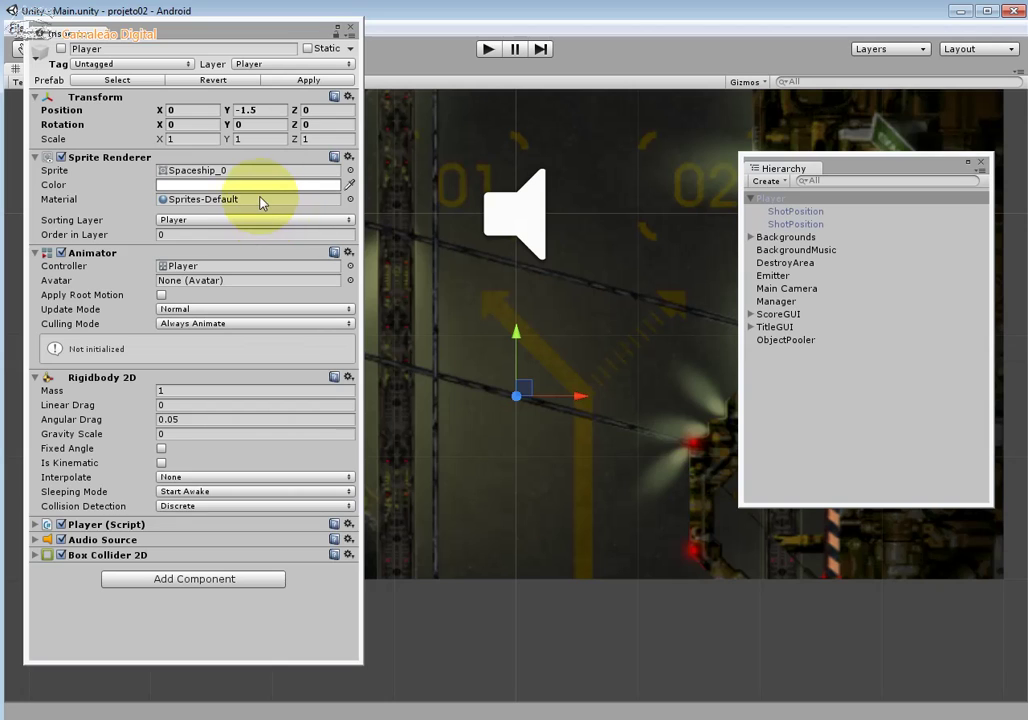
Step: Review the materials available for the Player's Sprite Renderer, keeping the assigned material
{"action": "left_click", "coordinate": [259, 199]}
{"action": "left_click", "coordinate": [350, 199]}
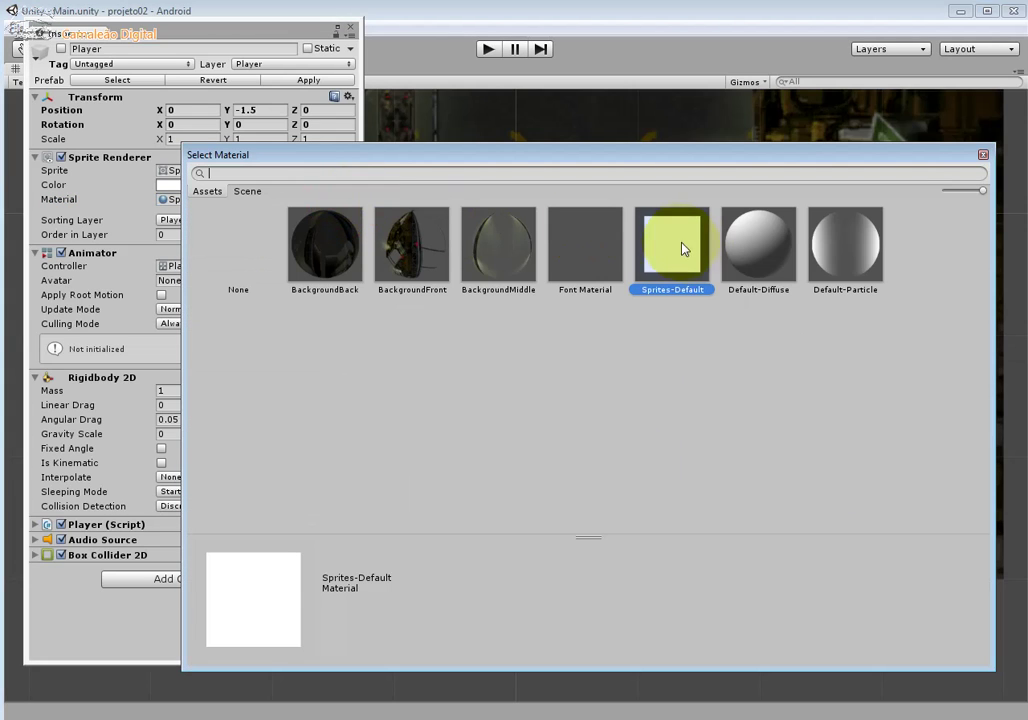
{"action": "left_click", "coordinate": [983, 155]}
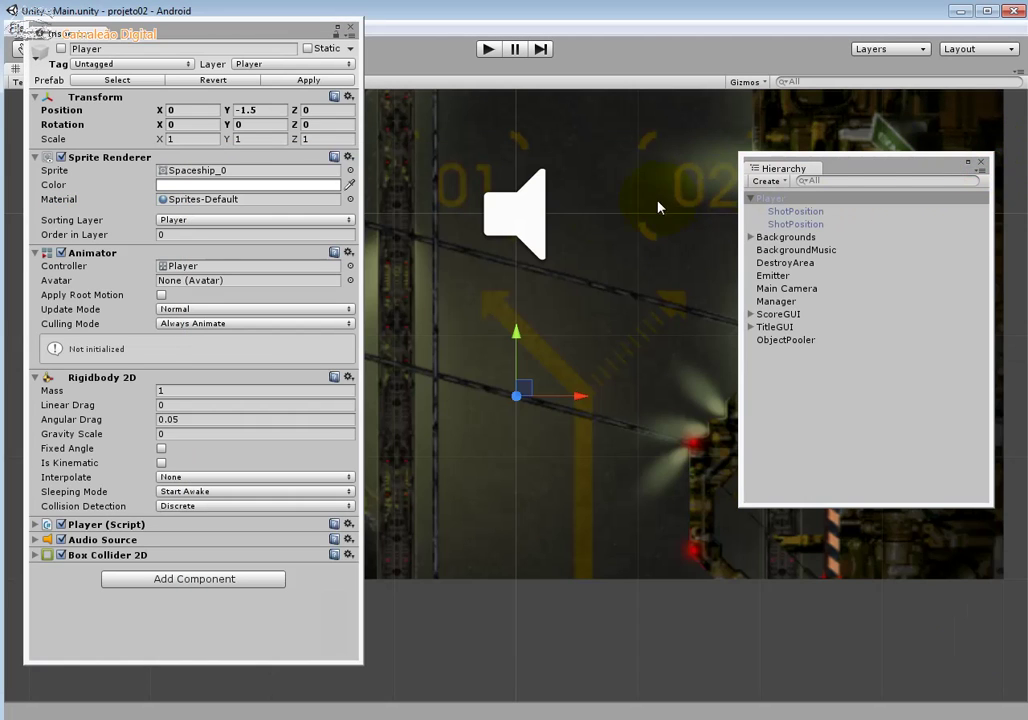
{"action": "left_click", "coordinate": [285, 199]}
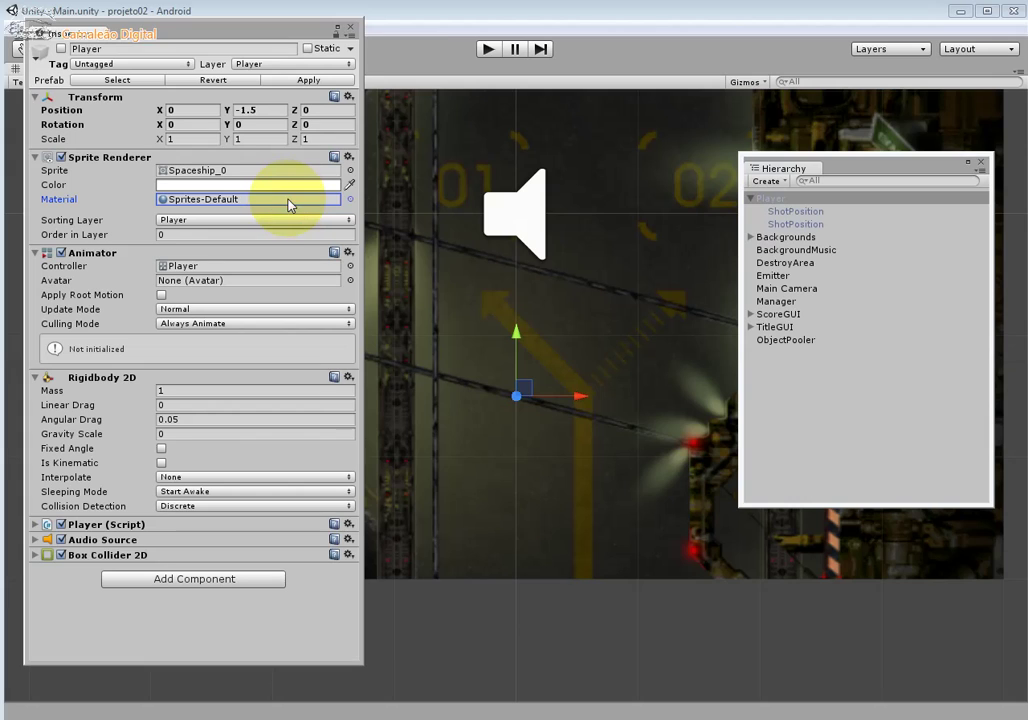
Step: Examine the Player's sorting layer choices, Animator controller and Rigidbody 2D mass
{"action": "left_click", "coordinate": [271, 221]}
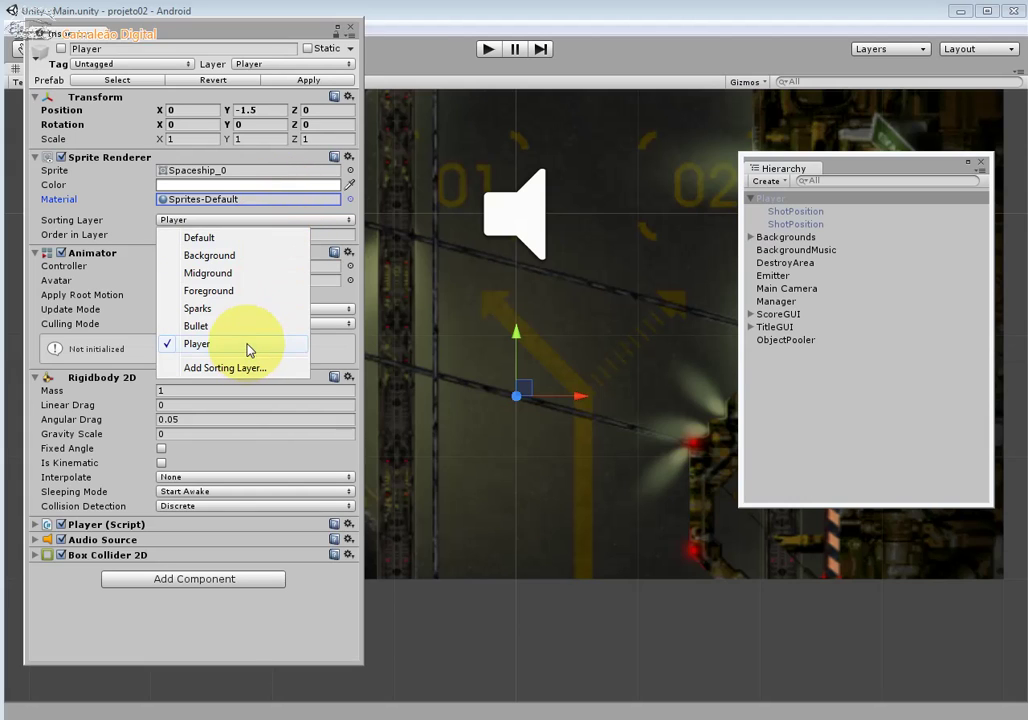
{"action": "left_click", "coordinate": [117, 219]}
{"action": "left_click", "coordinate": [181, 267]}
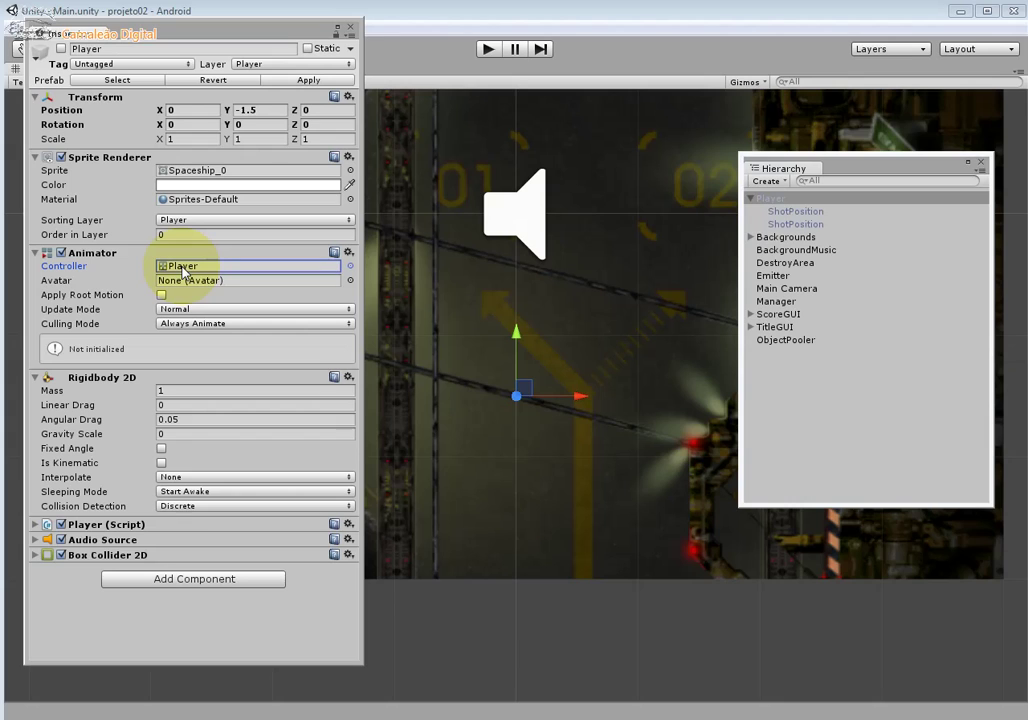
{"action": "left_click", "coordinate": [160, 391]}
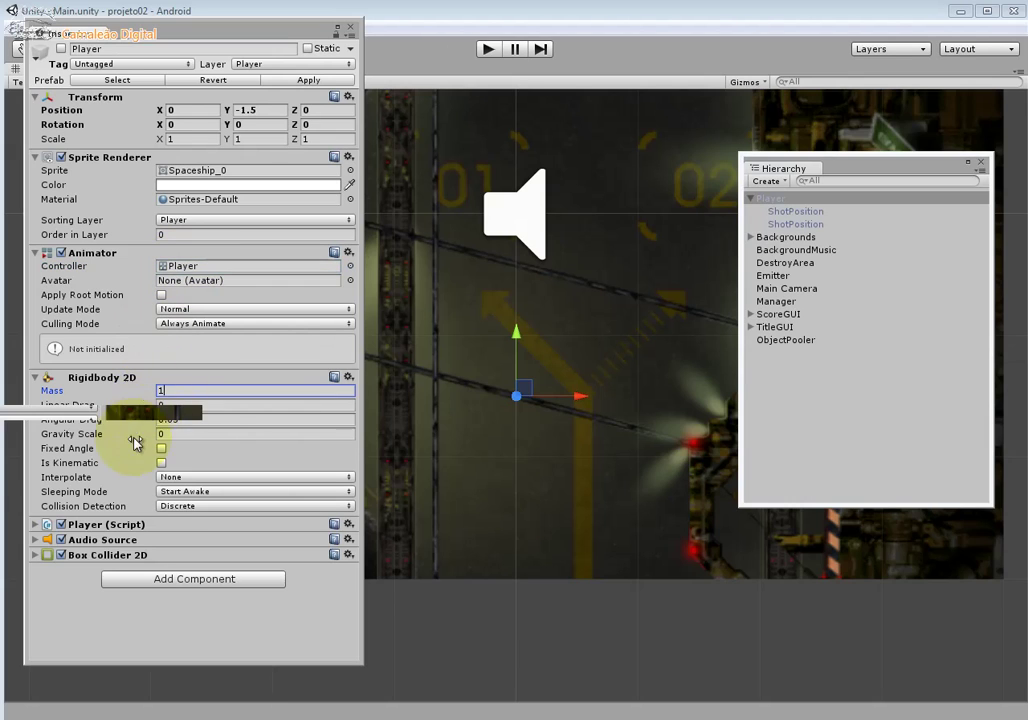
Step: Try to add a Physics Rigidbody component to the Player object
{"action": "left_click", "coordinate": [227, 579]}
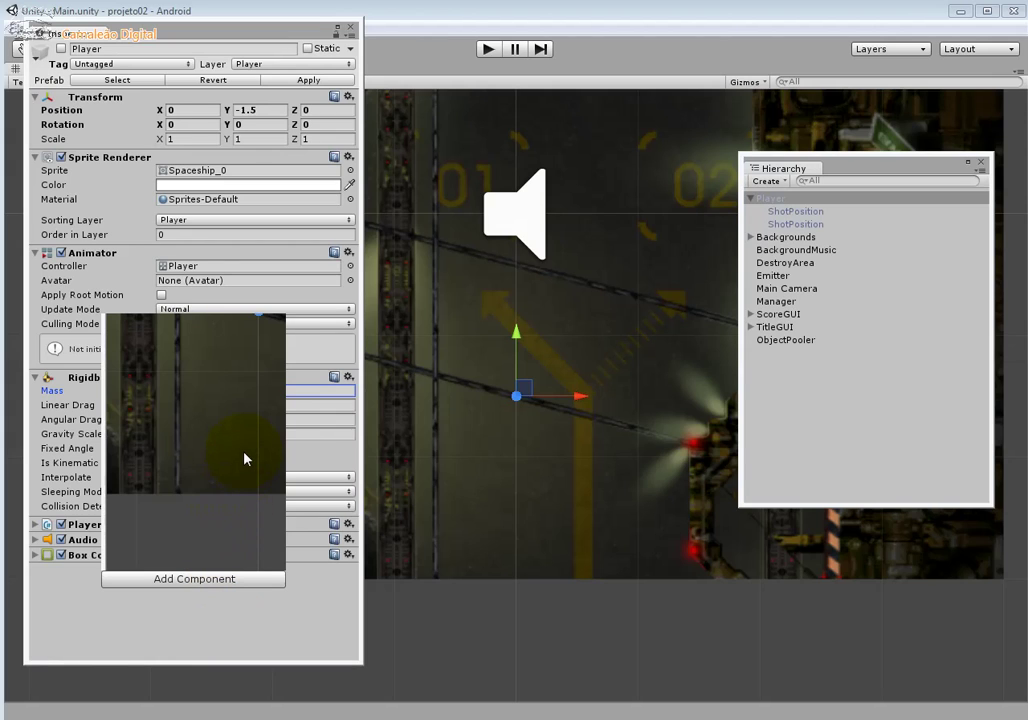
{"action": "left_click", "coordinate": [225, 368]}
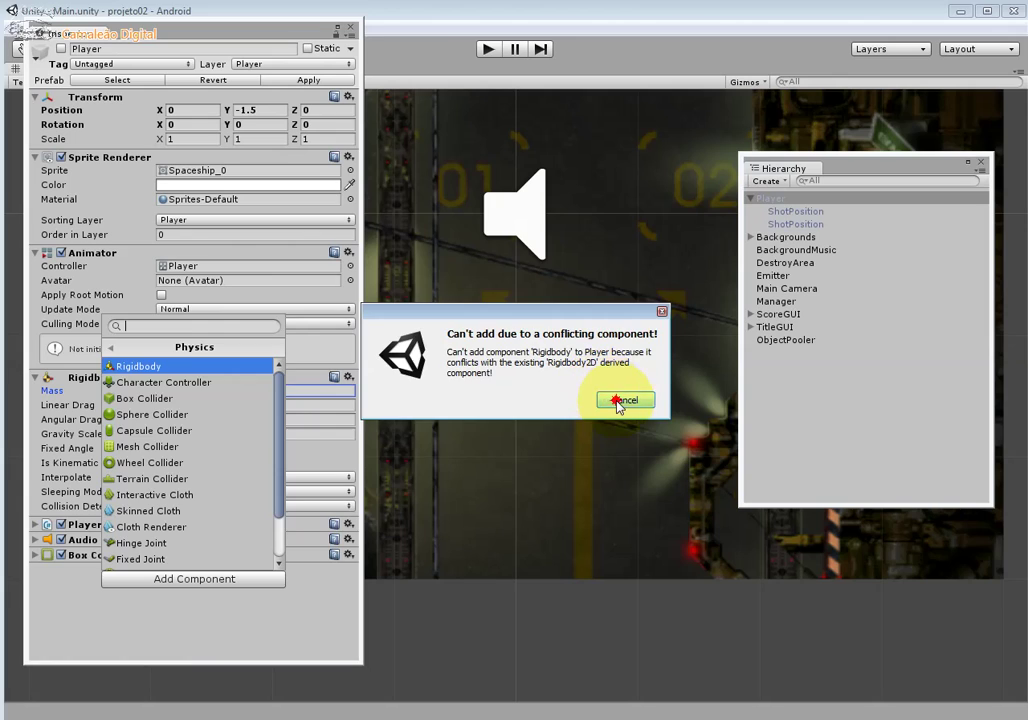
{"action": "left_click", "coordinate": [622, 400]}
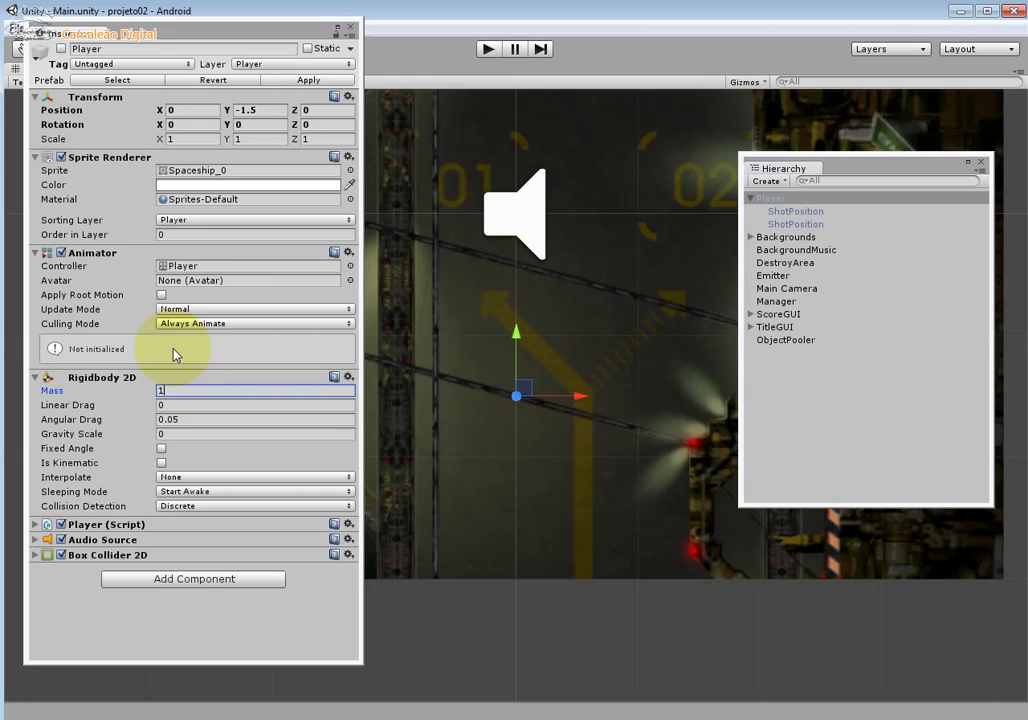
{"action": "left_click", "coordinate": [200, 578]}
{"action": "left_click", "coordinate": [198, 607]}
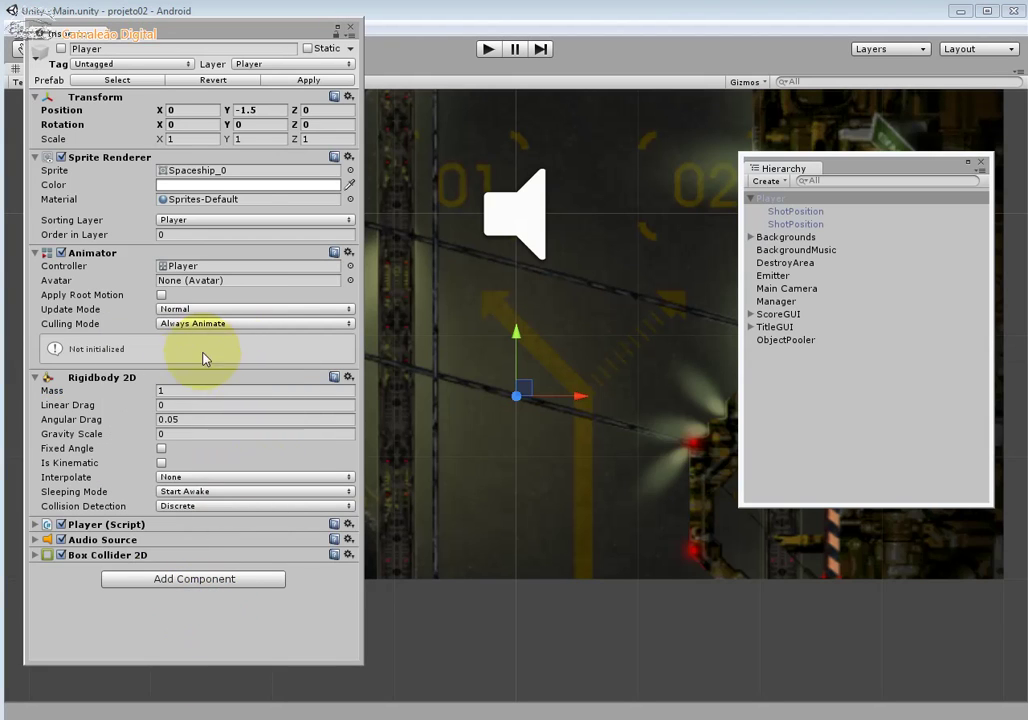
Step: Try to remove the Rigidbody 2D component from the Player object
{"action": "left_click", "coordinate": [231, 389]}
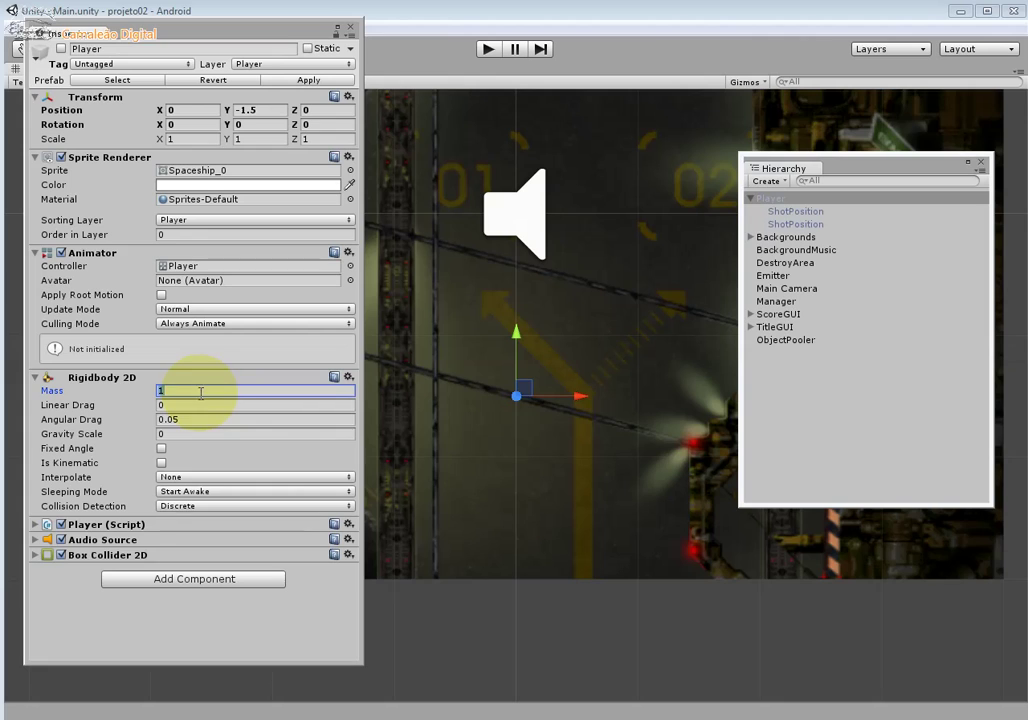
{"action": "left_click", "coordinate": [350, 379]}
{"action": "left_click", "coordinate": [400, 436]}
{"action": "left_click", "coordinate": [614, 400]}
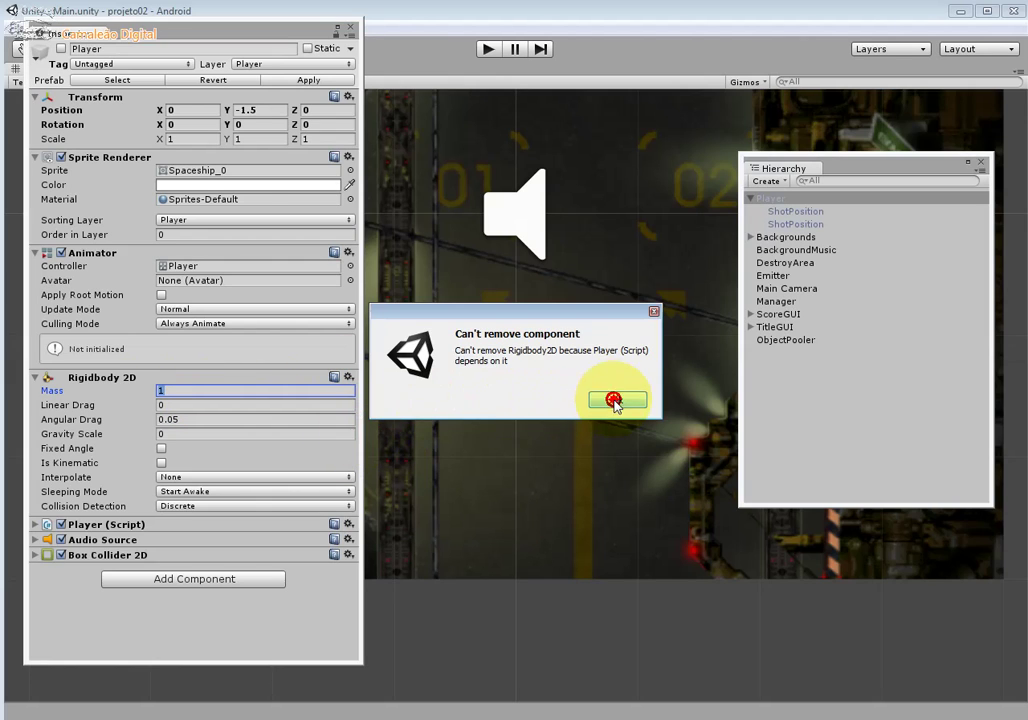
{"action": "left_click", "coordinate": [349, 377]}
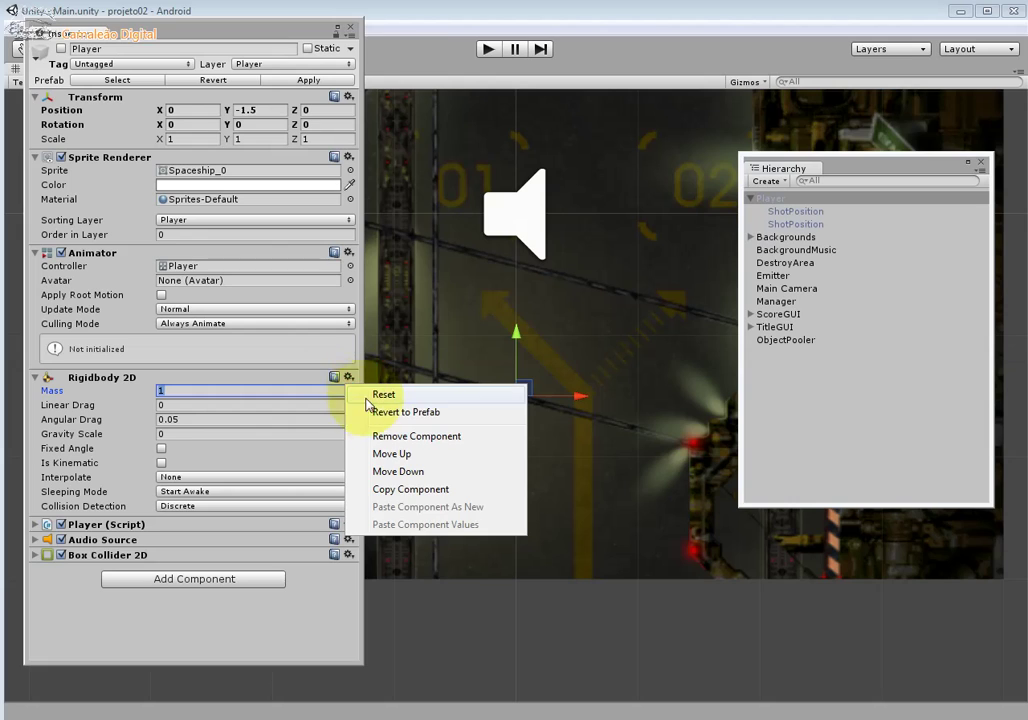
{"action": "left_click", "coordinate": [405, 436]}
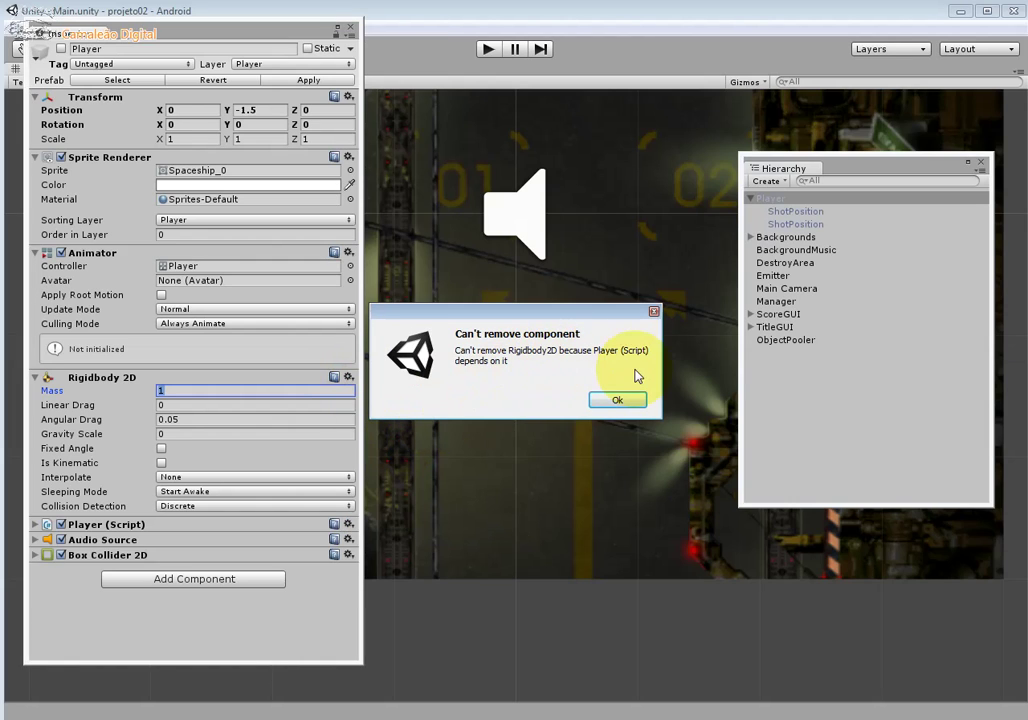
{"action": "left_click", "coordinate": [594, 403]}
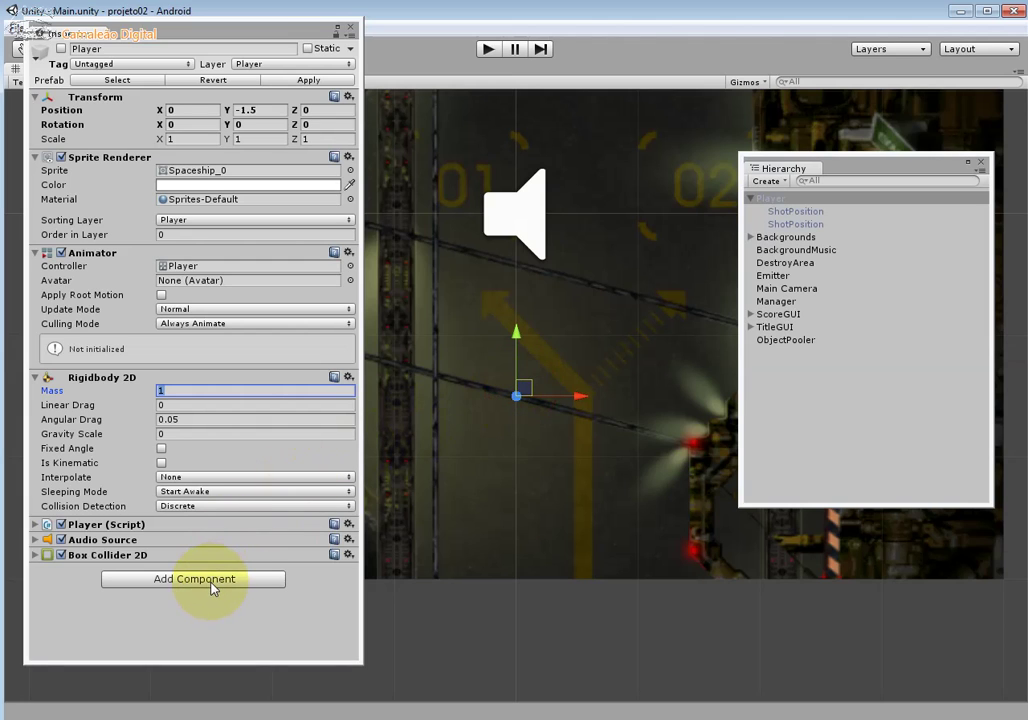
Step: Expand the Player (Script) component and locate the script asset it references
{"action": "left_click", "coordinate": [36, 524]}
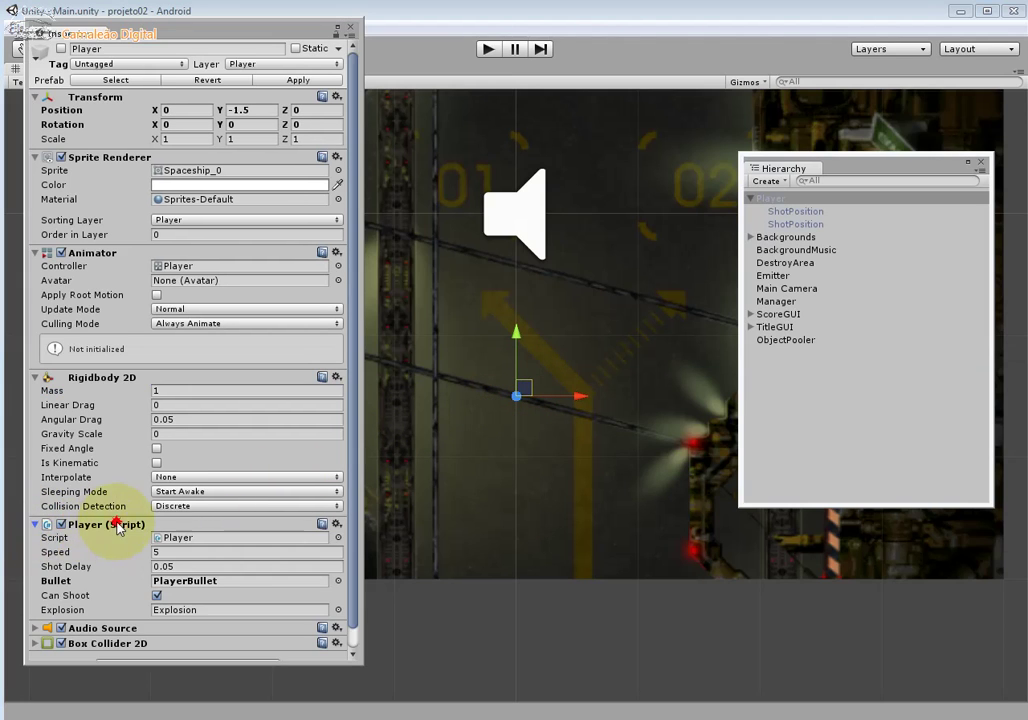
{"action": "left_click", "coordinate": [36, 524]}
{"action": "left_click", "coordinate": [24, 526]}
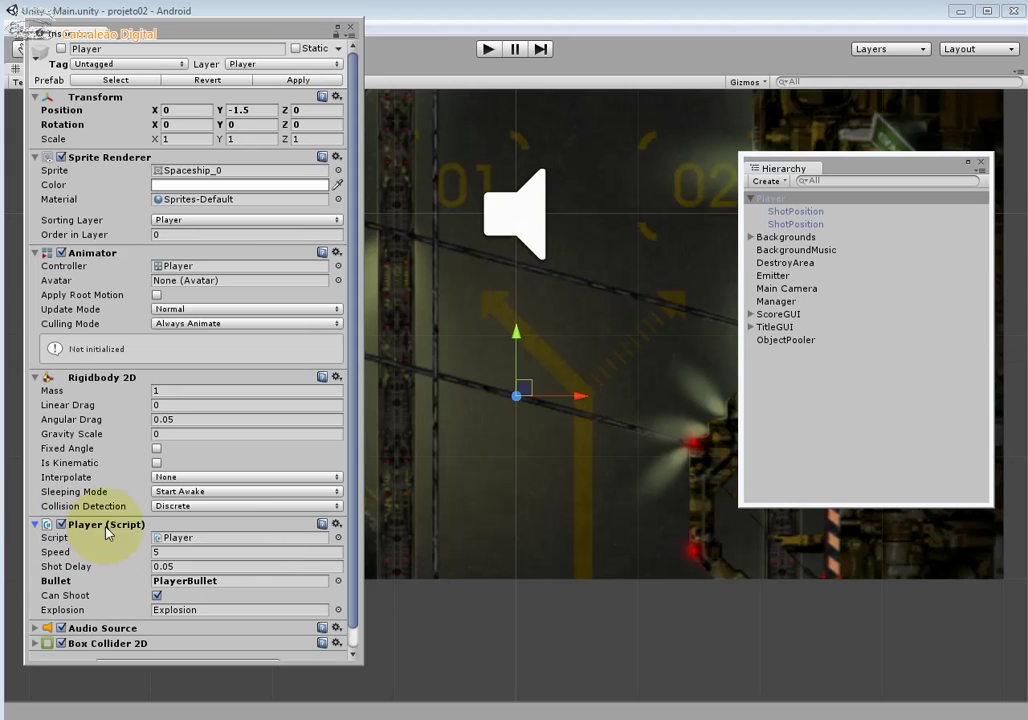
{"action": "left_click", "coordinate": [240, 540]}
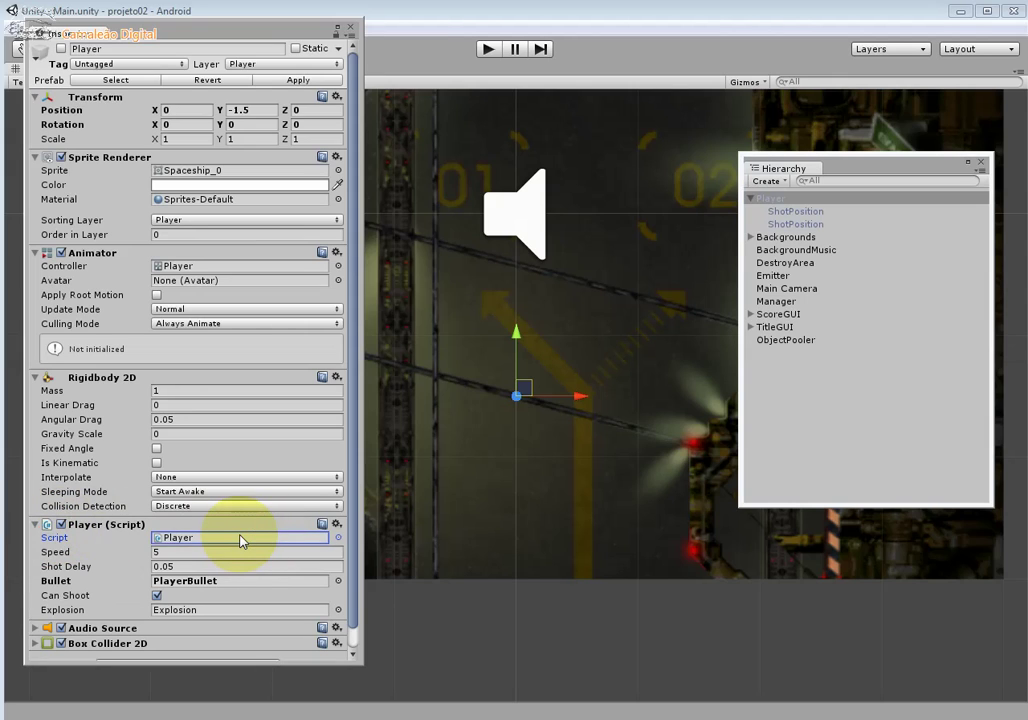
Step: Examine the Player script's Speed and the Rigidbody 2D's Mass, and collapse the Rigidbody 2D component
{"action": "left_click", "coordinate": [199, 552]}
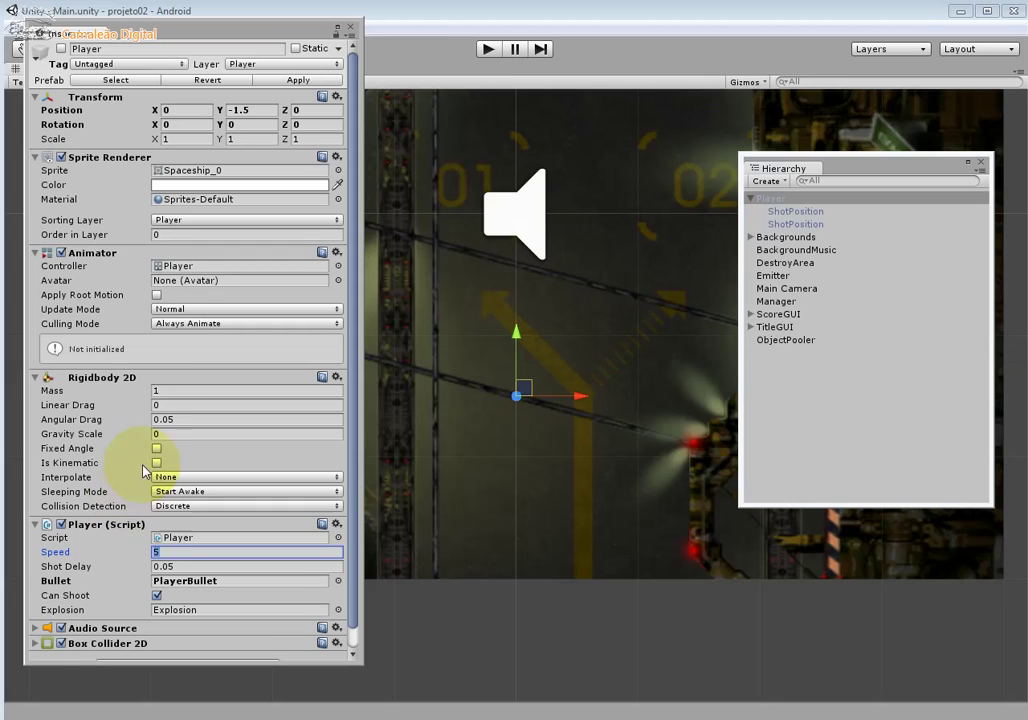
{"action": "left_click", "coordinate": [168, 391]}
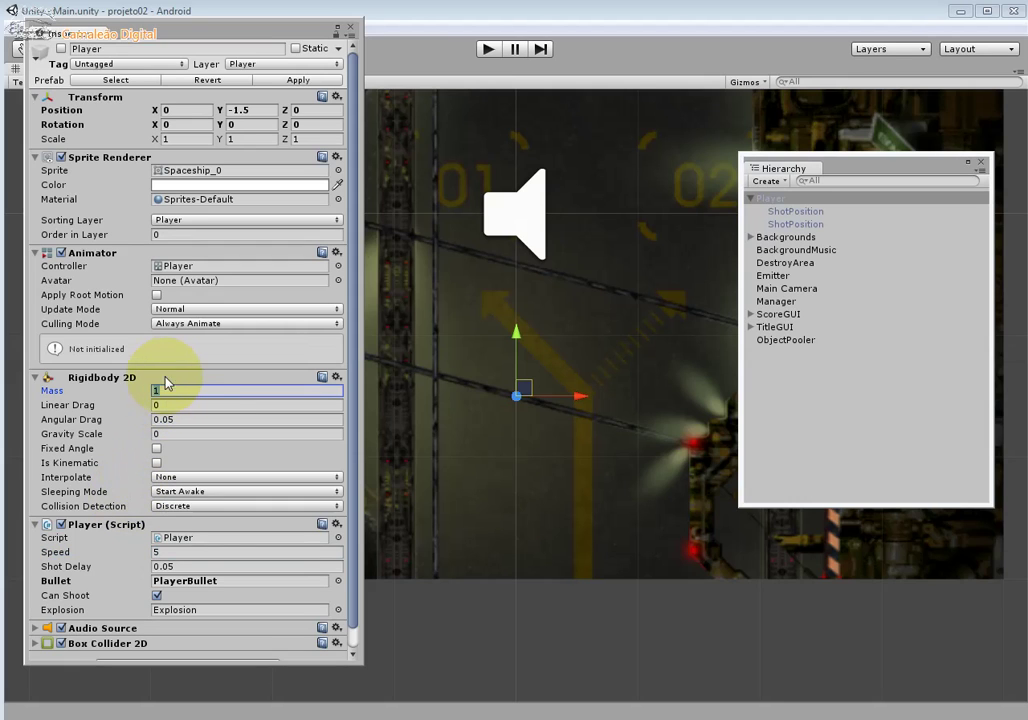
{"action": "left_click", "coordinate": [35, 378]}
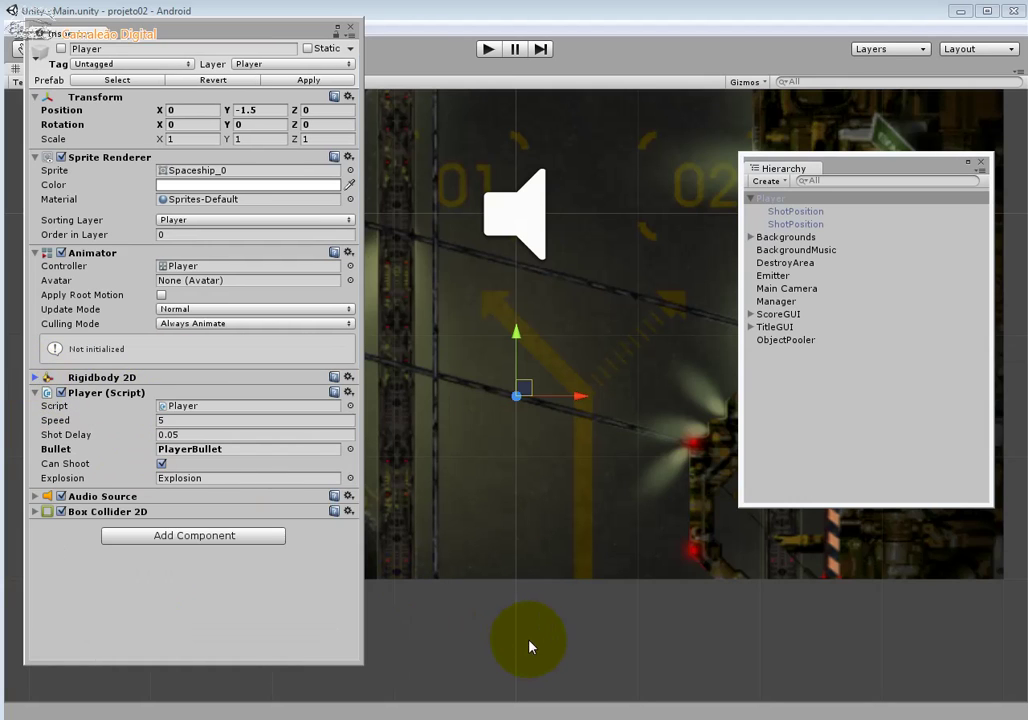
Step: Create an empty game object and move it down to about Y -1.89
{"action": "left_click", "coordinate": [576, 663]}
{"action": "left_click_drag", "start_coordinate": [225, 35], "coordinate": [130, 115]}
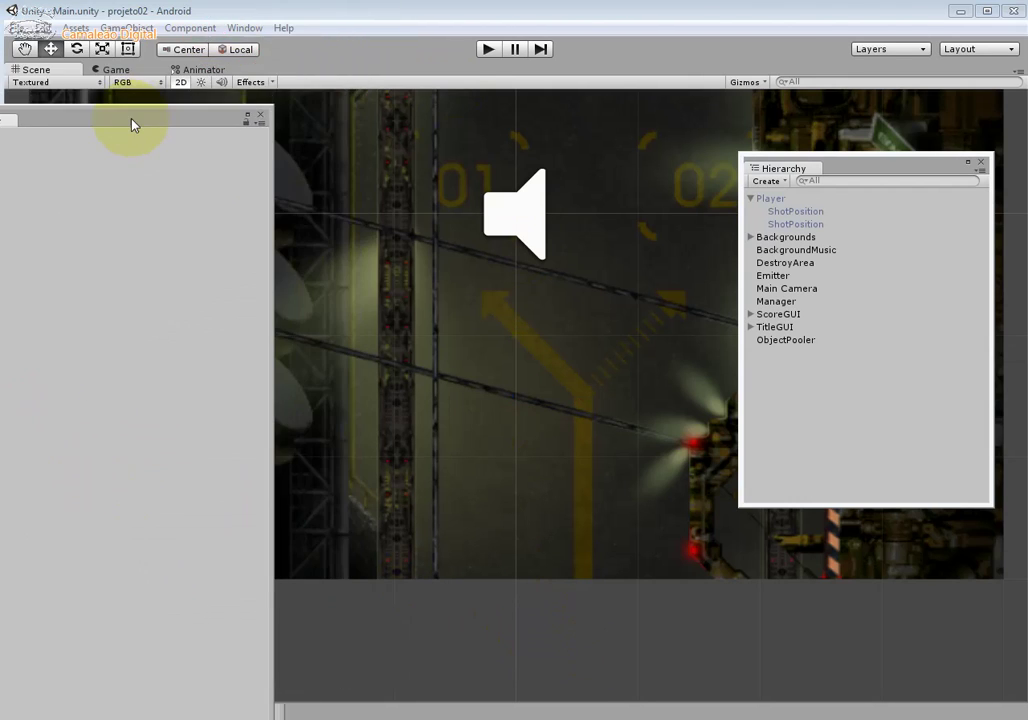
{"action": "left_click", "coordinate": [127, 28]}
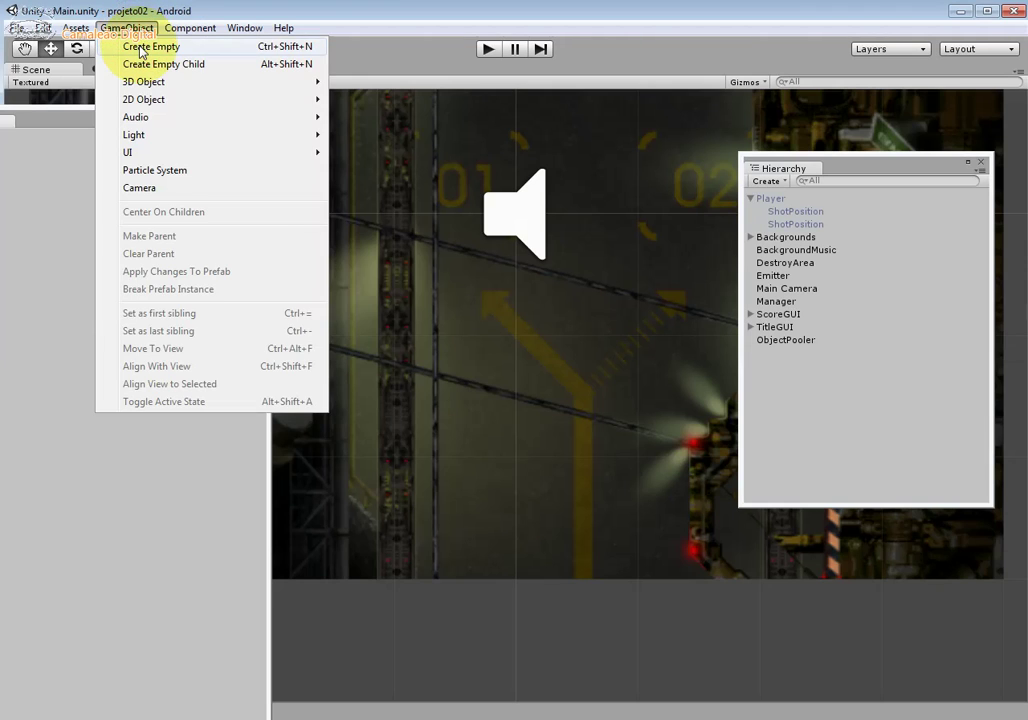
{"action": "left_click", "coordinate": [141, 48]}
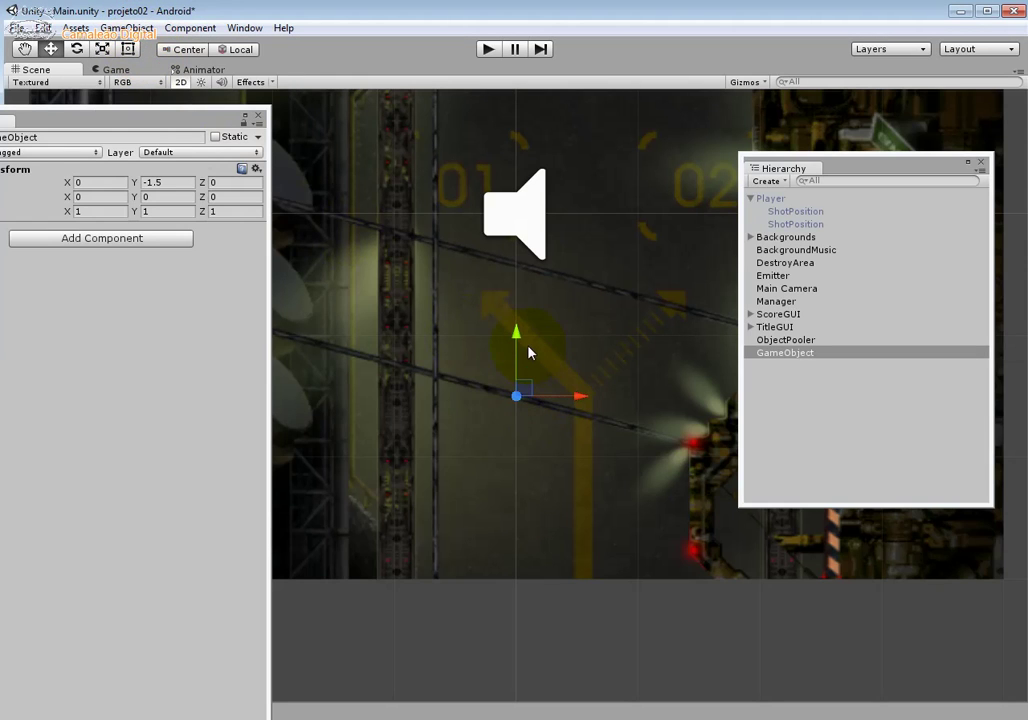
{"action": "left_click_drag", "start_coordinate": [516, 334], "coordinate": [516, 381]}
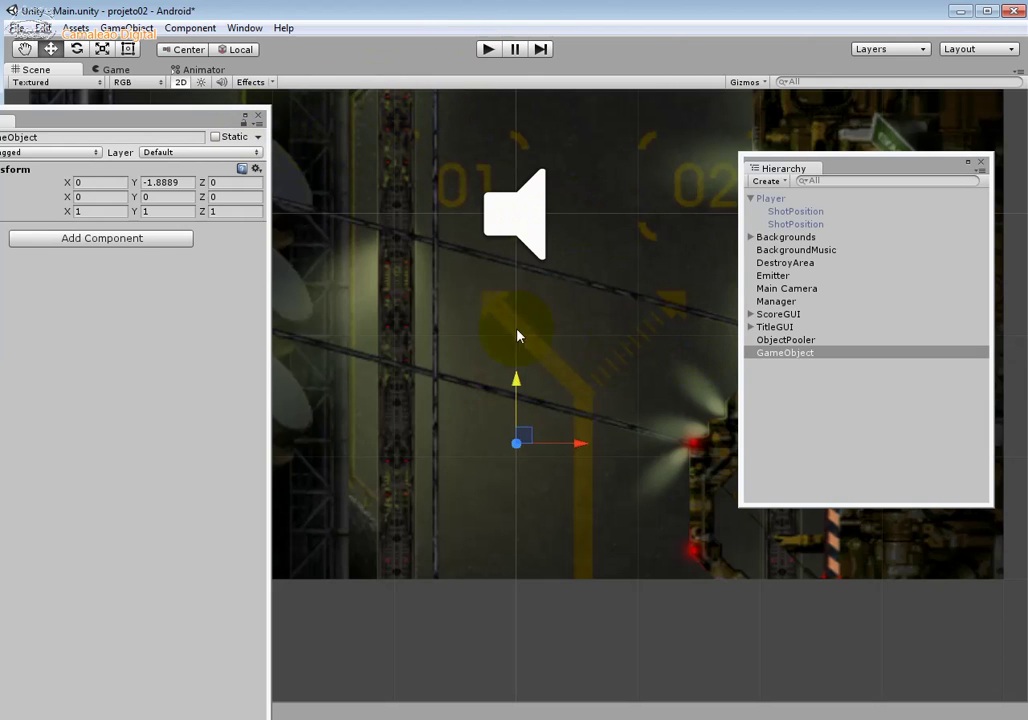
Step: Add a Sprite Renderer component to the new empty game object
{"action": "left_click", "coordinate": [190, 119]}
{"action": "left_click", "coordinate": [190, 232]}
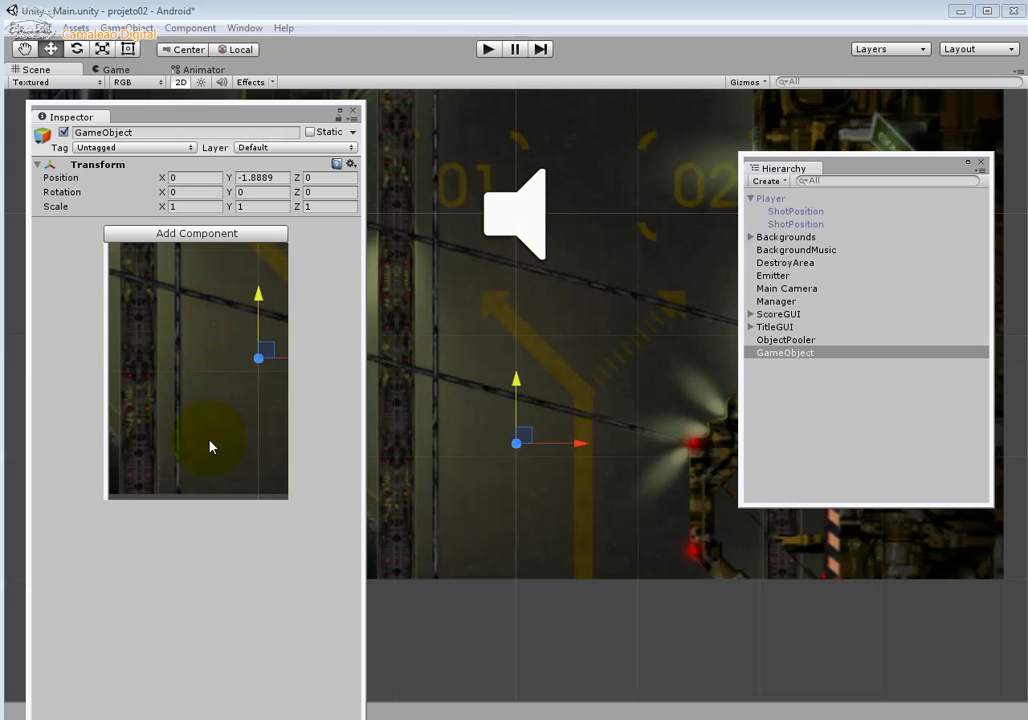
{"action": "left_click", "coordinate": [179, 443]}
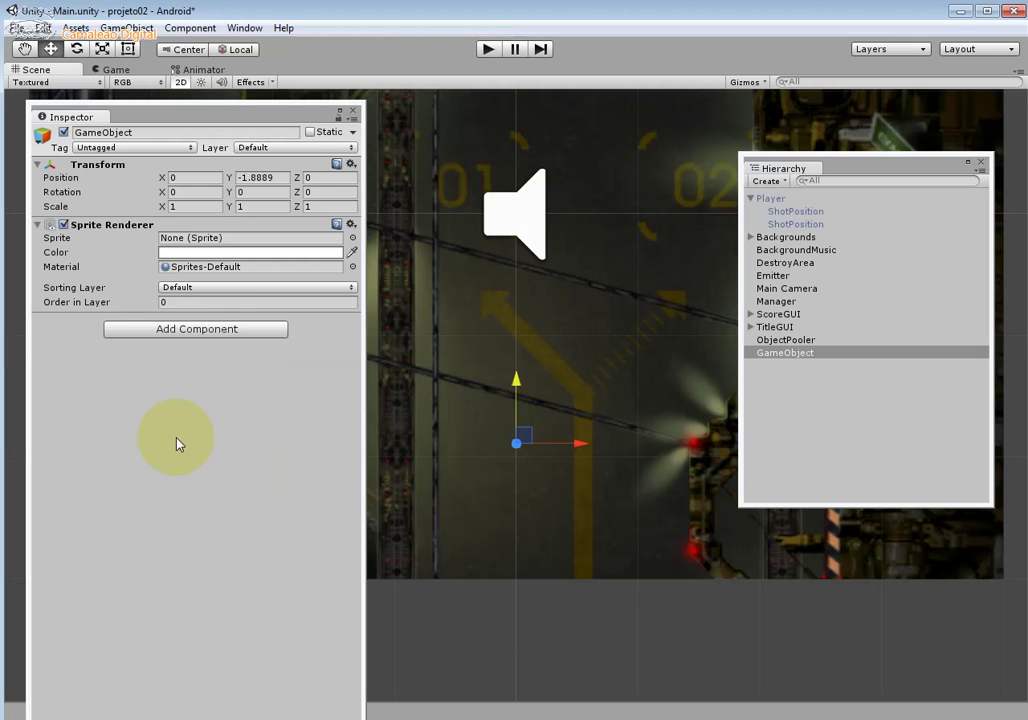
Step: Assign the RetroSpaceship2_2 sprite to the new object and move it up to about Y -1.57
{"action": "left_click", "coordinate": [352, 238]}
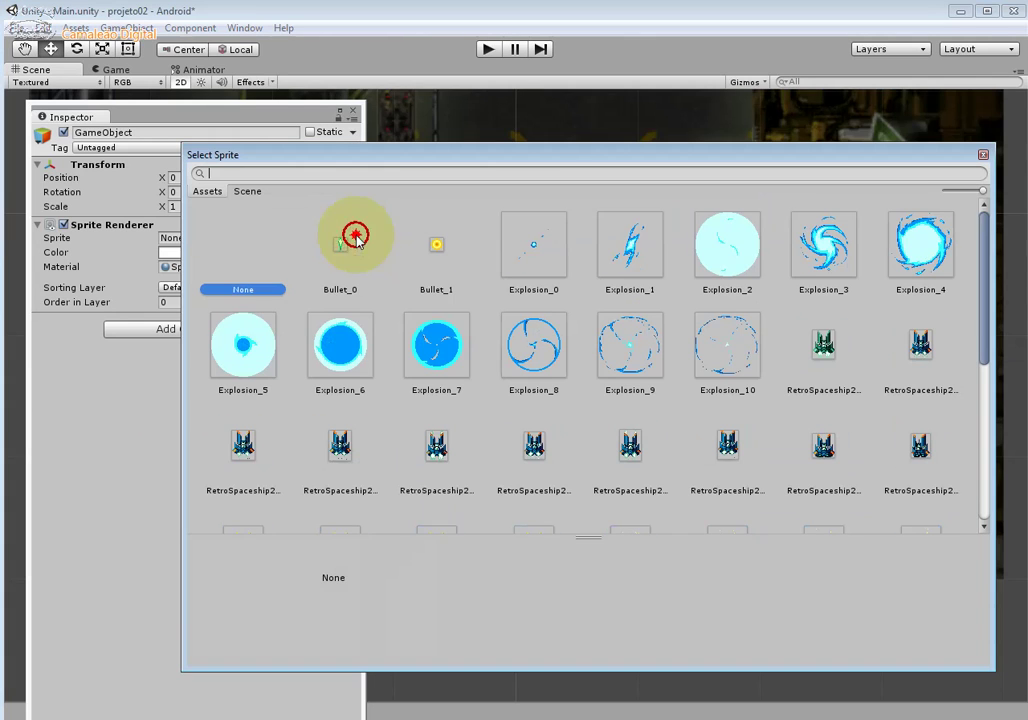
{"action": "left_click", "coordinate": [265, 452]}
{"action": "left_click", "coordinate": [265, 452]}
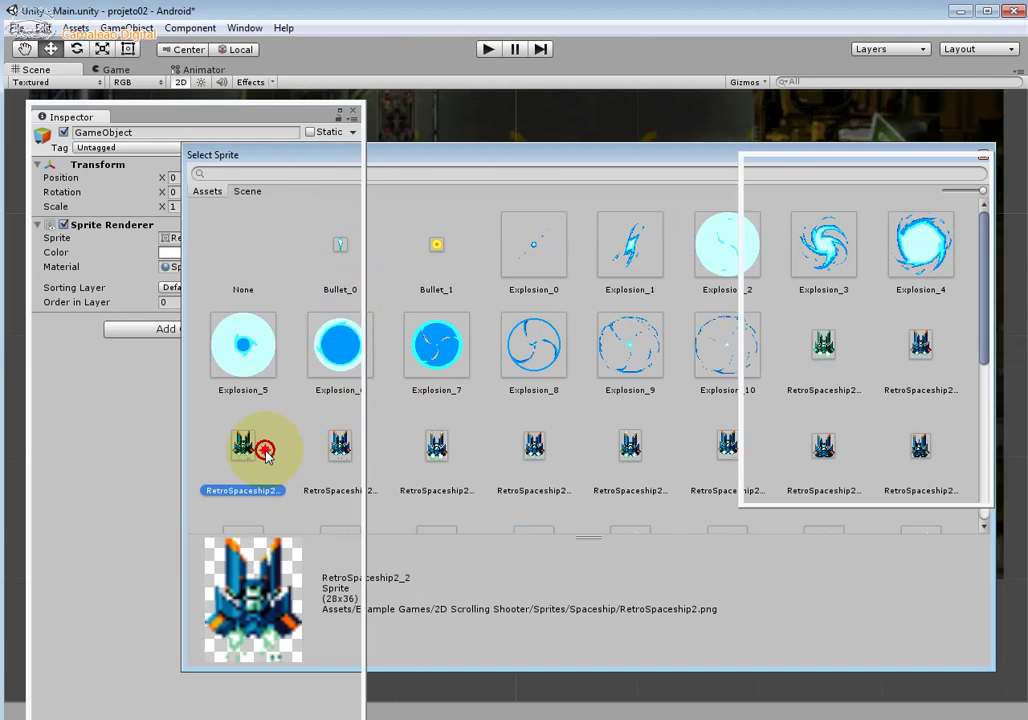
{"action": "left_click_drag", "start_coordinate": [520, 393], "coordinate": [502, 353]}
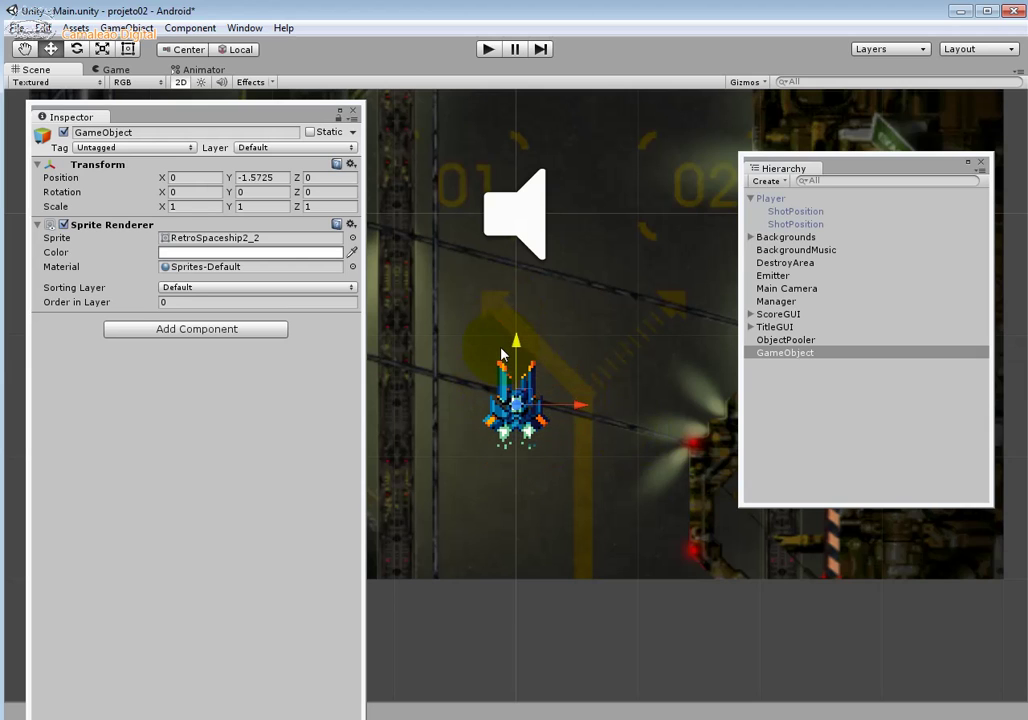
Step: Add a Rigidbody component to the spaceship object, check its mass and test its gravity by running and stopping the game
{"action": "left_click", "coordinate": [251, 329]}
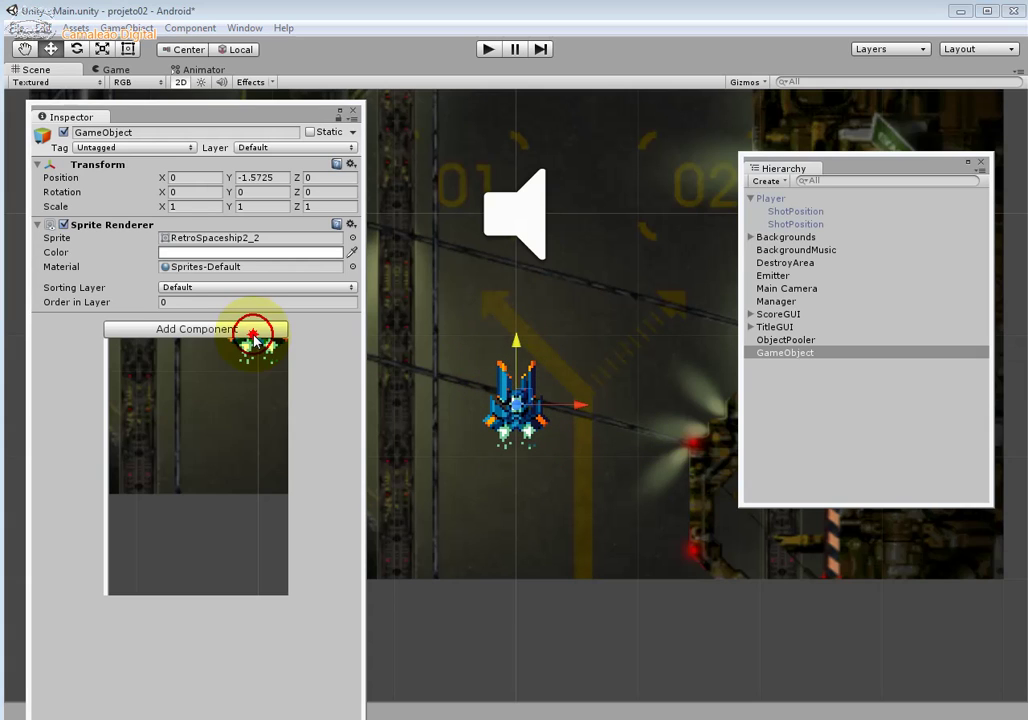
{"action": "left_click", "coordinate": [220, 402]}
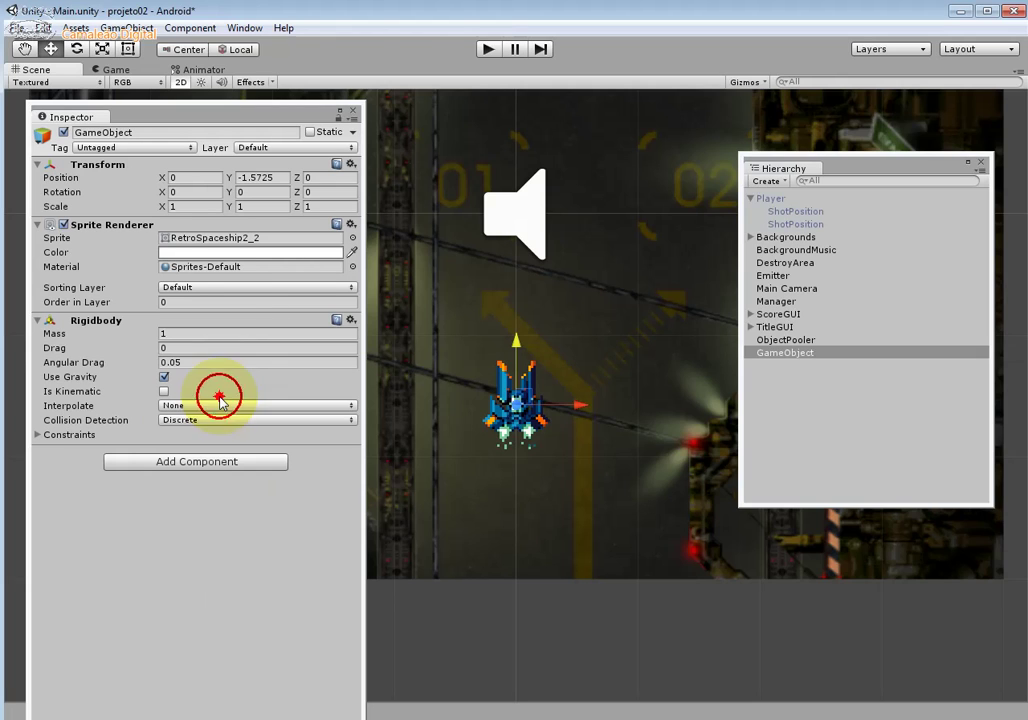
{"action": "left_click", "coordinate": [177, 334]}
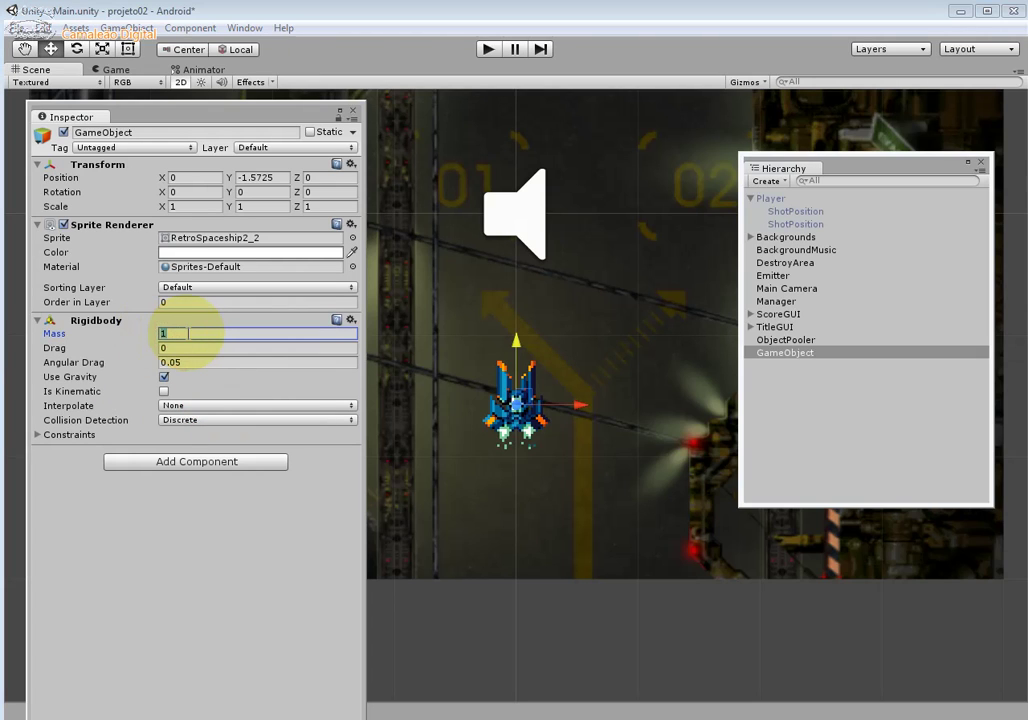
{"action": "left_click", "coordinate": [488, 49]}
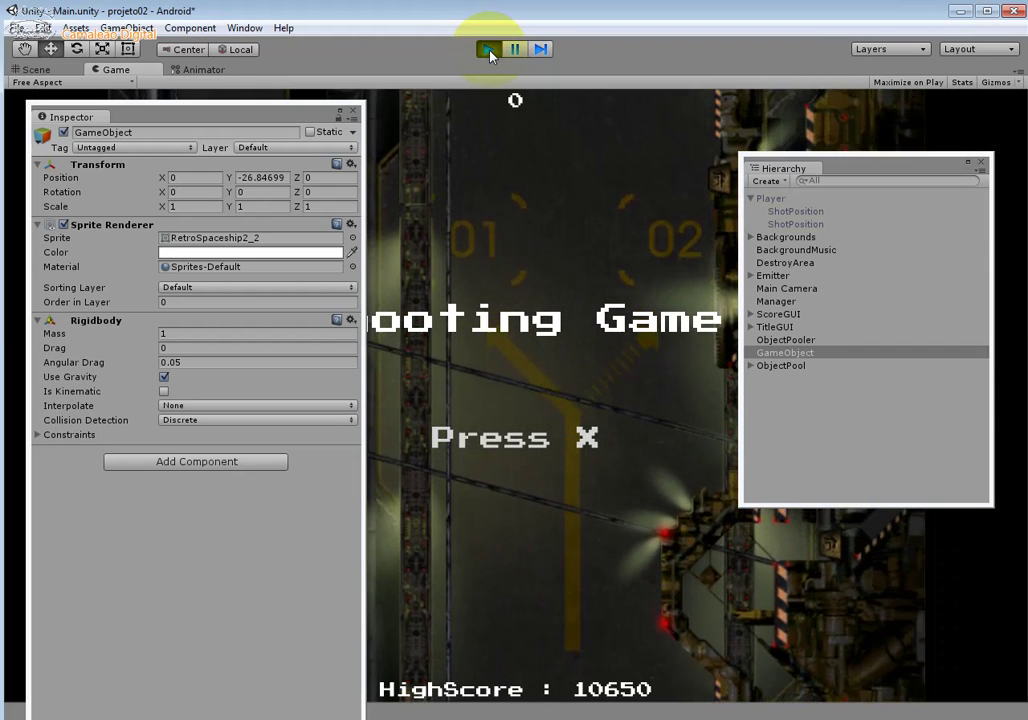
{"action": "left_click", "coordinate": [488, 49]}
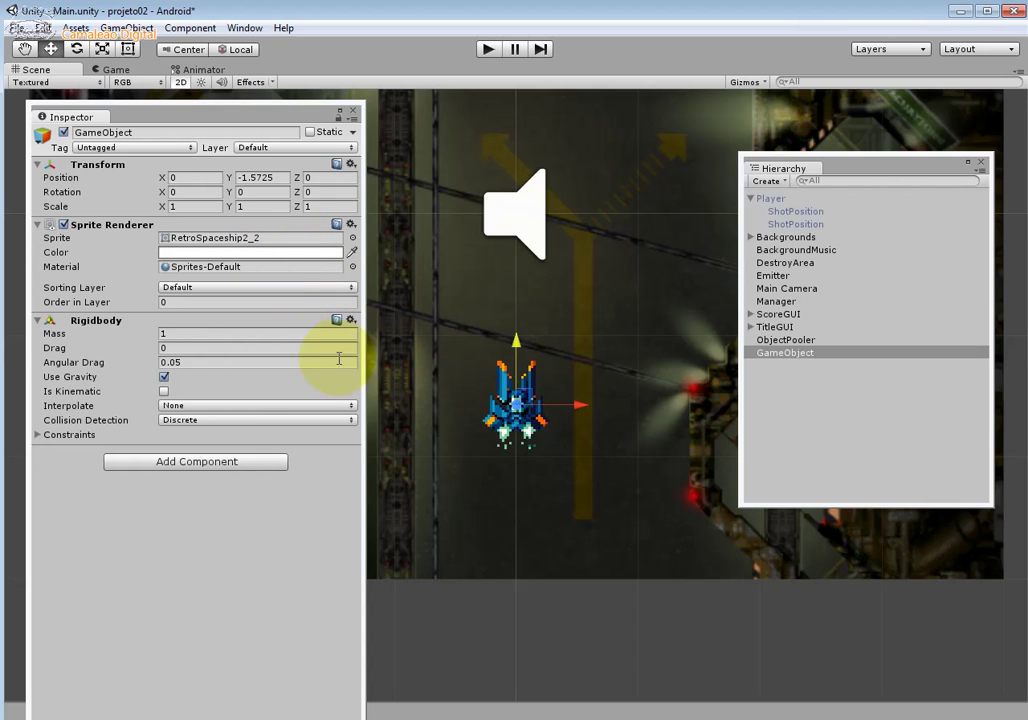
Step: Remove the Rigidbody component from the spaceship object
{"action": "left_click", "coordinate": [351, 320]}
{"action": "left_click", "coordinate": [372, 358]}
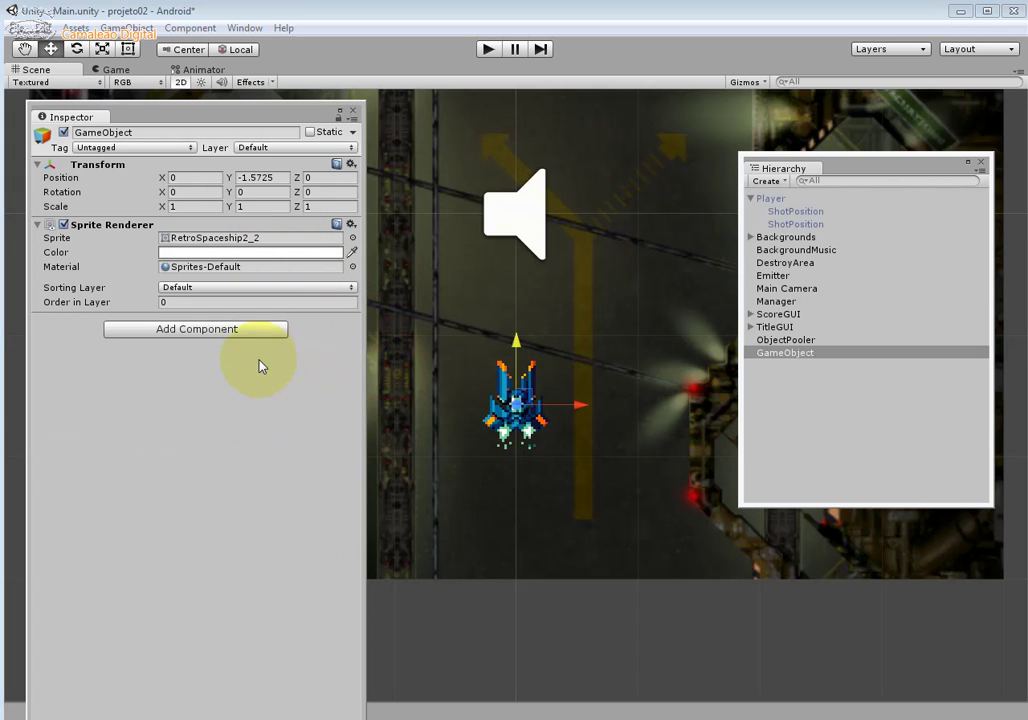
Step: Add an Edge Collider 2D to the spaceship object and shape its line along the ship's two front prongs and outer side
{"action": "left_click", "coordinate": [256, 329]}
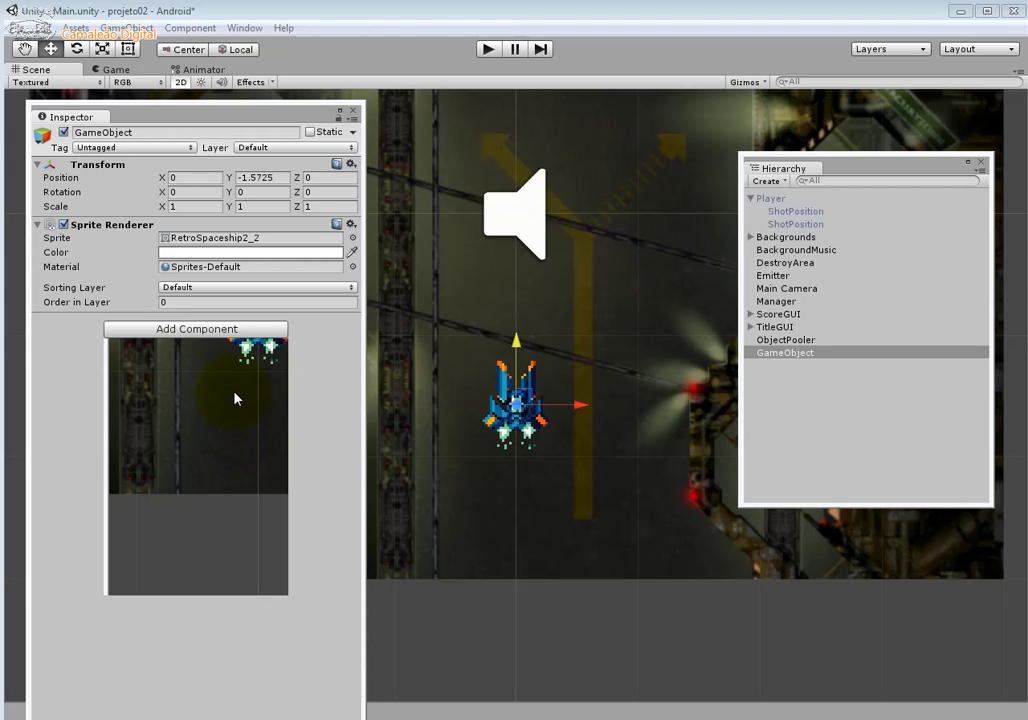
{"action": "left_click", "coordinate": [191, 441]}
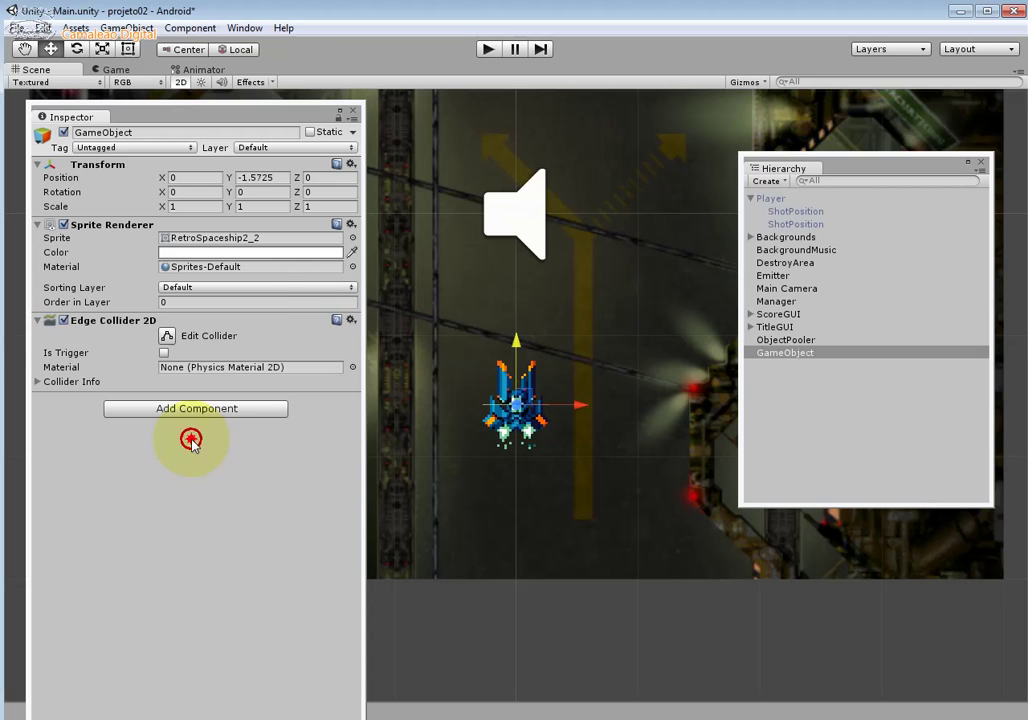
{"action": "scroll", "coordinate": [498, 398], "scroll_direction": "up", "scroll_amount": 2}
{"action": "scroll", "coordinate": [494, 393], "scroll_direction": "up", "scroll_amount": 2}
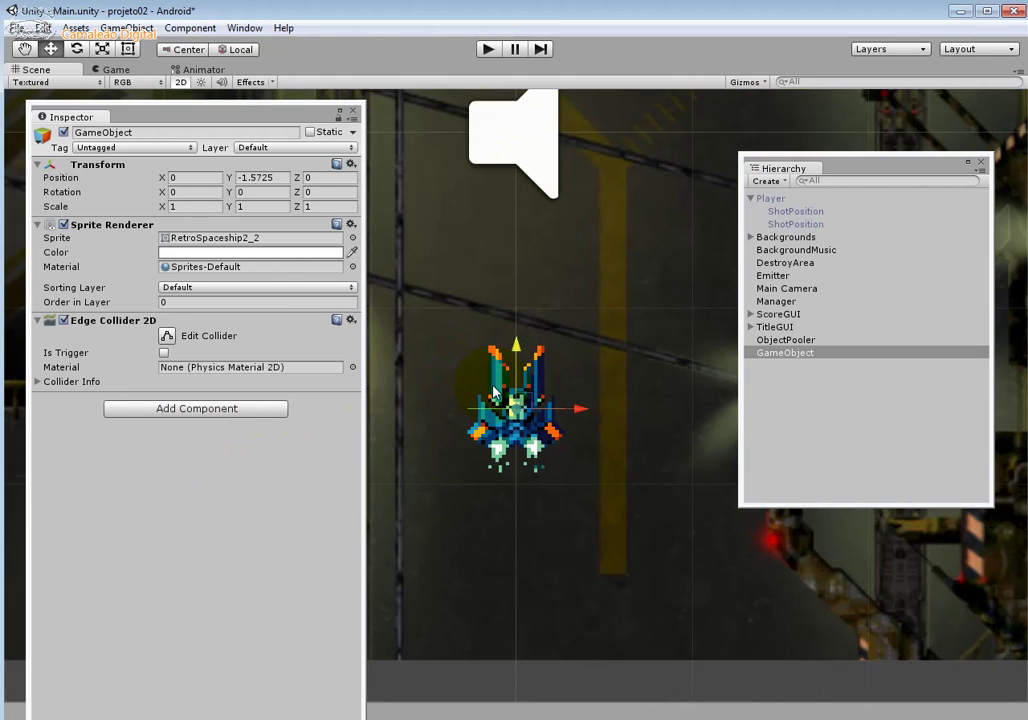
{"action": "left_click", "coordinate": [166, 336]}
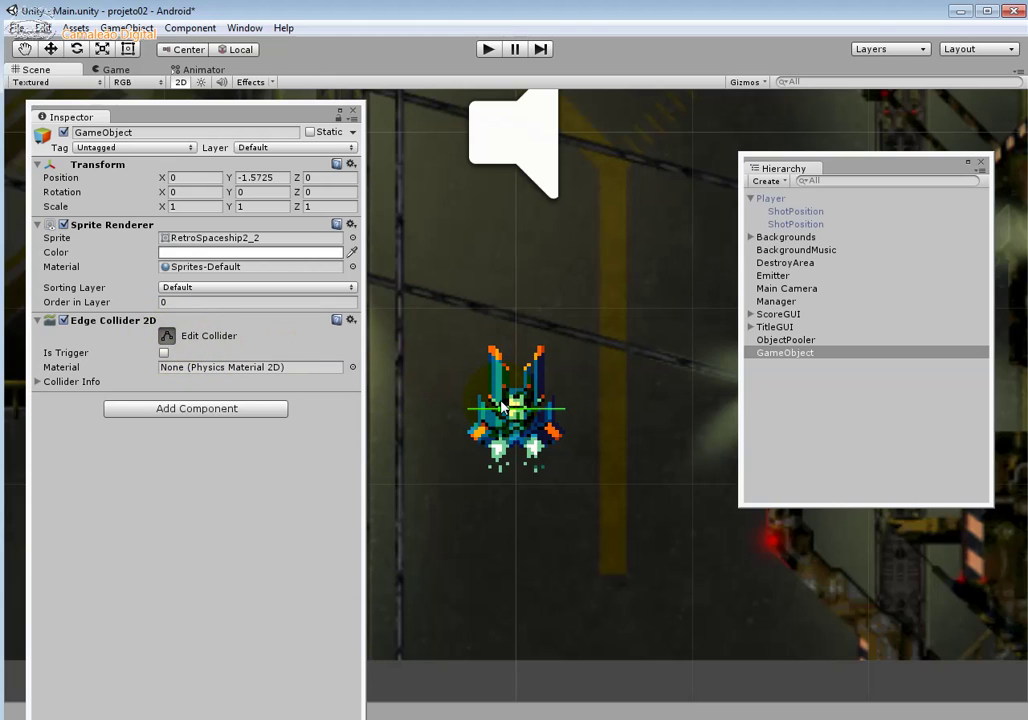
{"action": "left_click_drag", "start_coordinate": [503, 408], "coordinate": [489, 341]}
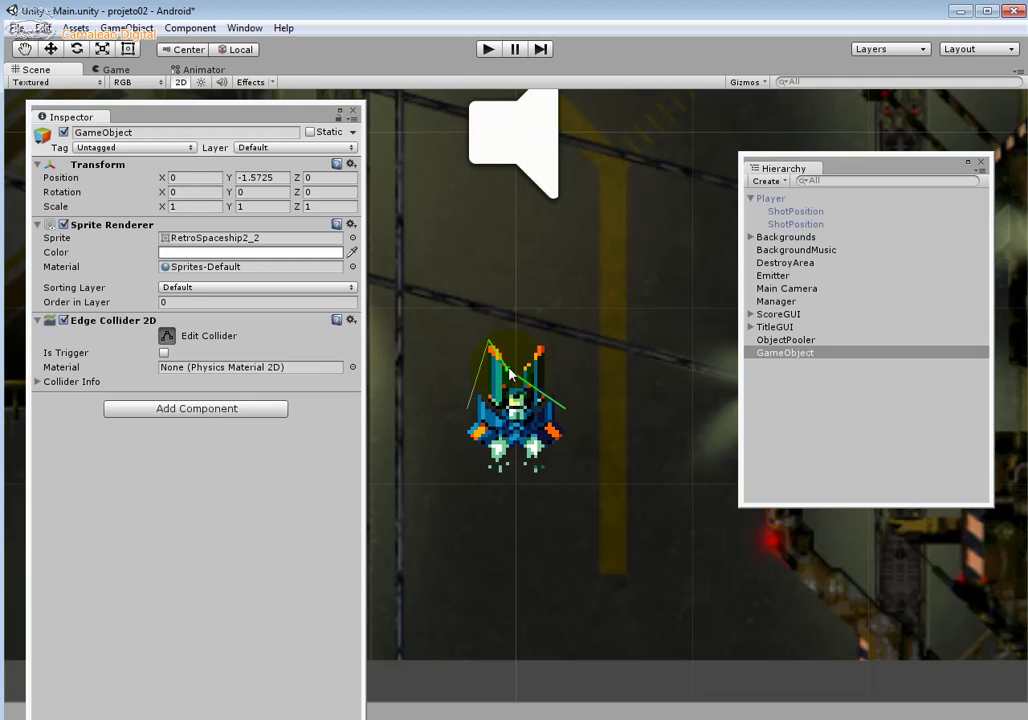
{"action": "left_click_drag", "start_coordinate": [527, 388], "coordinate": [524, 372]}
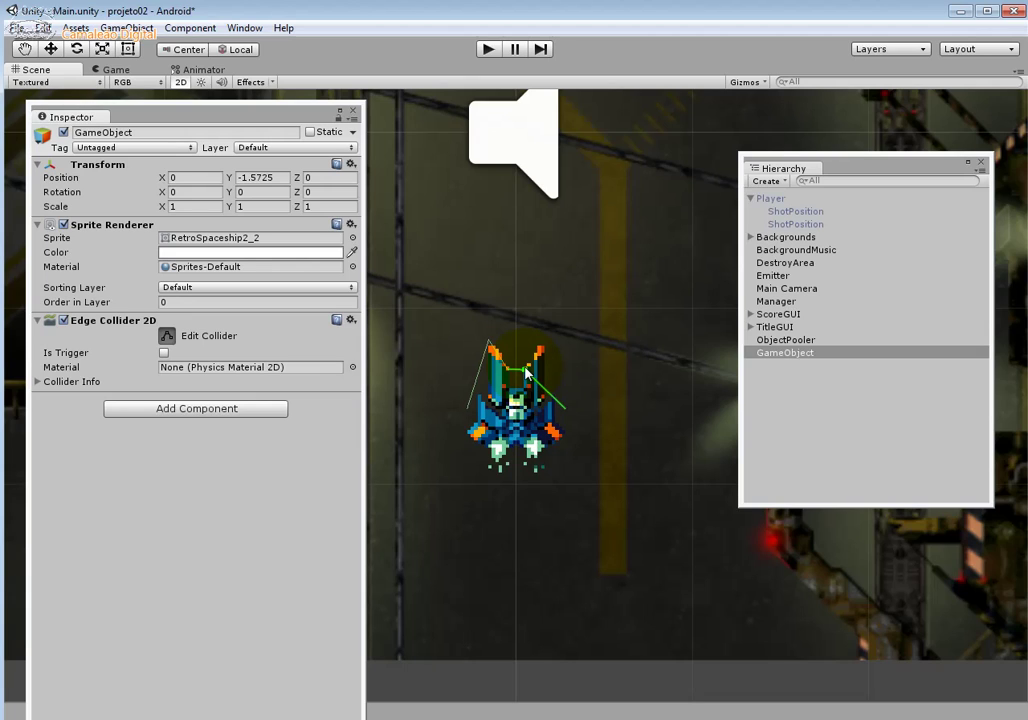
{"action": "left_click_drag", "start_coordinate": [525, 368], "coordinate": [561, 412]}
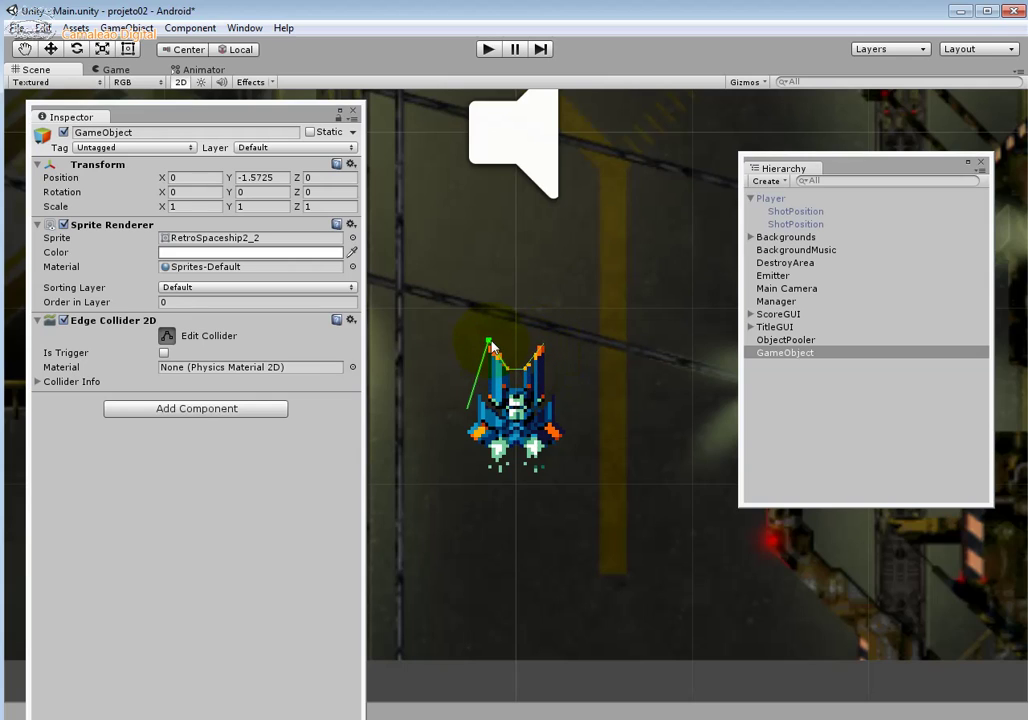
{"action": "mouse_move", "coordinate": [467, 407]}
{"action": "left_mouse_down"}
{"action": "mouse_move", "coordinate": [491, 398]}
{"action": "mouse_move", "coordinate": [478, 405]}
{"action": "left_mouse_up"}
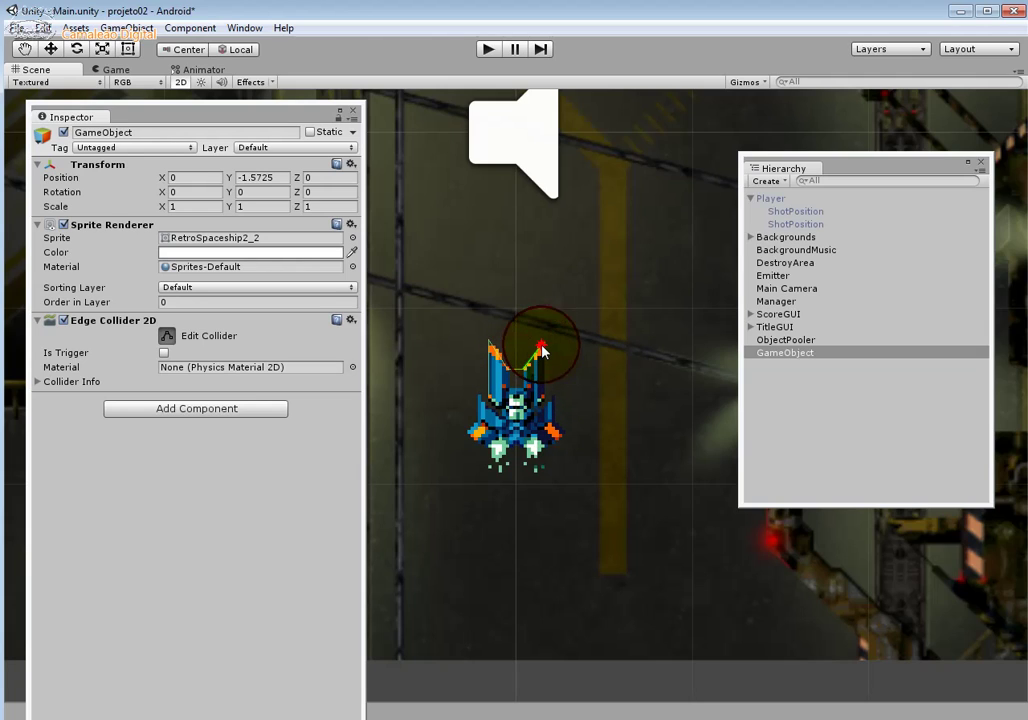
Step: Expand the Edge Collider 2D's Collider Info to check its vertex count, and leave collider editing
{"action": "left_click", "coordinate": [165, 336]}
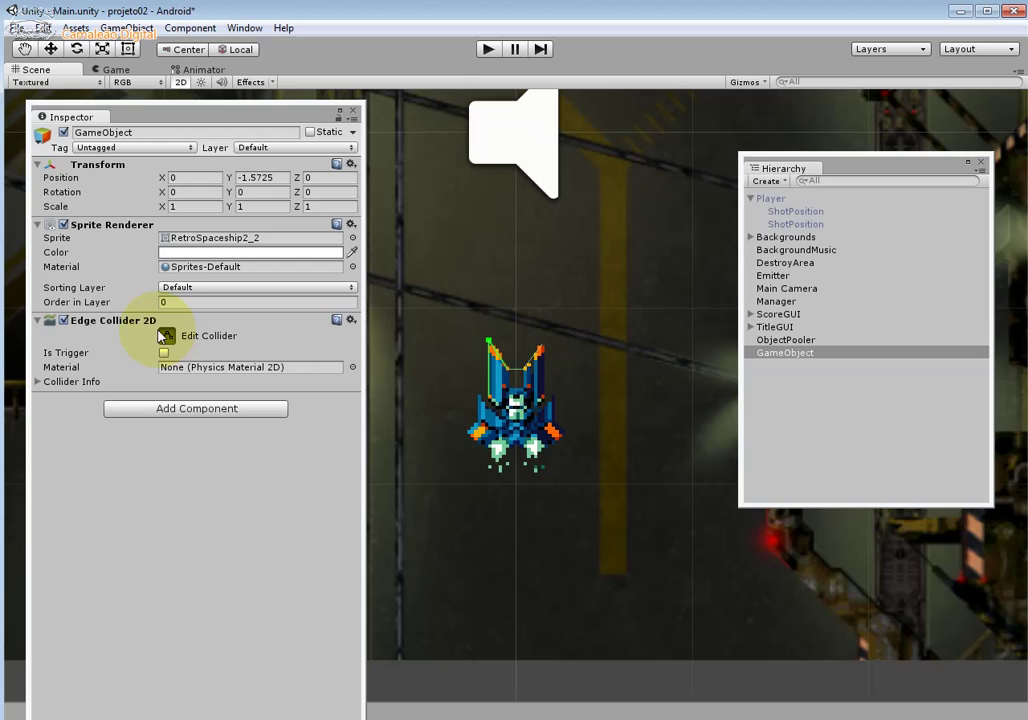
{"action": "left_click", "coordinate": [88, 385]}
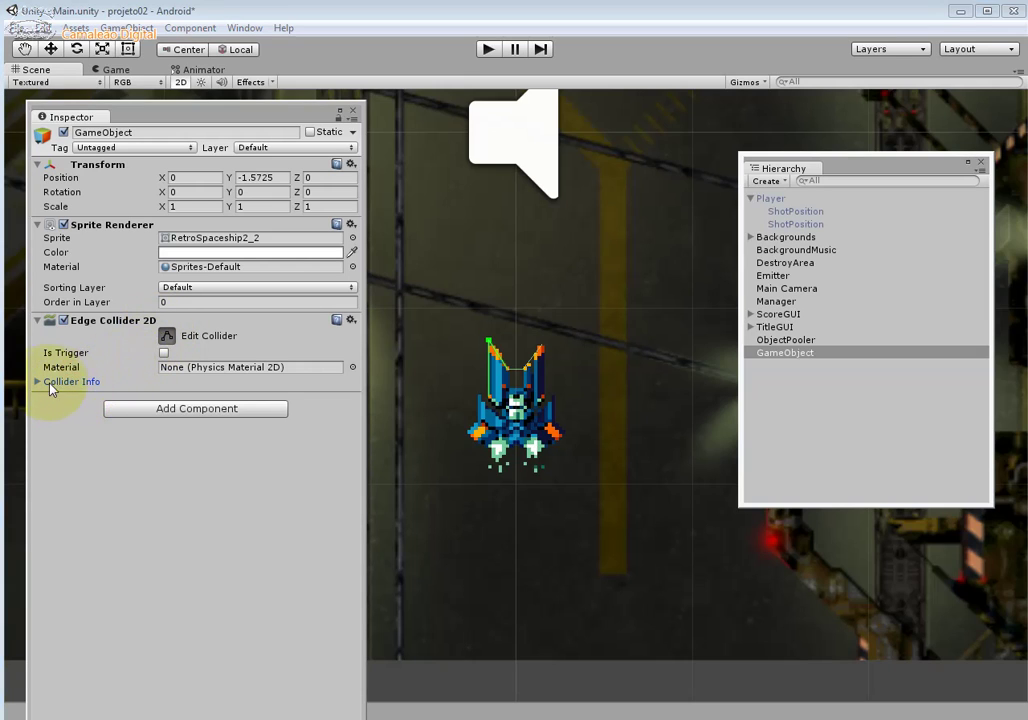
{"action": "left_click", "coordinate": [50, 388]}
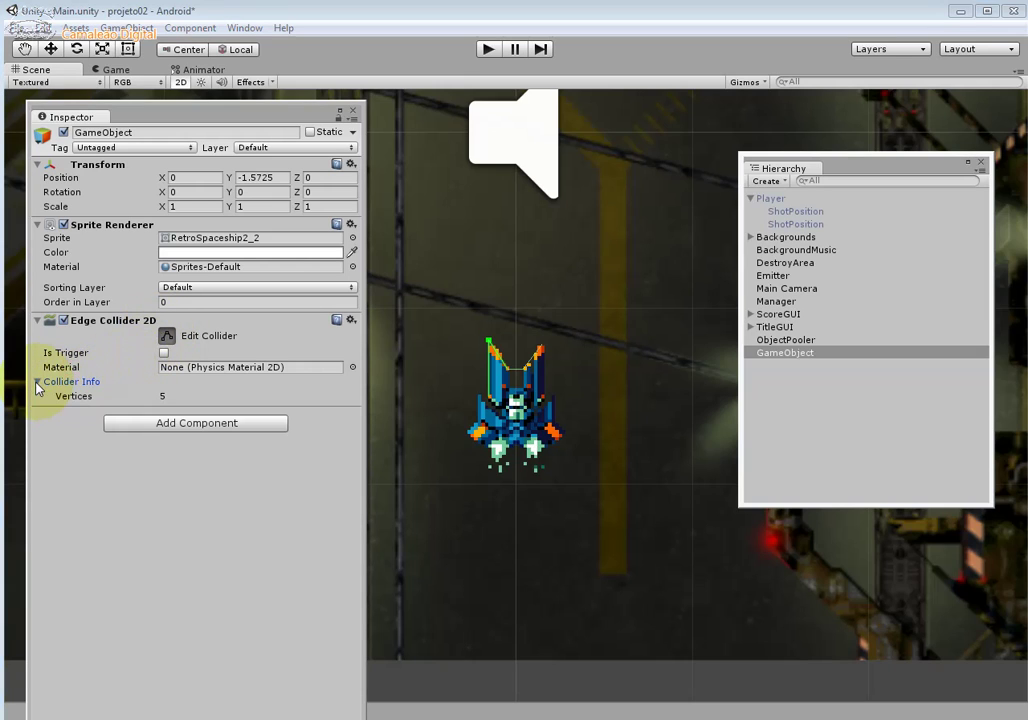
{"action": "left_click", "coordinate": [160, 394]}
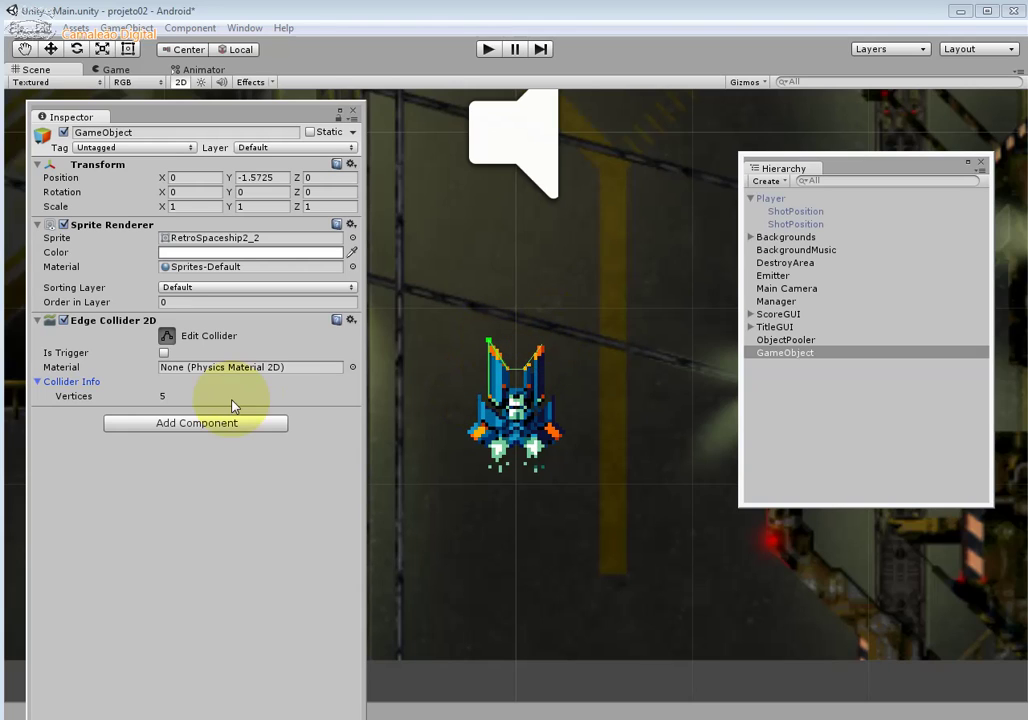
{"action": "left_click", "coordinate": [161, 395]}
{"action": "left_click", "coordinate": [84, 398]}
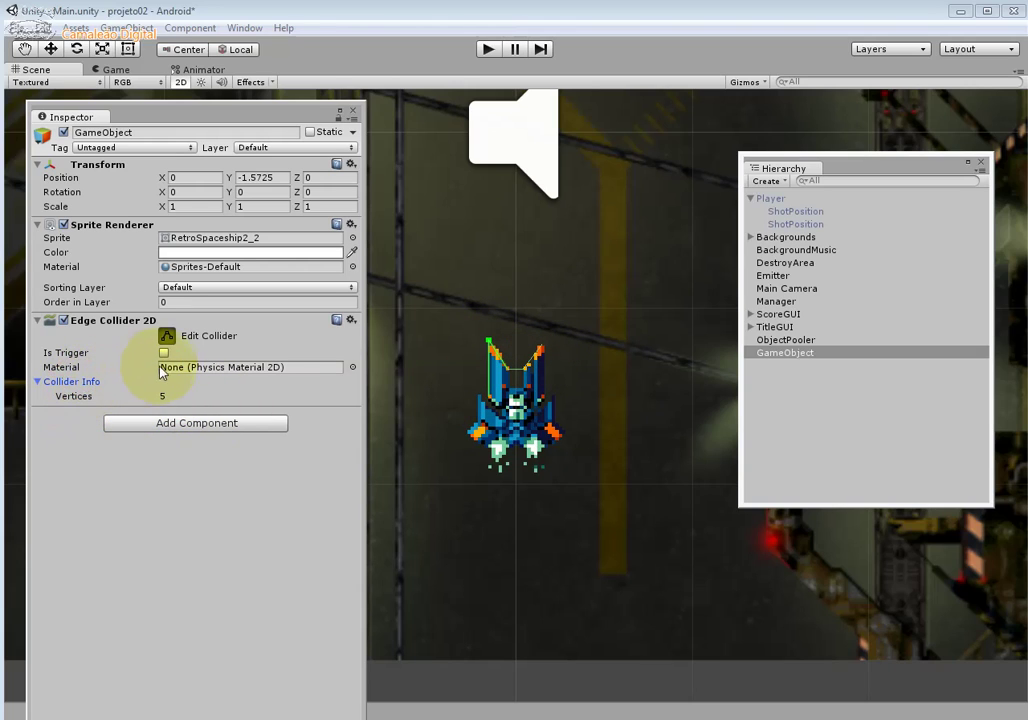
{"action": "left_click", "coordinate": [166, 336]}
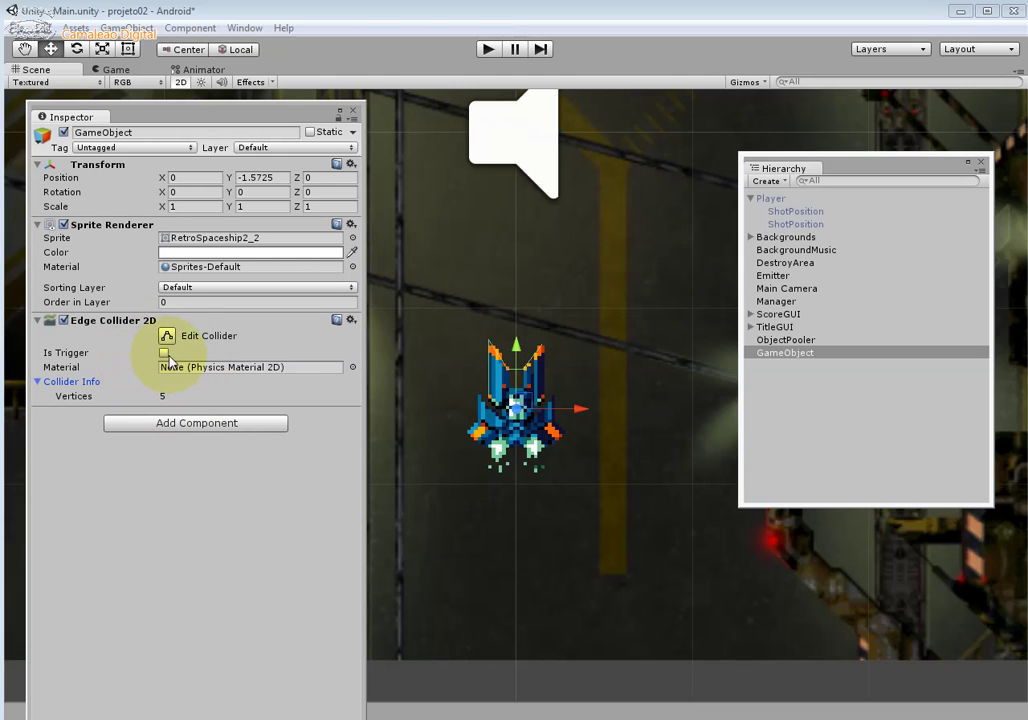
Step: Review the Edge Collider 2D's Is Trigger, Material and Collider Info properties
{"action": "left_click", "coordinate": [164, 354]}
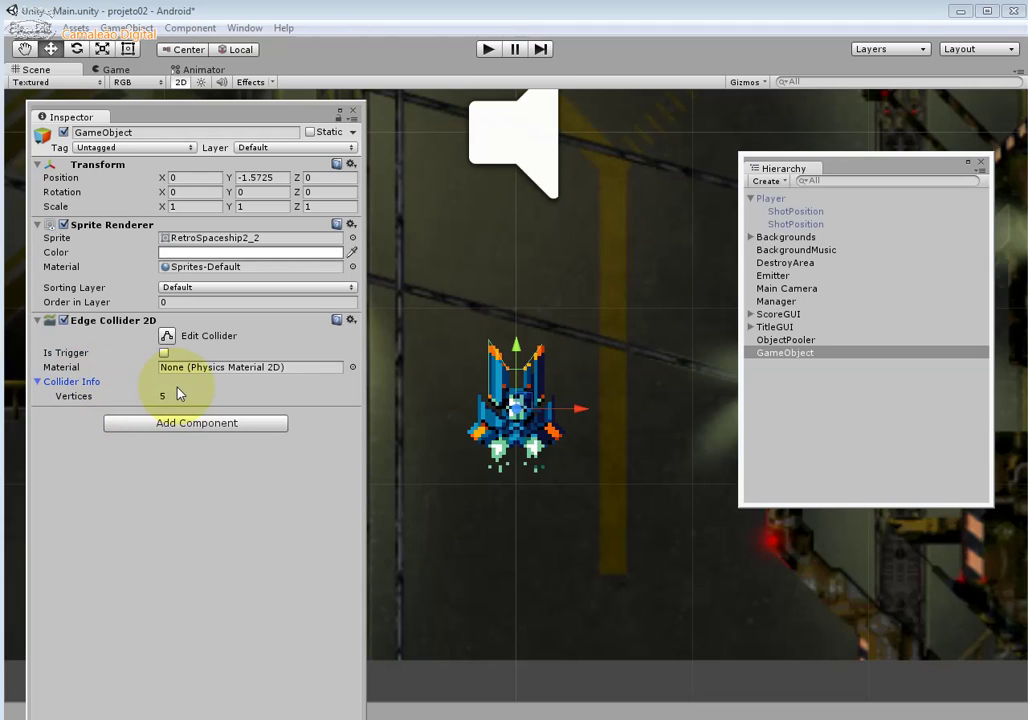
{"action": "left_click", "coordinate": [79, 384]}
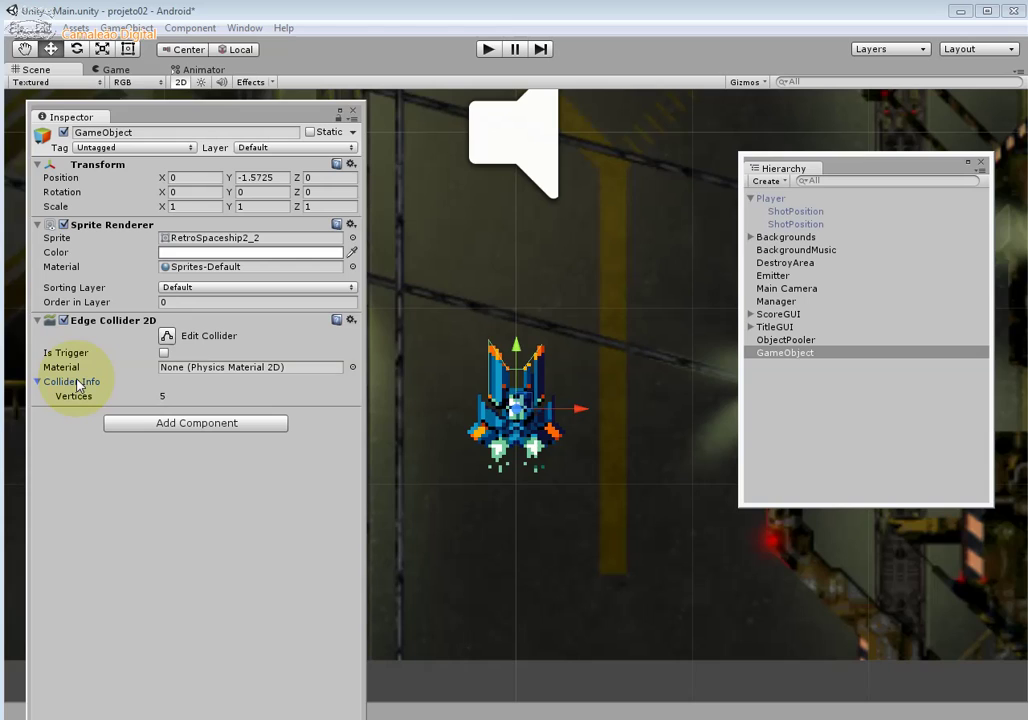
{"action": "key", "text": "shift+Tab"}
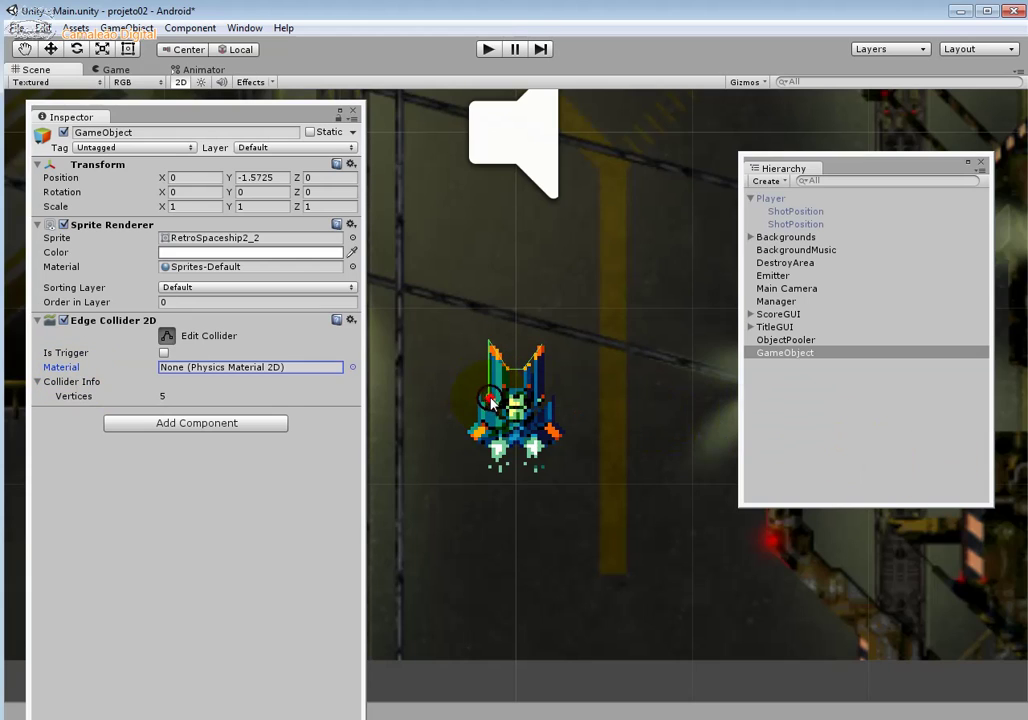
Step: Reshape the Edge Collider 2D's line along the spaceship's right wing, right prong tip and the inner notch between the prongs
{"action": "left_click_drag", "start_coordinate": [490, 401], "coordinate": [539, 477]}
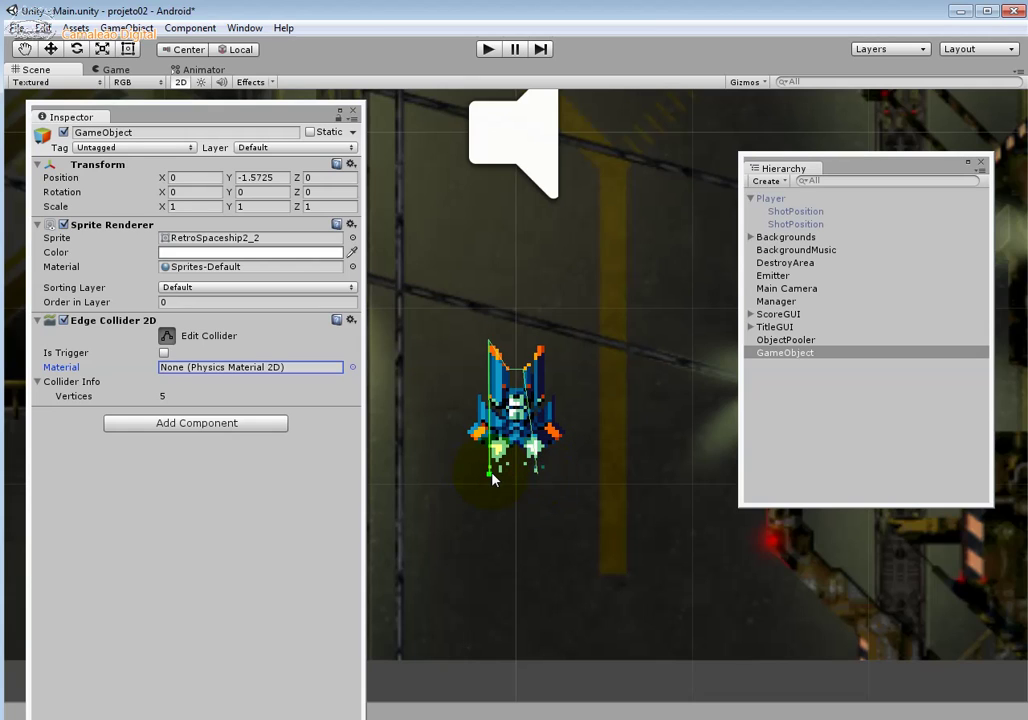
{"action": "left_click_drag", "start_coordinate": [538, 478], "coordinate": [537, 462]}
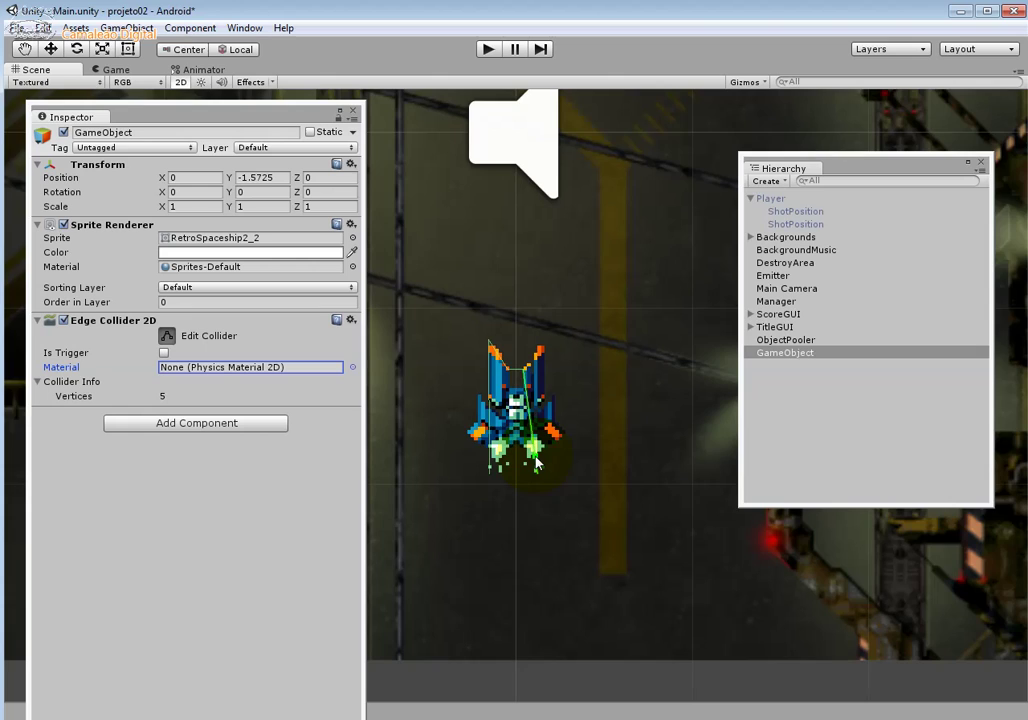
{"action": "scroll", "coordinate": [537, 462], "scroll_direction": "up", "scroll_amount": 3}
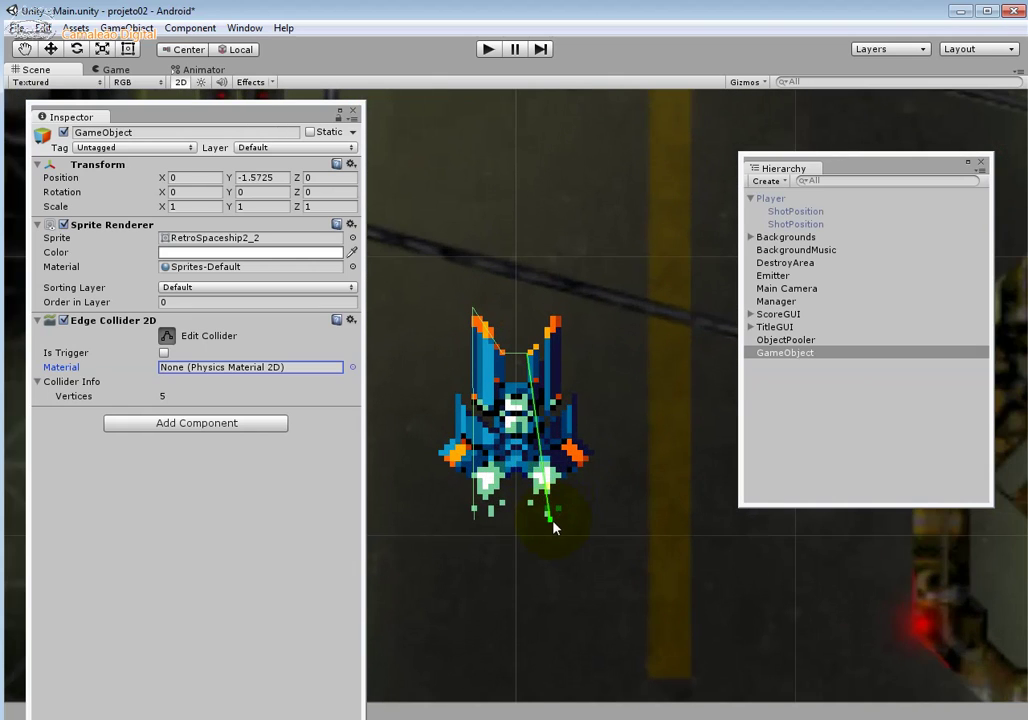
{"action": "scroll", "coordinate": [555, 527], "scroll_direction": "up", "scroll_amount": 1}
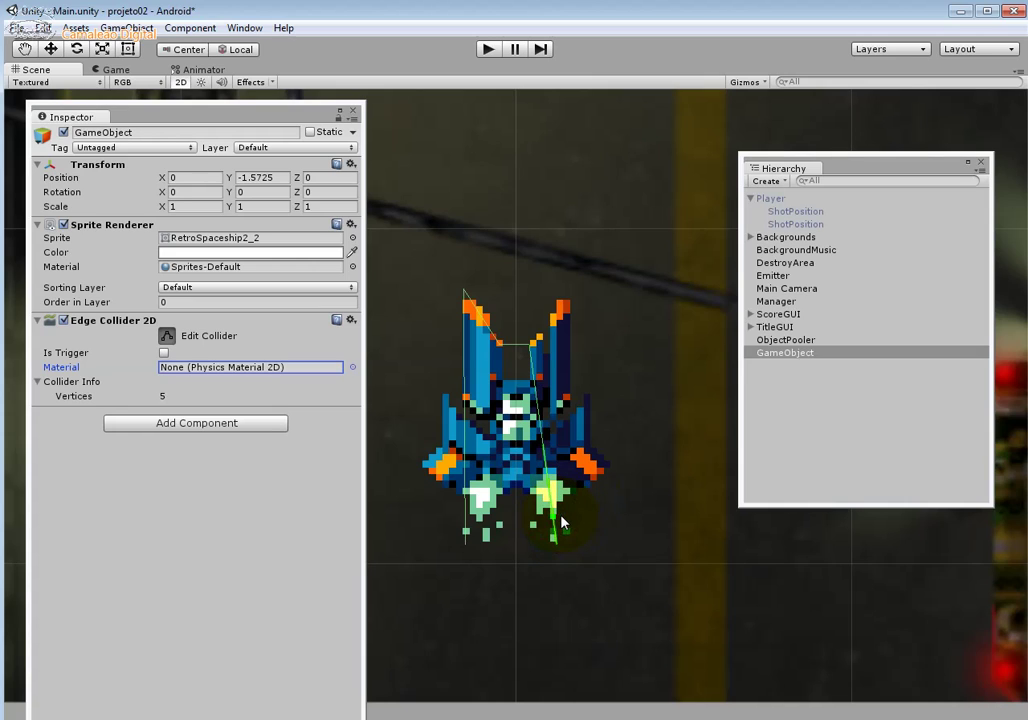
{"action": "left_click_drag", "start_coordinate": [561, 517], "coordinate": [612, 473]}
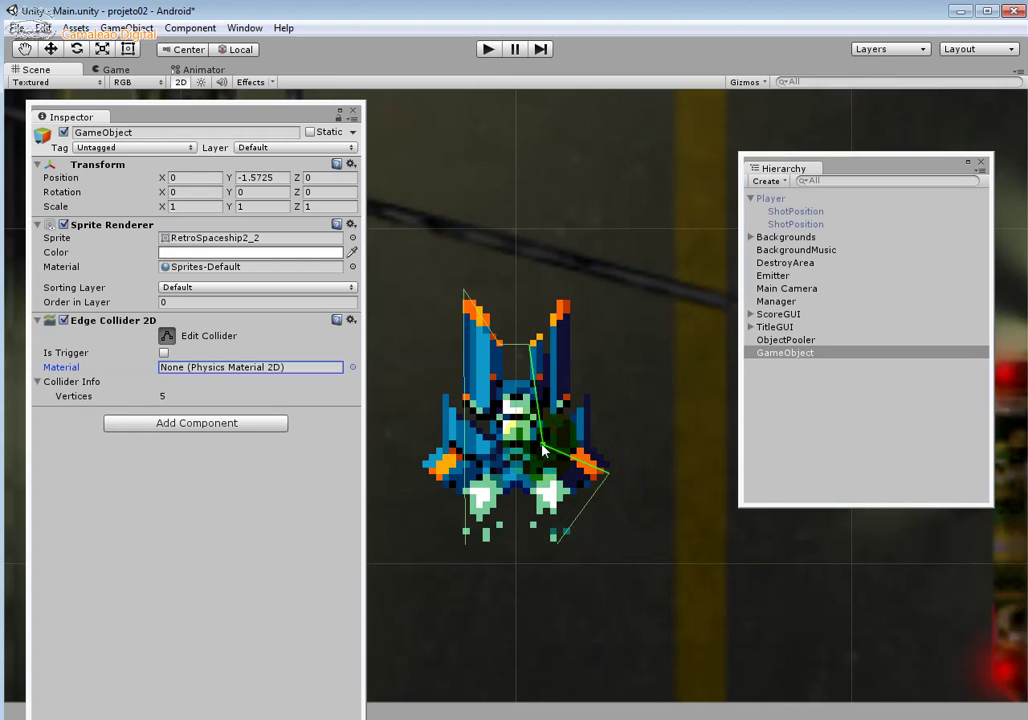
{"action": "left_click_drag", "start_coordinate": [543, 451], "coordinate": [569, 410]}
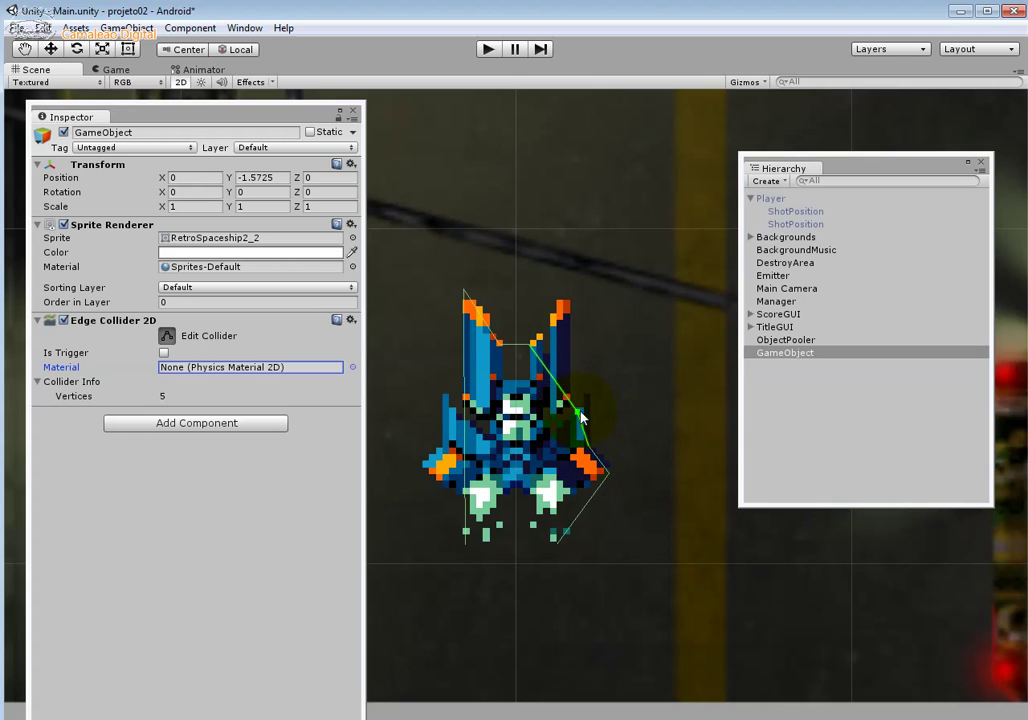
{"action": "left_click_drag", "start_coordinate": [588, 405], "coordinate": [573, 300]}
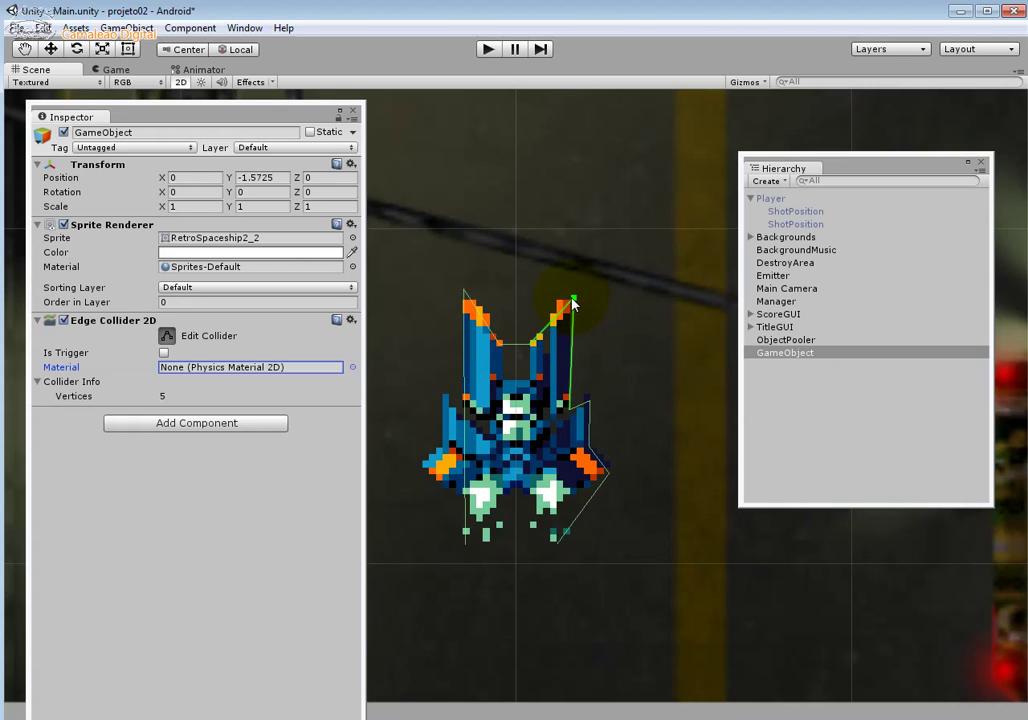
{"action": "left_click_drag", "start_coordinate": [530, 345], "coordinate": [538, 345]}
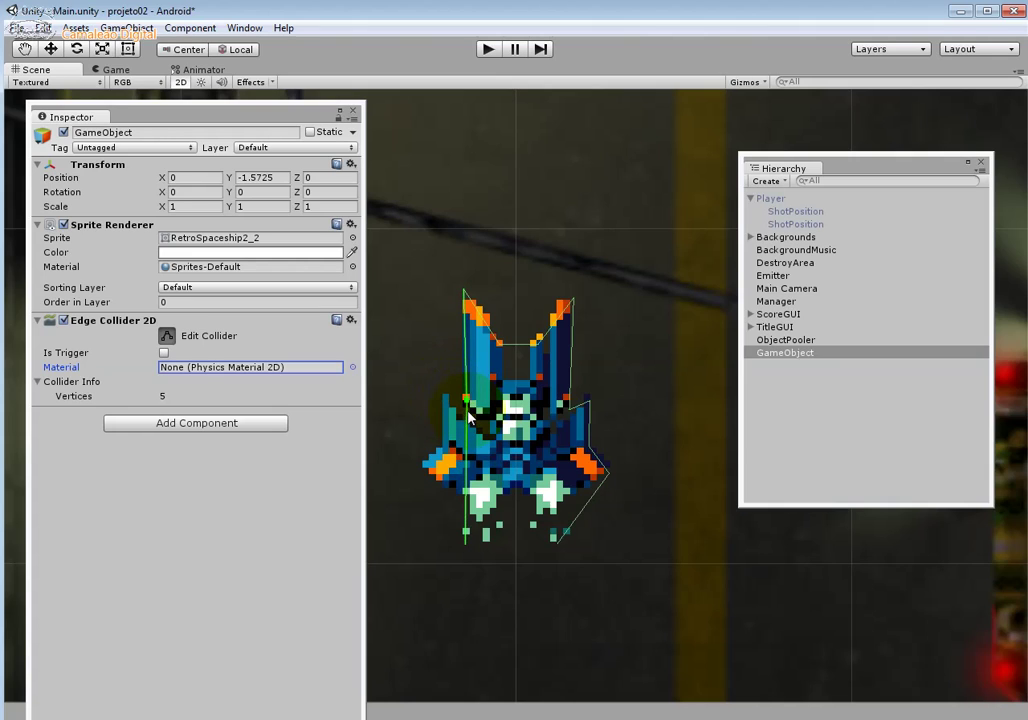
Step: Add points to the Edge Collider 2D so its line follows the spaceship's left wing and both rear thrusters
{"action": "left_click_drag", "start_coordinate": [467, 428], "coordinate": [446, 398]}
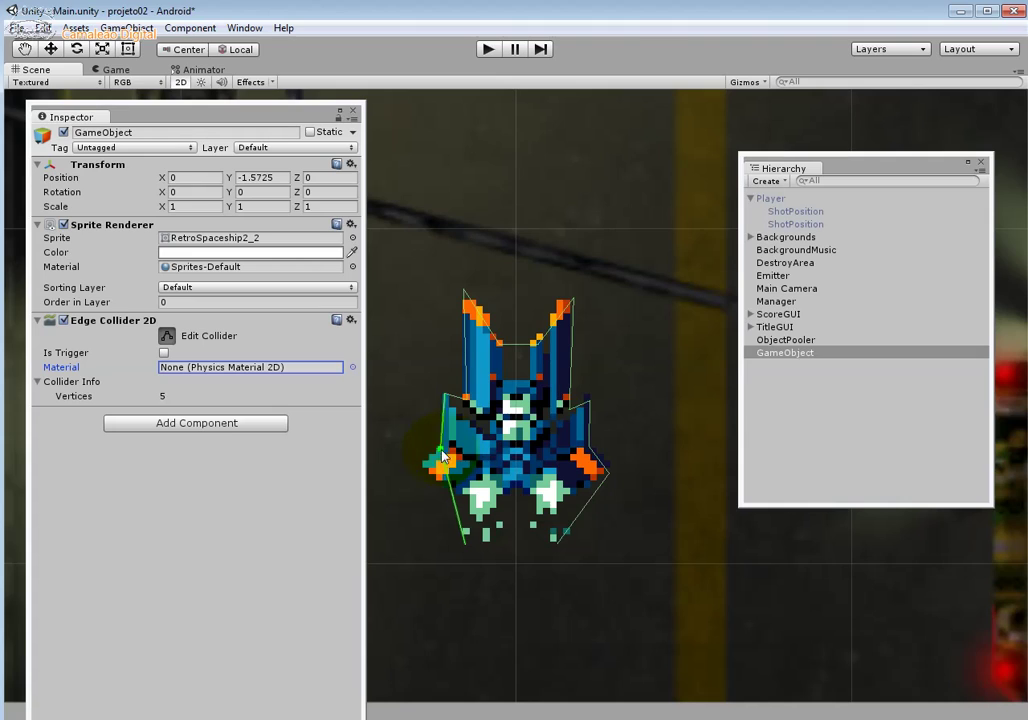
{"action": "left_click", "coordinate": [446, 452]}
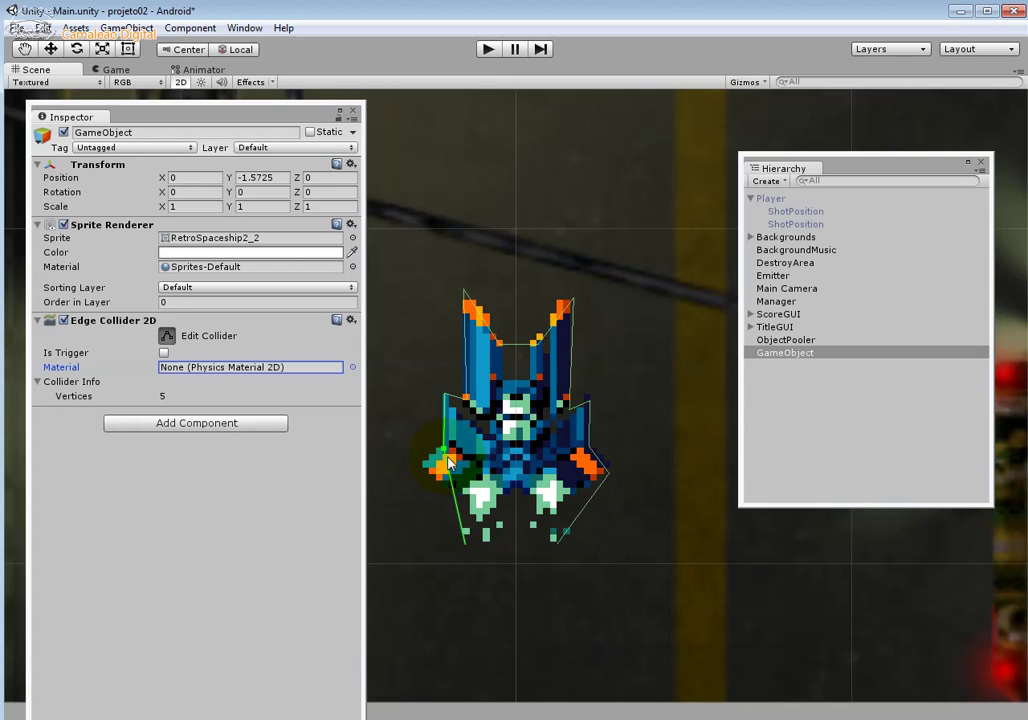
{"action": "left_click", "coordinate": [446, 449]}
{"action": "left_click_drag", "start_coordinate": [446, 452], "coordinate": [470, 549]}
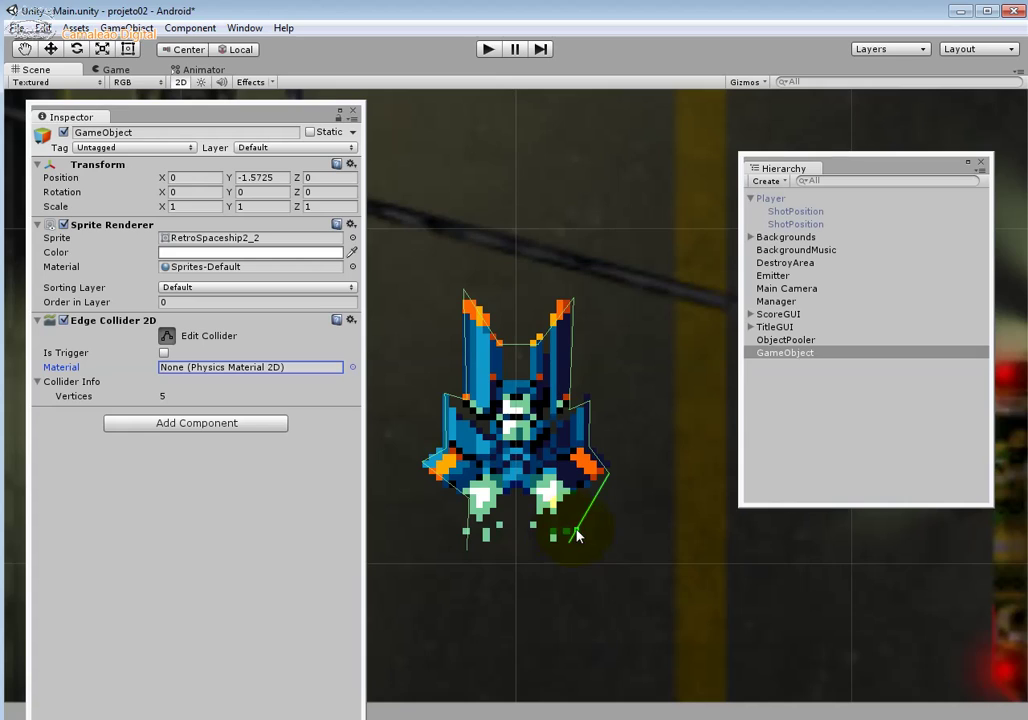
{"action": "left_click_drag", "start_coordinate": [577, 536], "coordinate": [534, 527]}
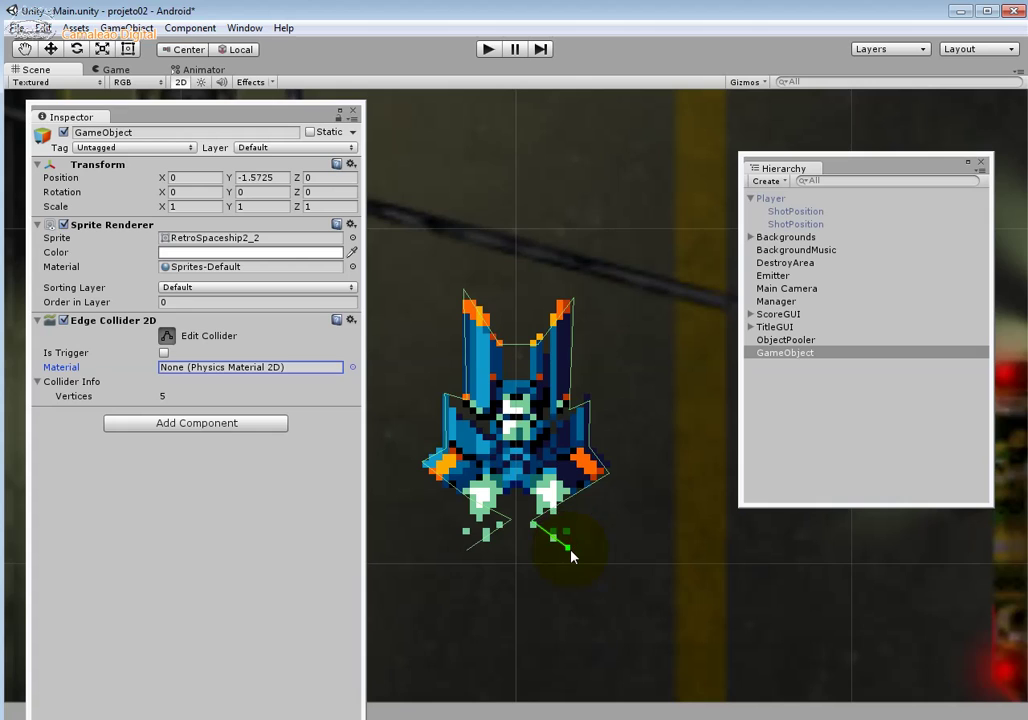
Step: Leave collider editing, move the spaceship down to about Y -1.61, and check the Edge Collider 2D's vertex count
{"action": "left_click", "coordinate": [166, 337]}
{"action": "left_click_drag", "start_coordinate": [516, 345], "coordinate": [513, 372]}
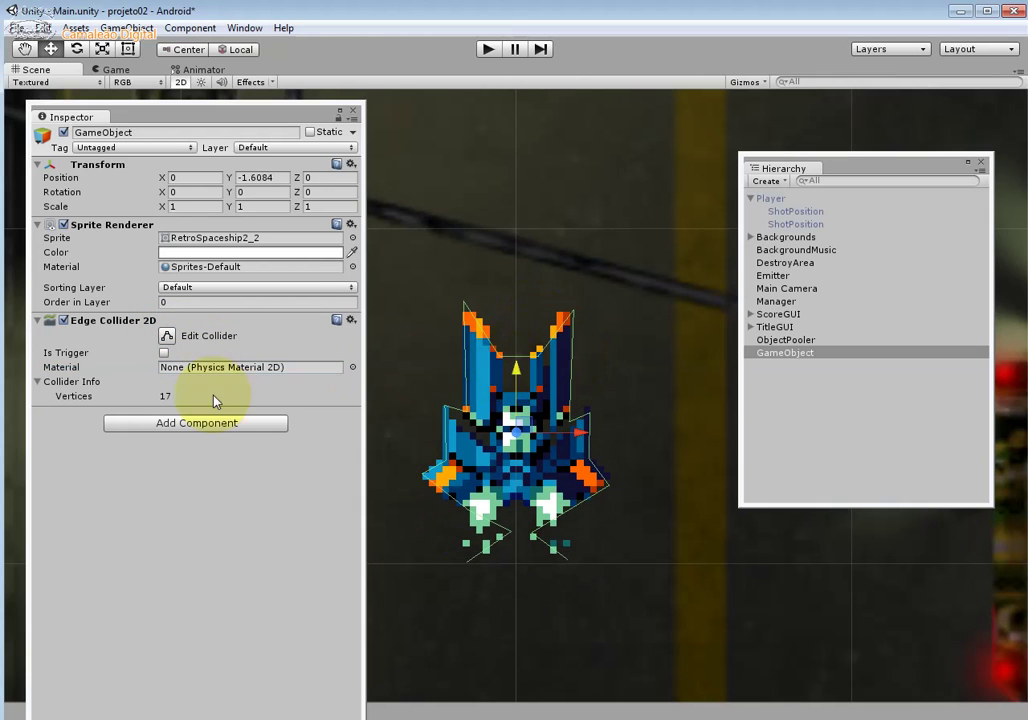
{"action": "left_click", "coordinate": [165, 399]}
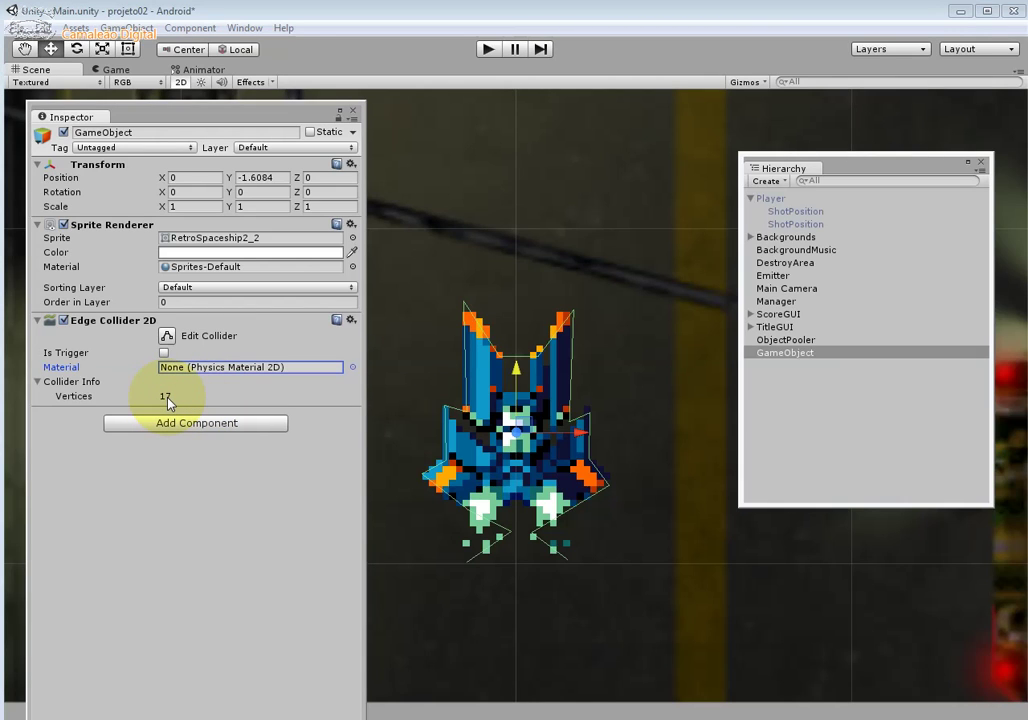
Step: Replace the spaceship's Edge Collider 2D with a Box Collider 2D and expand its properties
{"action": "left_click", "coordinate": [351, 319]}
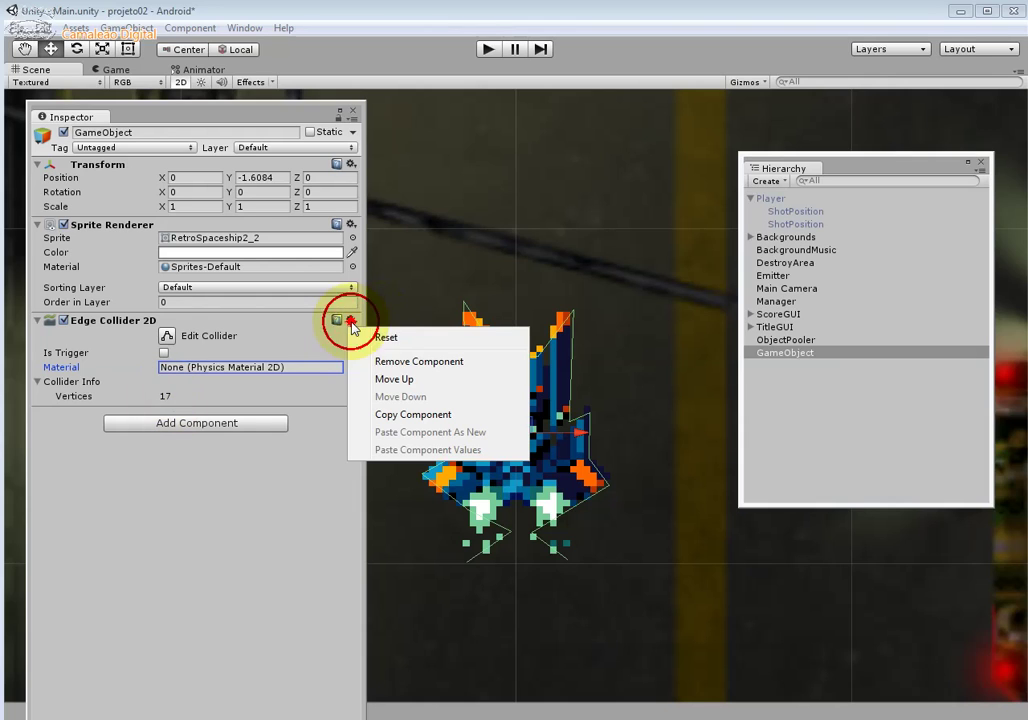
{"action": "left_click", "coordinate": [393, 362]}
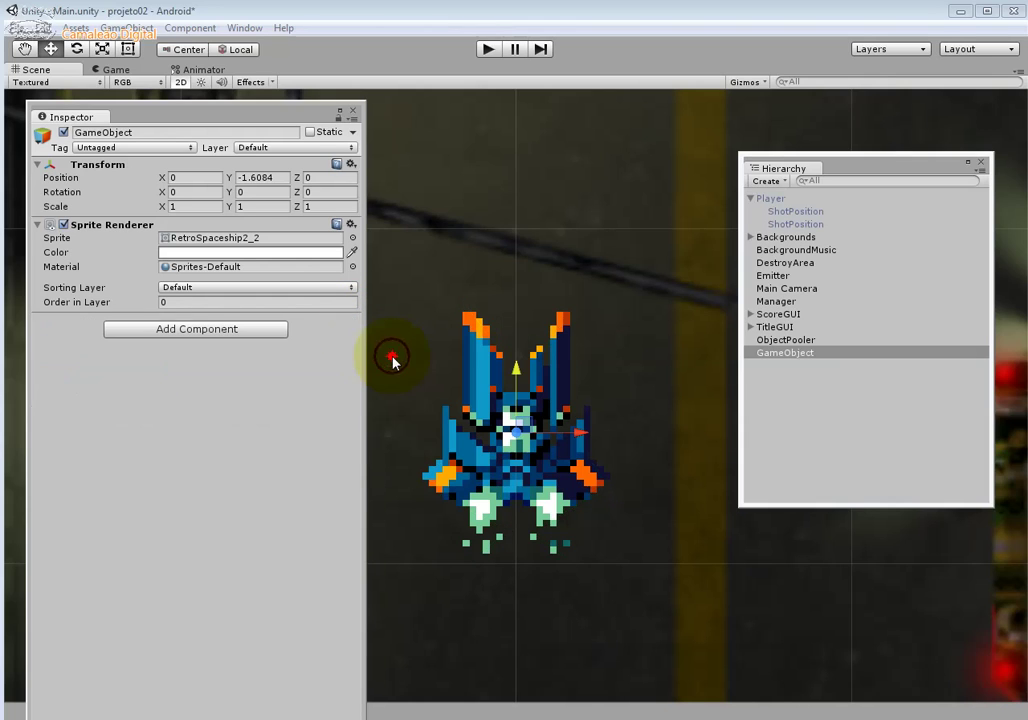
{"action": "left_click", "coordinate": [246, 334]}
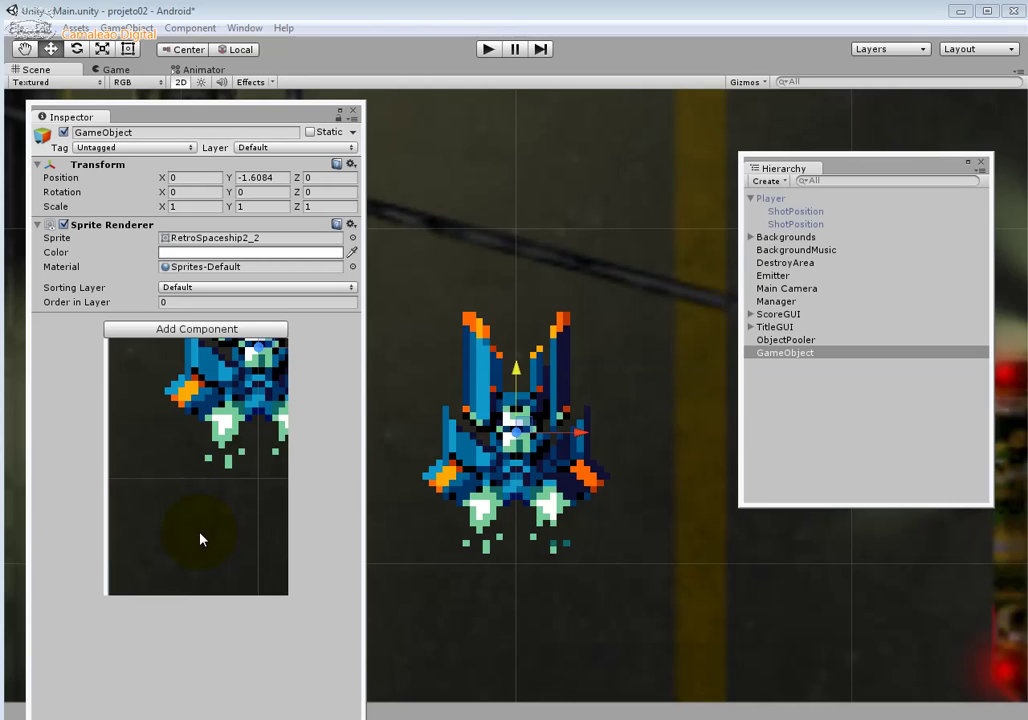
{"action": "left_click", "coordinate": [149, 426]}
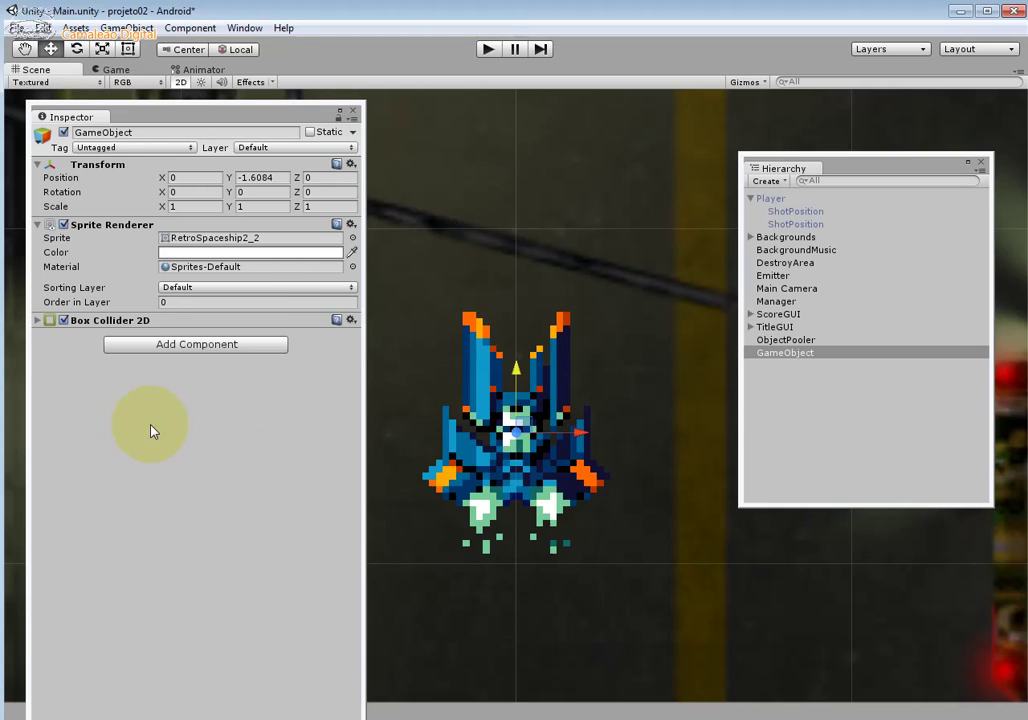
{"action": "left_click", "coordinate": [37, 320]}
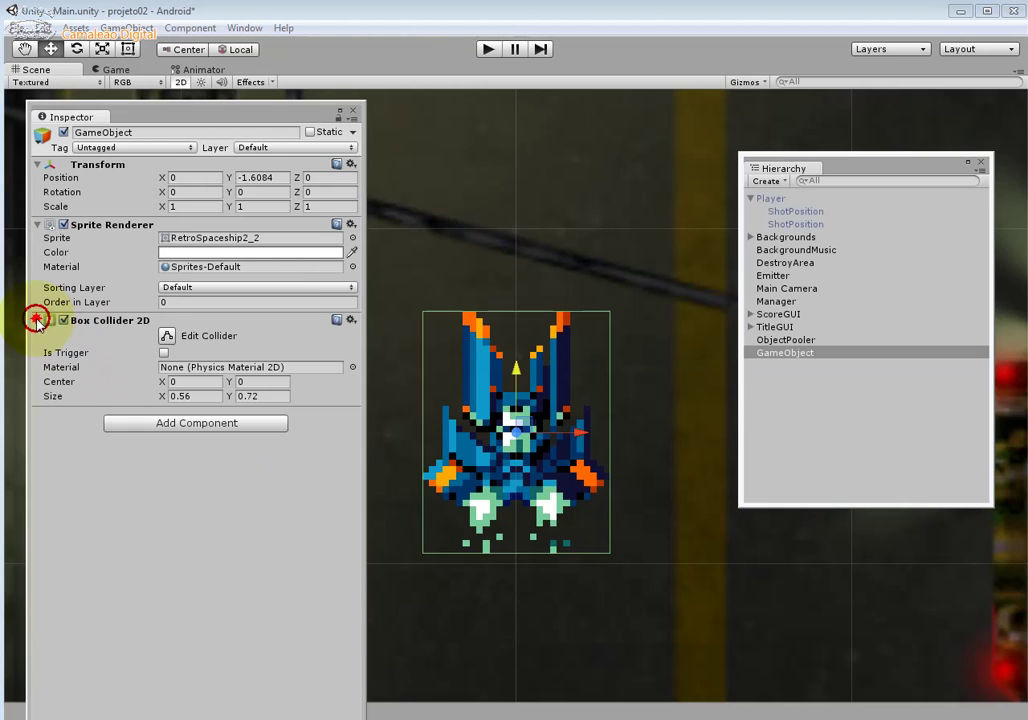
Step: Adjust the two side edges of the Box Collider 2D to a width of about 0.56, and reselect the spaceship
{"action": "left_click", "coordinate": [165, 339]}
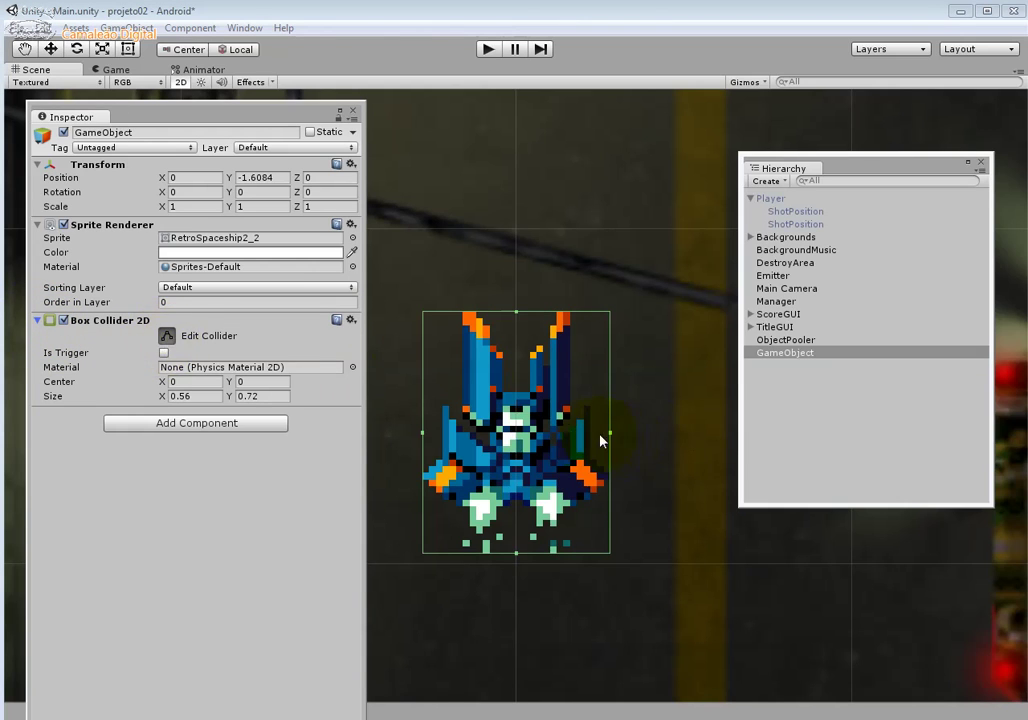
{"action": "mouse_move", "coordinate": [423, 434]}
{"action": "left_mouse_down"}
{"action": "mouse_move", "coordinate": [386, 437]}
{"action": "mouse_move", "coordinate": [418, 433]}
{"action": "left_mouse_up"}
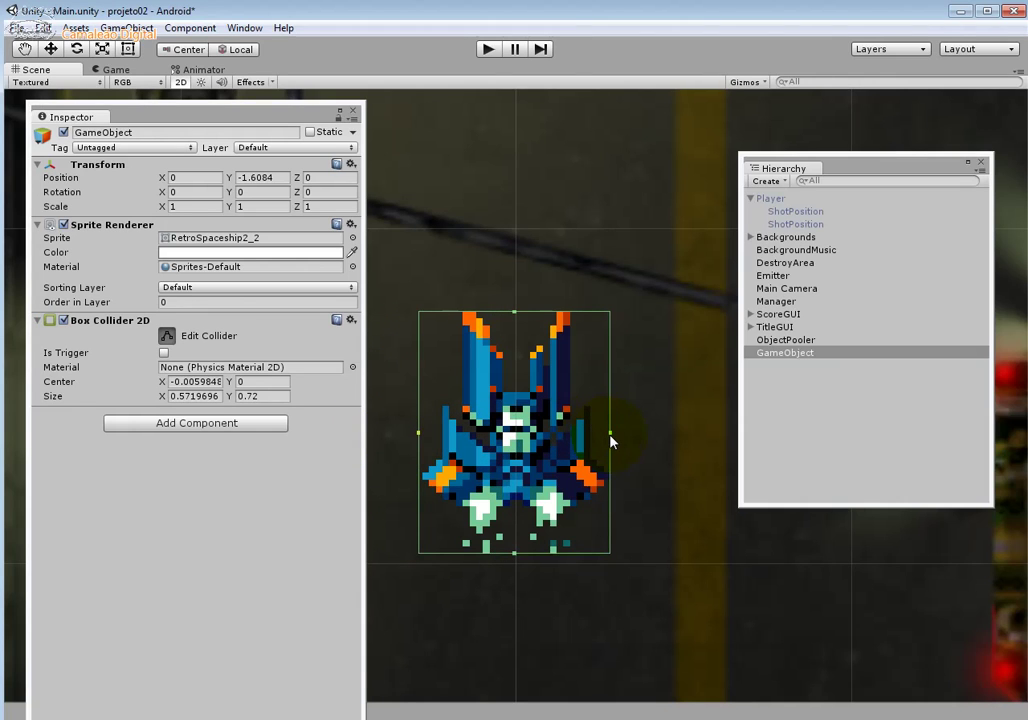
{"action": "mouse_move", "coordinate": [610, 433]}
{"action": "left_mouse_down"}
{"action": "mouse_move", "coordinate": [622, 436]}
{"action": "mouse_move", "coordinate": [610, 441]}
{"action": "left_mouse_up"}
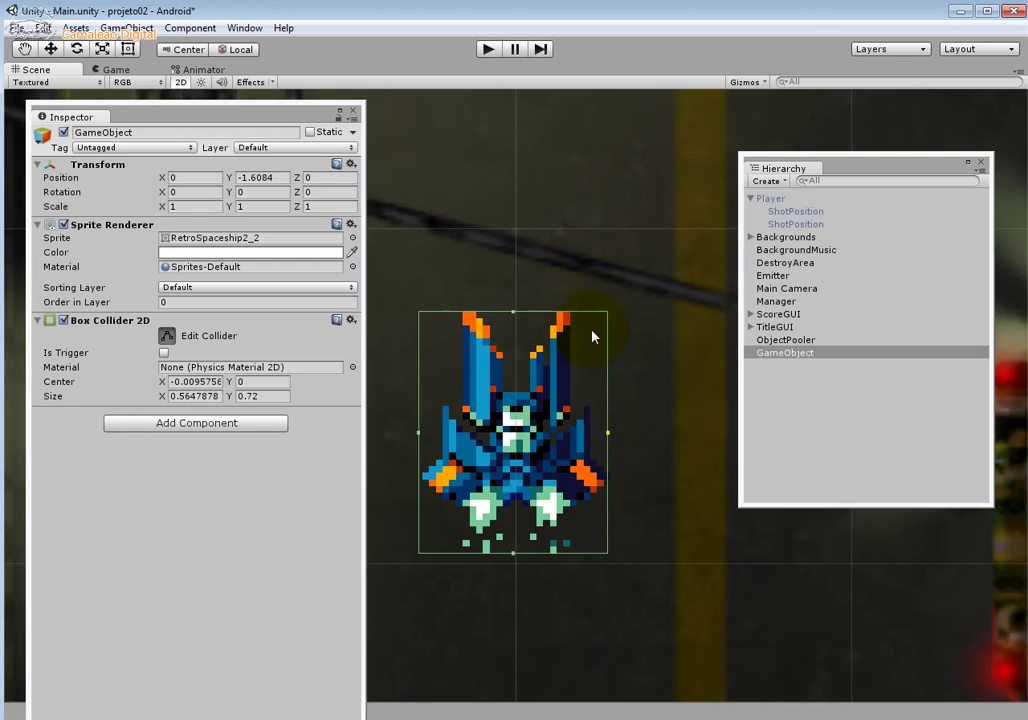
{"action": "left_click", "coordinate": [607, 352]}
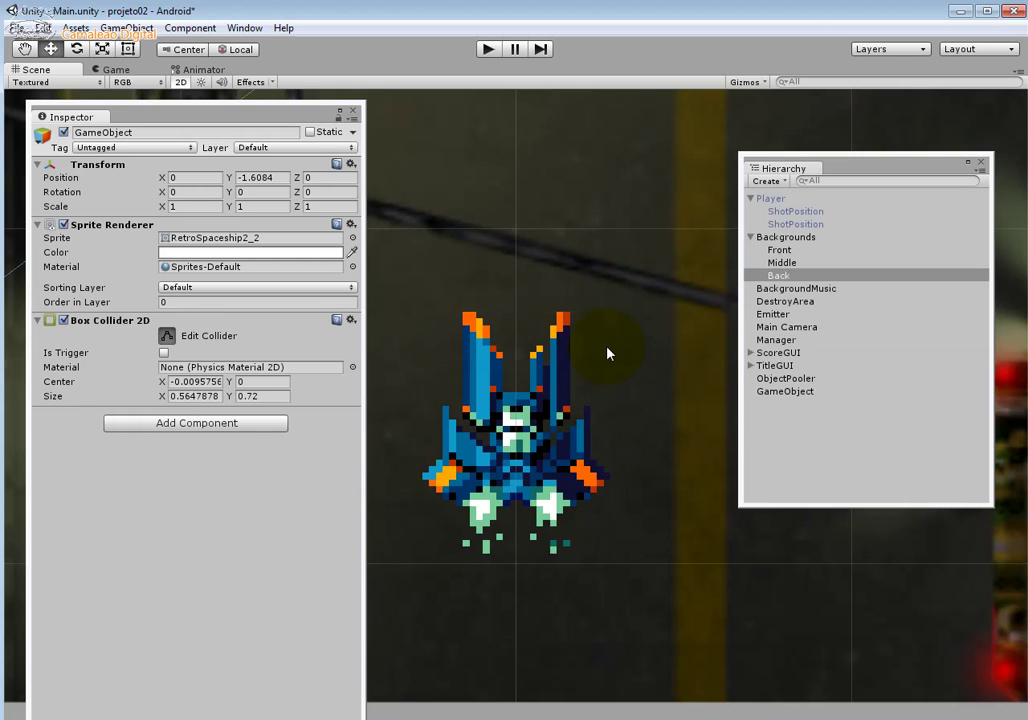
{"action": "left_click", "coordinate": [468, 330]}
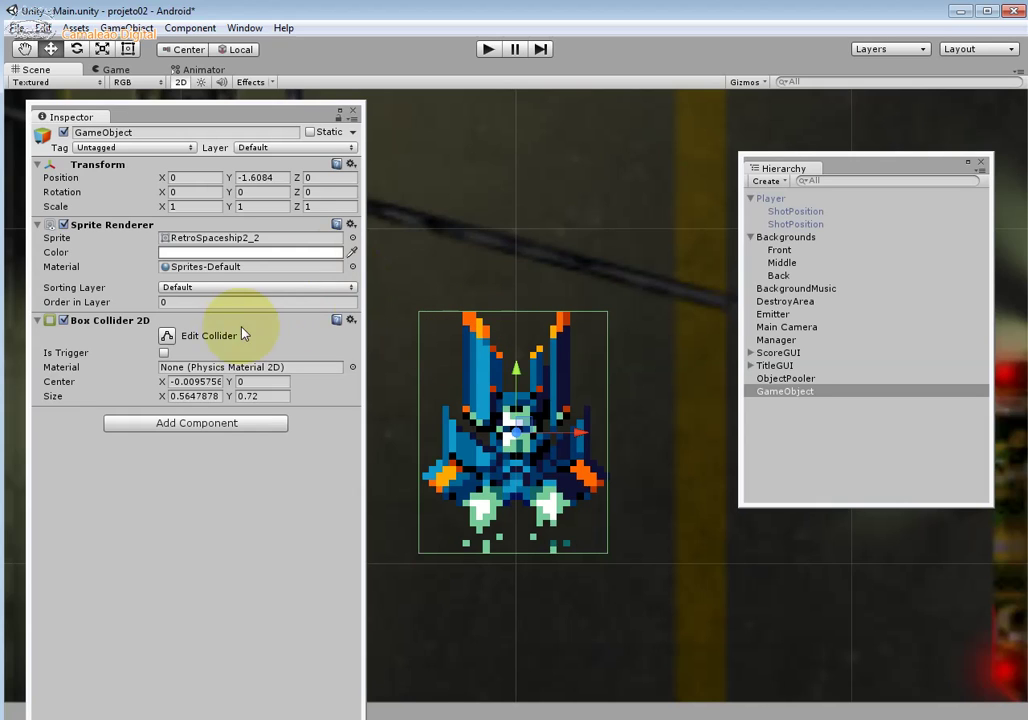
Step: Narrow the Box Collider 2D from both sides to a width of about 0.44, leaving Is Trigger off, and exit collider editing
{"action": "left_click", "coordinate": [166, 337]}
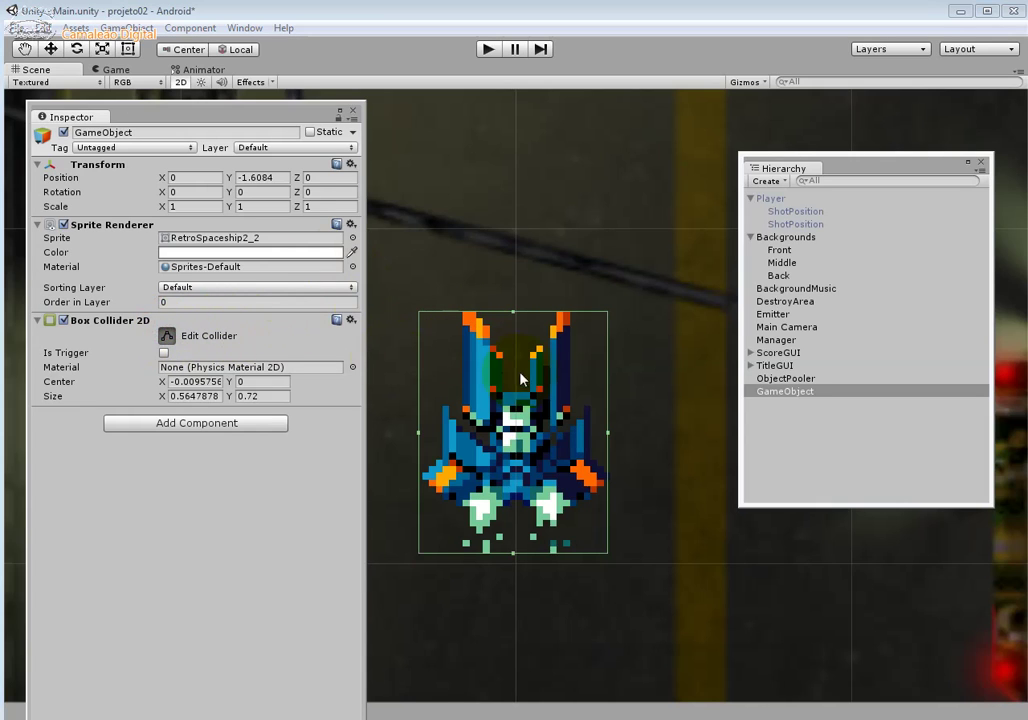
{"action": "left_click", "coordinate": [164, 353]}
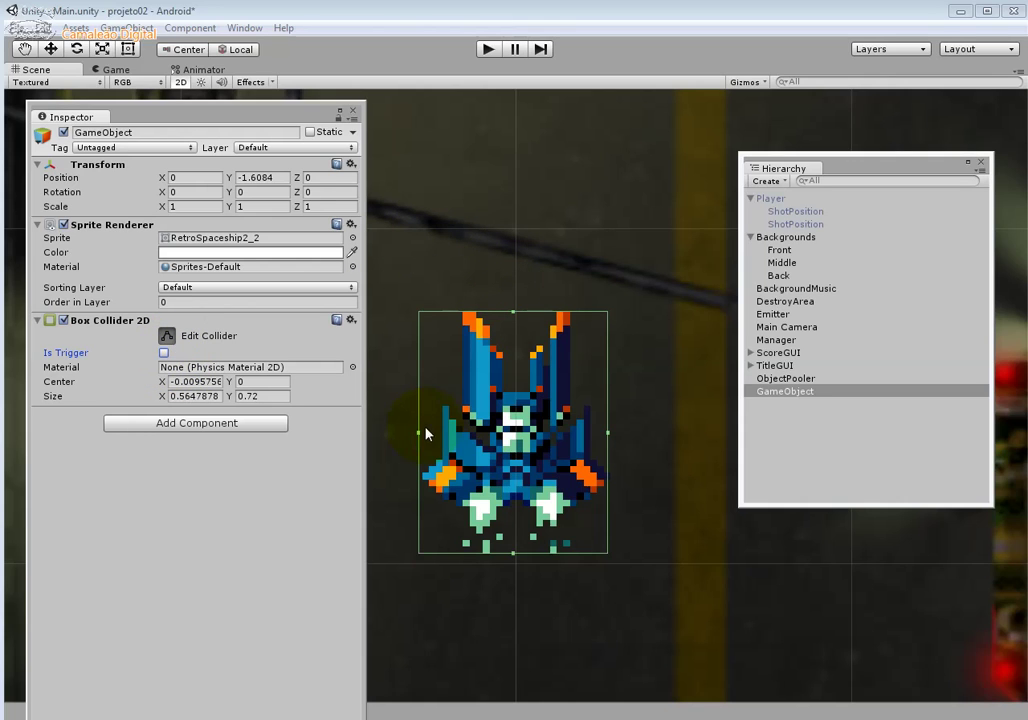
{"action": "left_click_drag", "start_coordinate": [422, 436], "coordinate": [440, 431]}
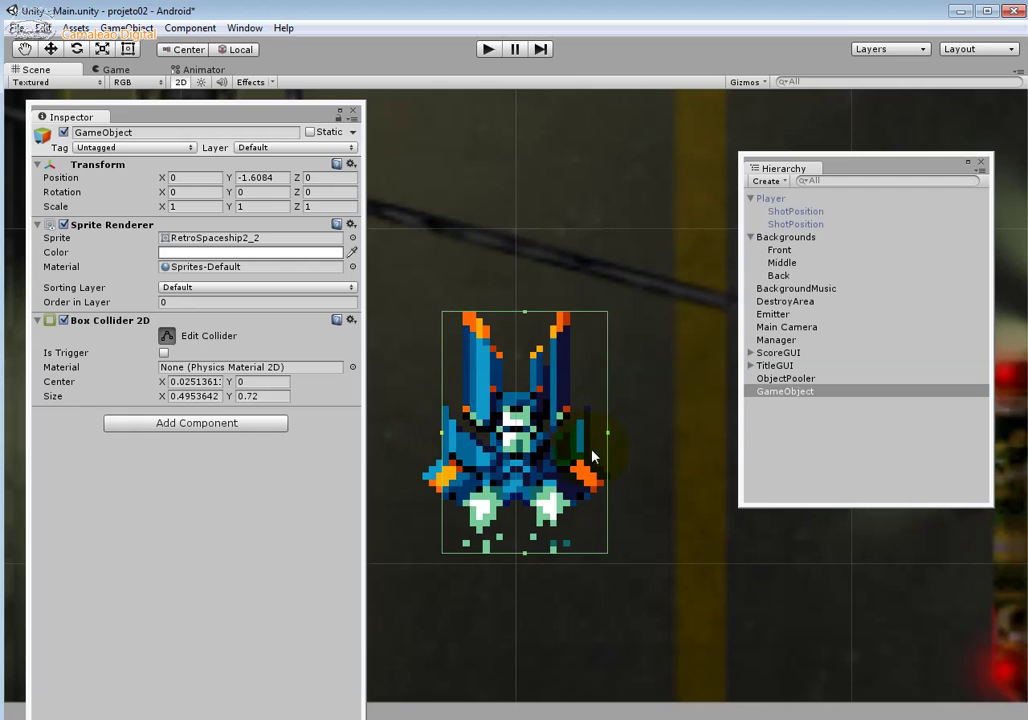
{"action": "left_click_drag", "start_coordinate": [607, 440], "coordinate": [587, 438]}
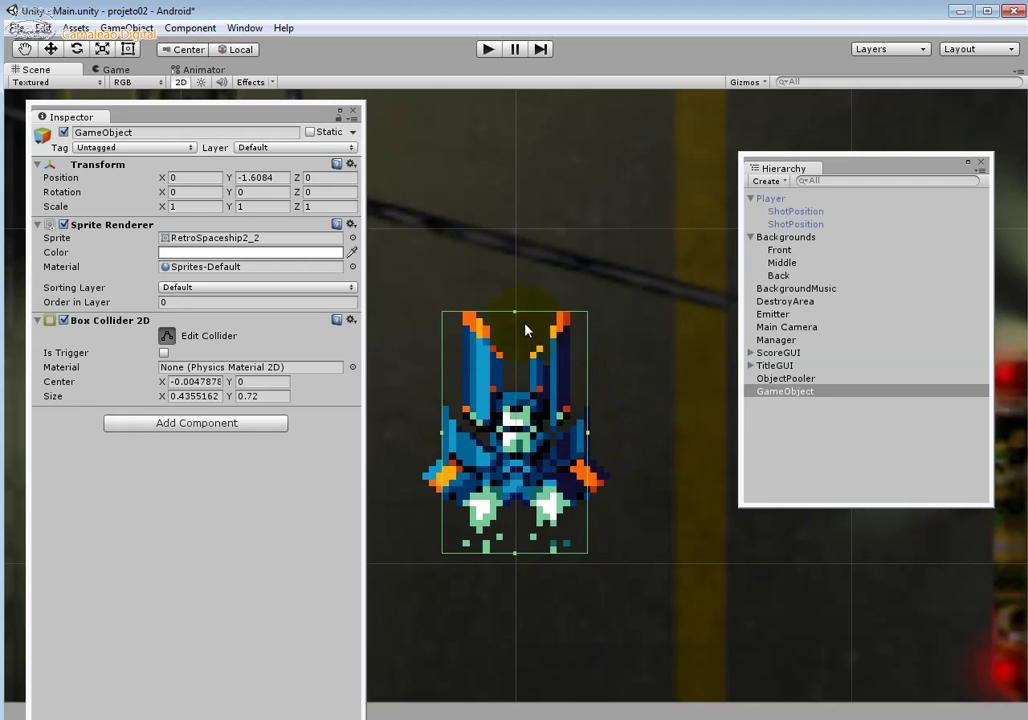
{"action": "left_click", "coordinate": [415, 262]}
{"action": "left_click", "coordinate": [422, 330]}
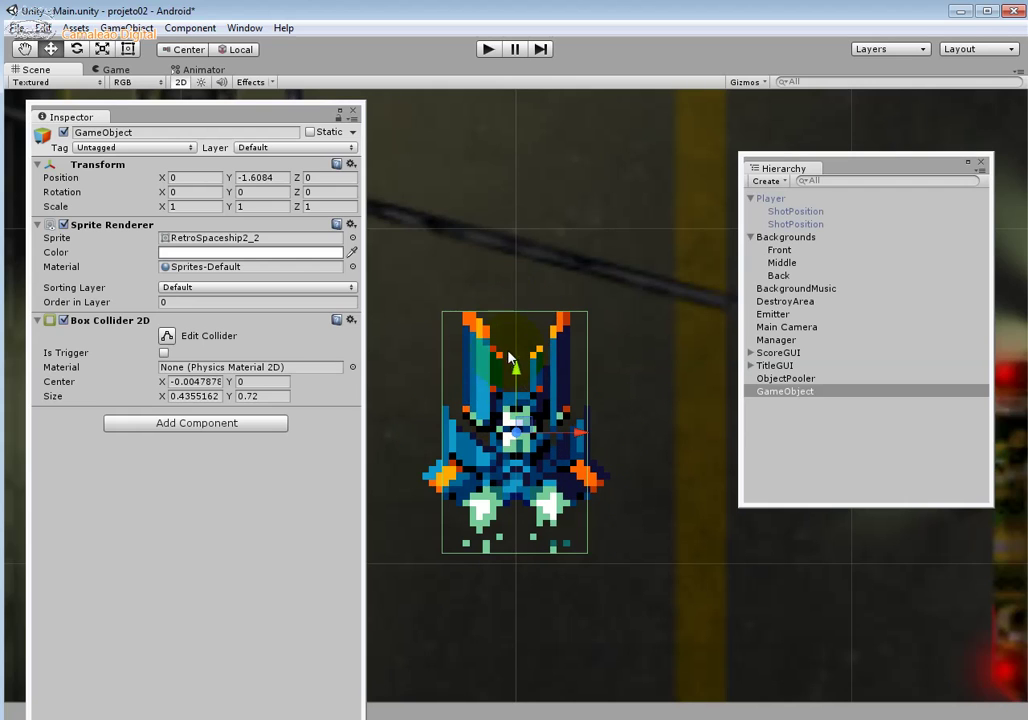
{"action": "left_click", "coordinate": [408, 270]}
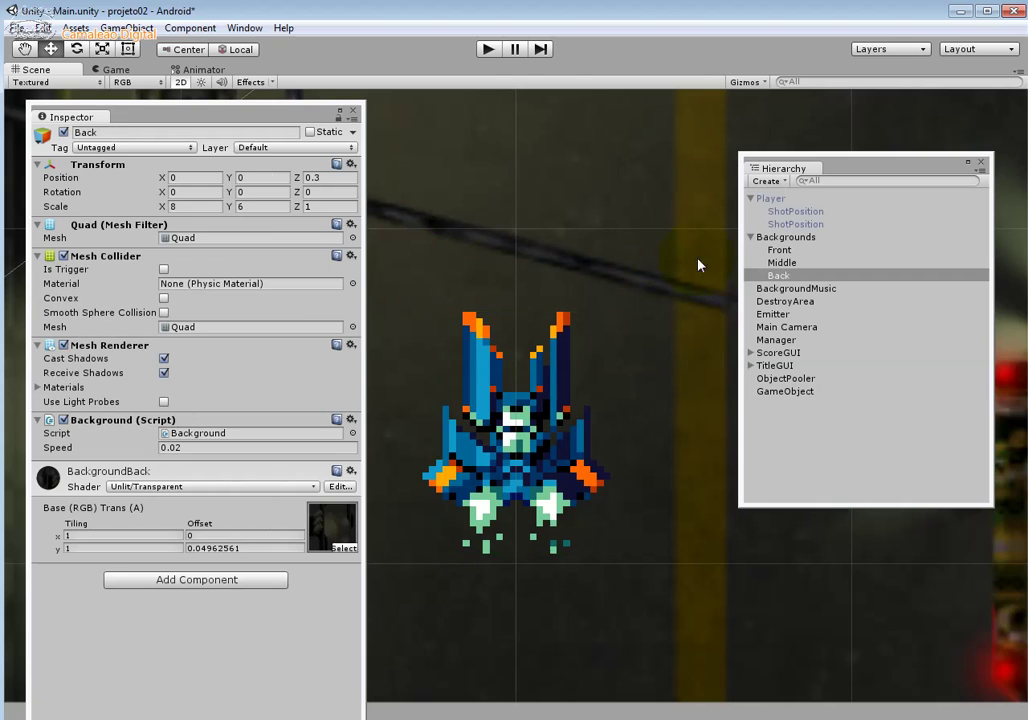
{"action": "left_click", "coordinate": [402, 314]}
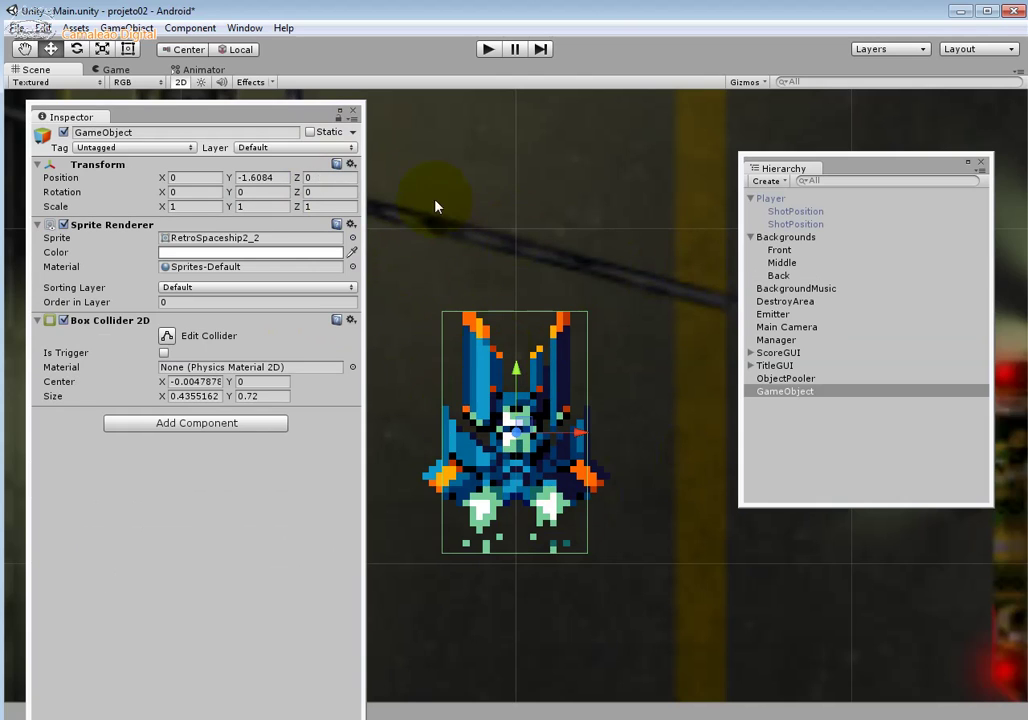
Step: Rename the spaceship object from GameObject to nave02
{"action": "left_click", "coordinate": [780, 410]}
{"action": "left_click", "coordinate": [780, 391]}
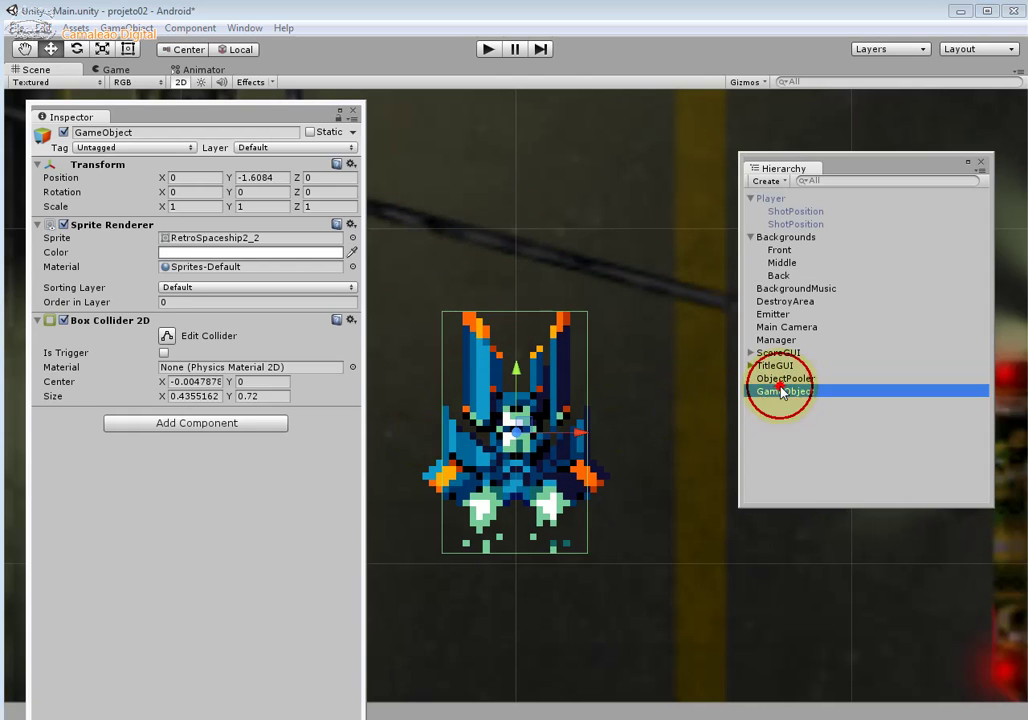
{"action": "left_click", "coordinate": [772, 392]}
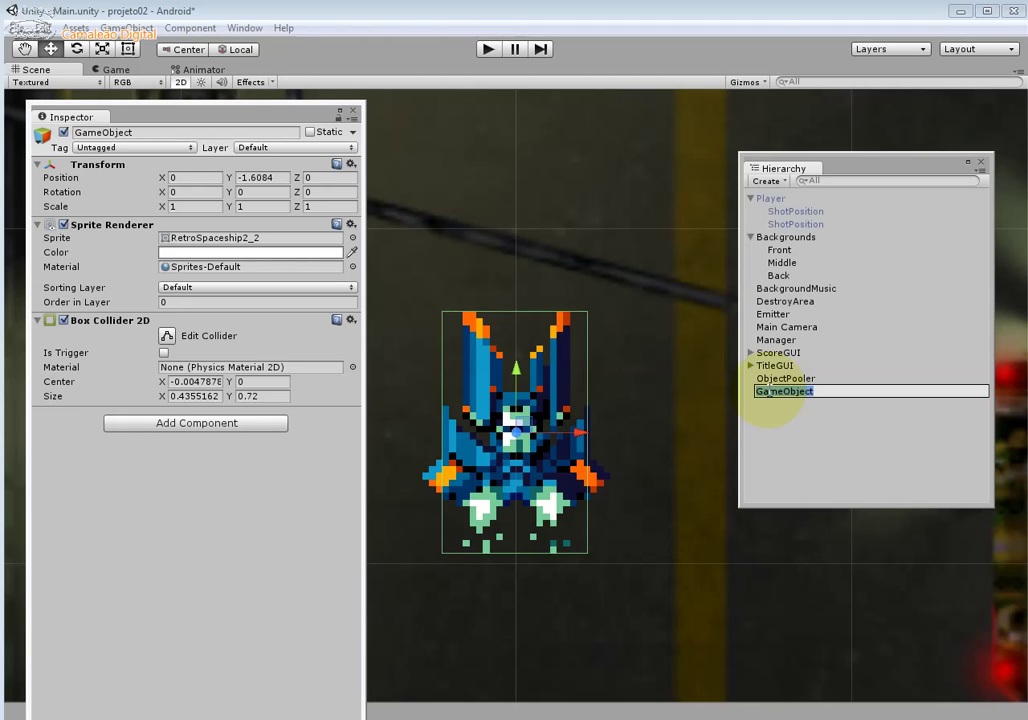
{"action": "type", "text": "nave02"}
{"action": "left_click", "coordinate": [769, 470]}
{"action": "left_click", "coordinate": [783, 400]}
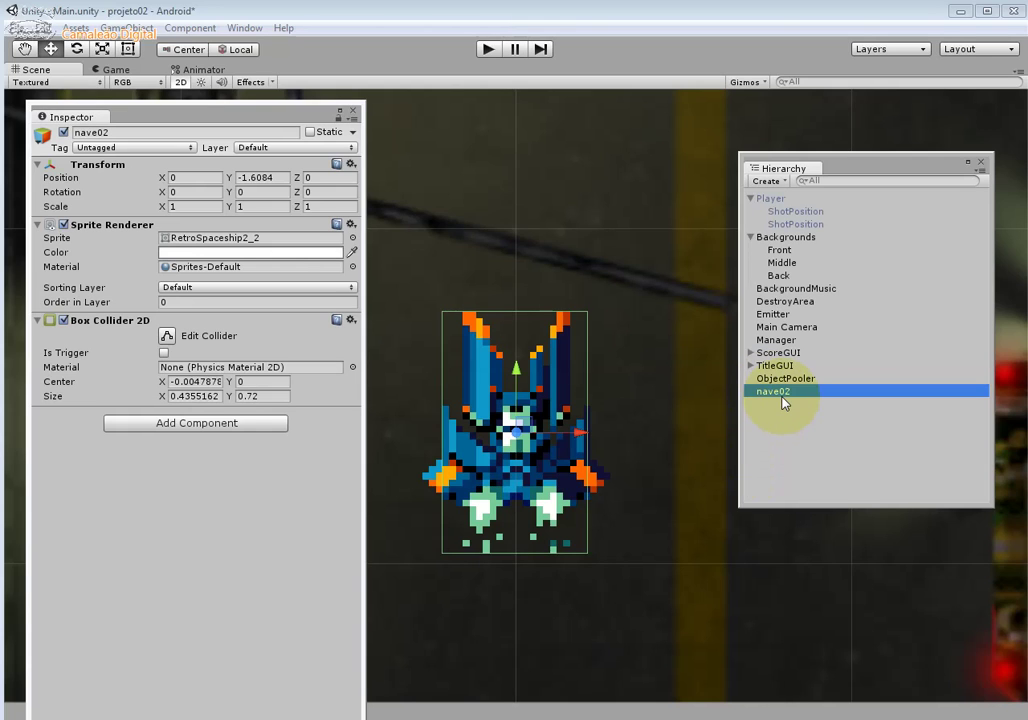
{"action": "left_click", "coordinate": [902, 181]}
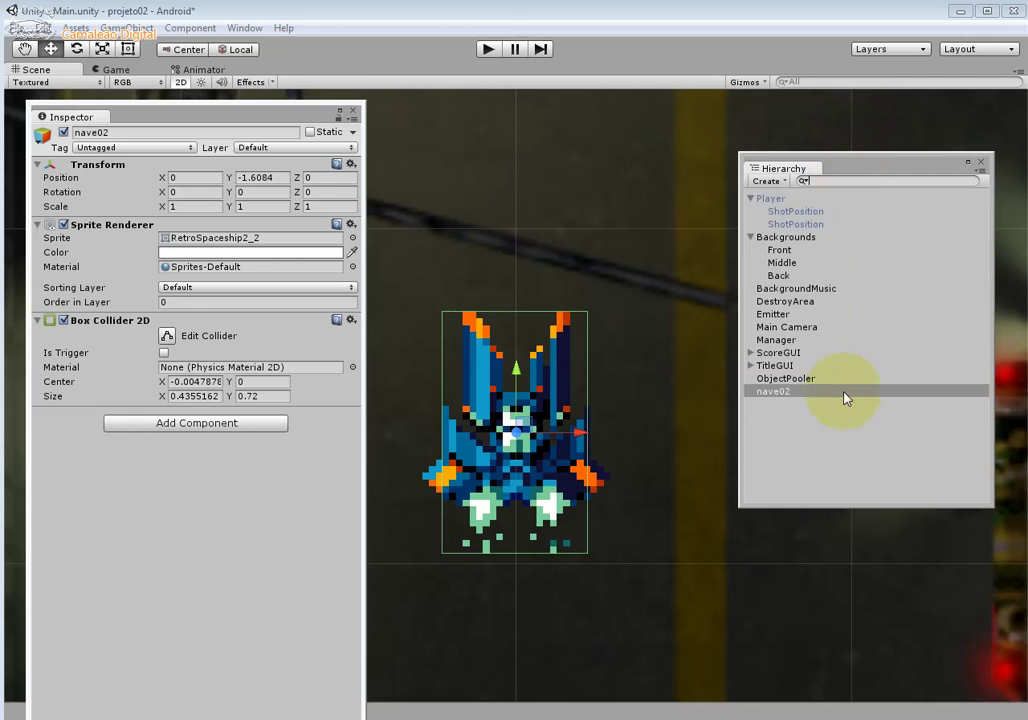
Step: Search the scene's object list for "nave", select nave02, and clear the search
{"action": "type", "text": "nave"}
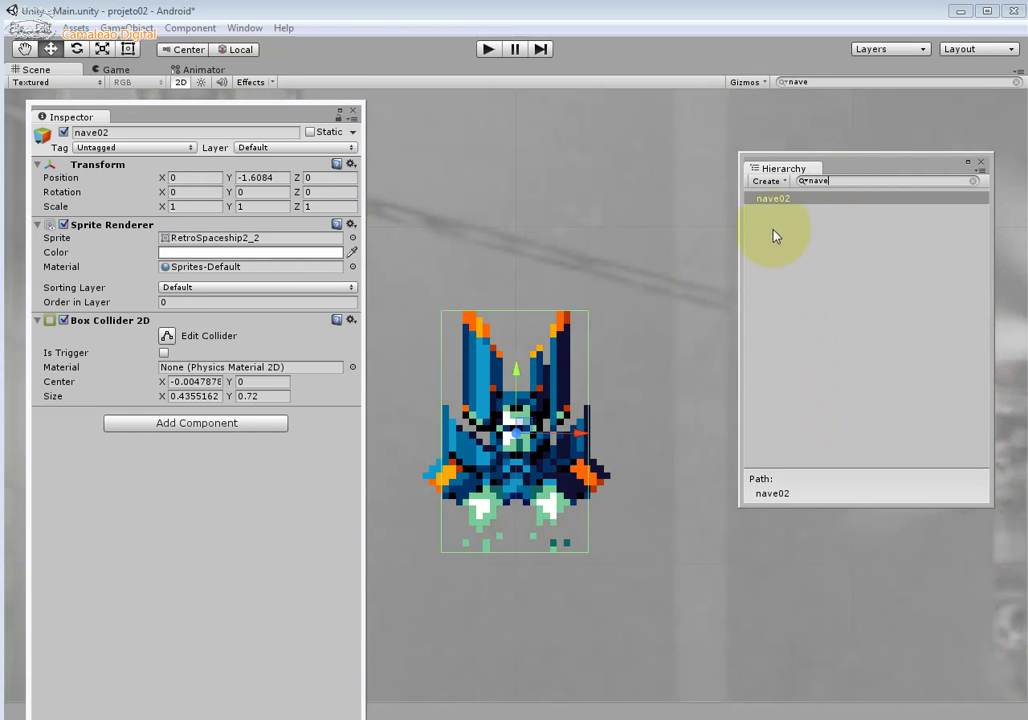
{"action": "left_click", "coordinate": [773, 199]}
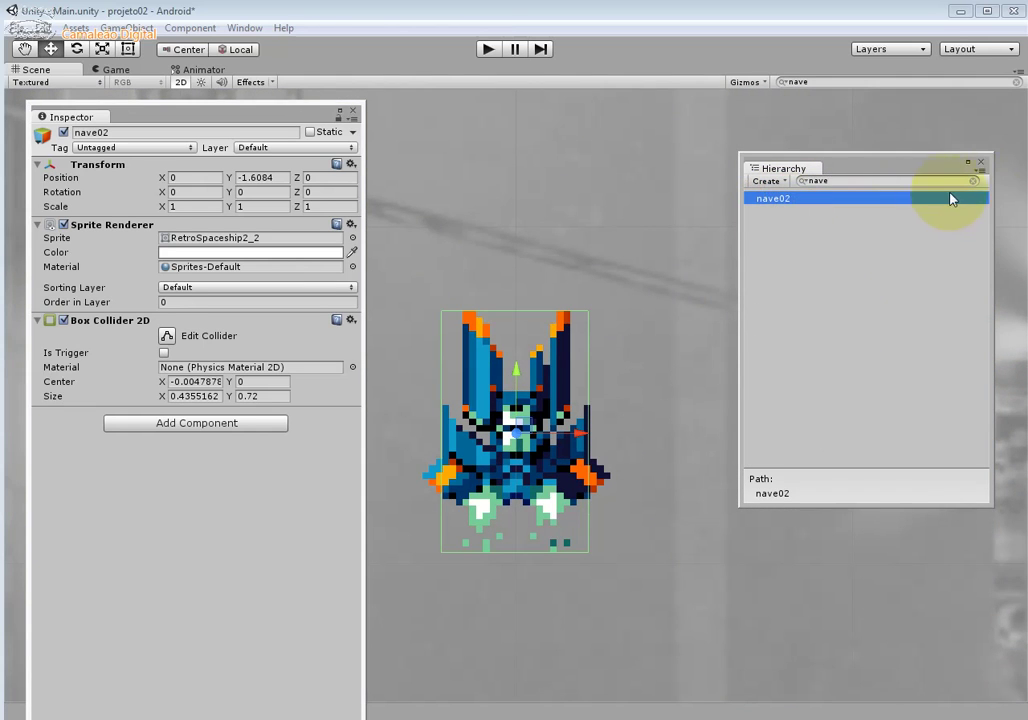
{"action": "left_click", "coordinate": [965, 181]}
{"action": "left_click", "coordinate": [973, 183]}
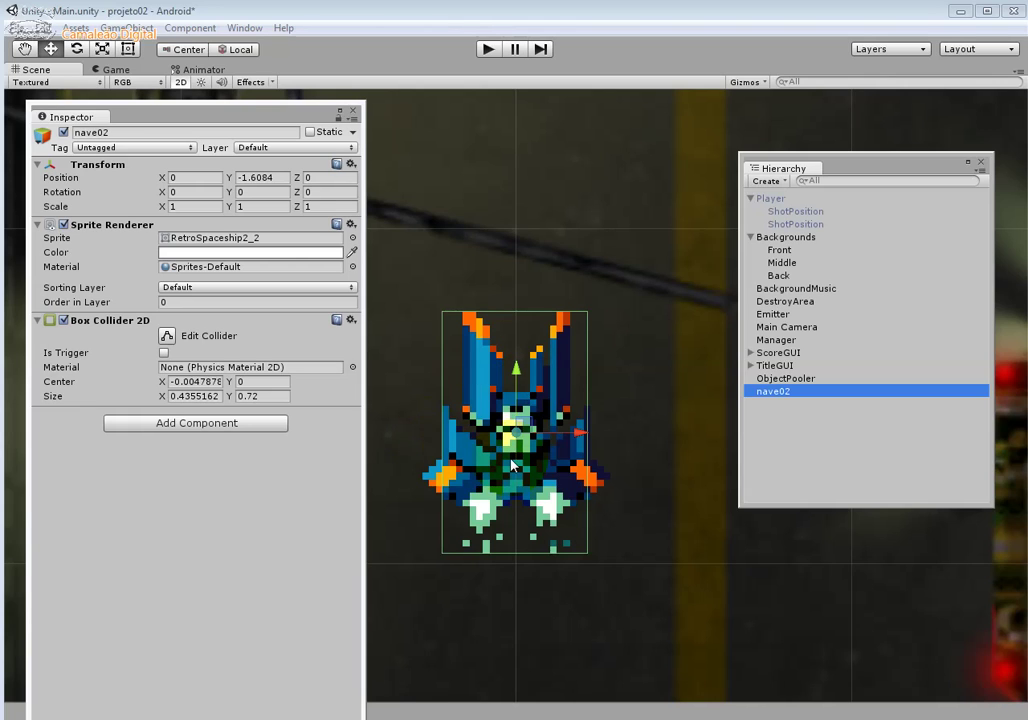
Step: Enlarge nave02's Box Collider 2D around the whole ship to about 0.57 wide and 0.73 high
{"action": "left_click", "coordinate": [167, 336]}
{"action": "left_click_drag", "start_coordinate": [590, 440], "coordinate": [611, 439]}
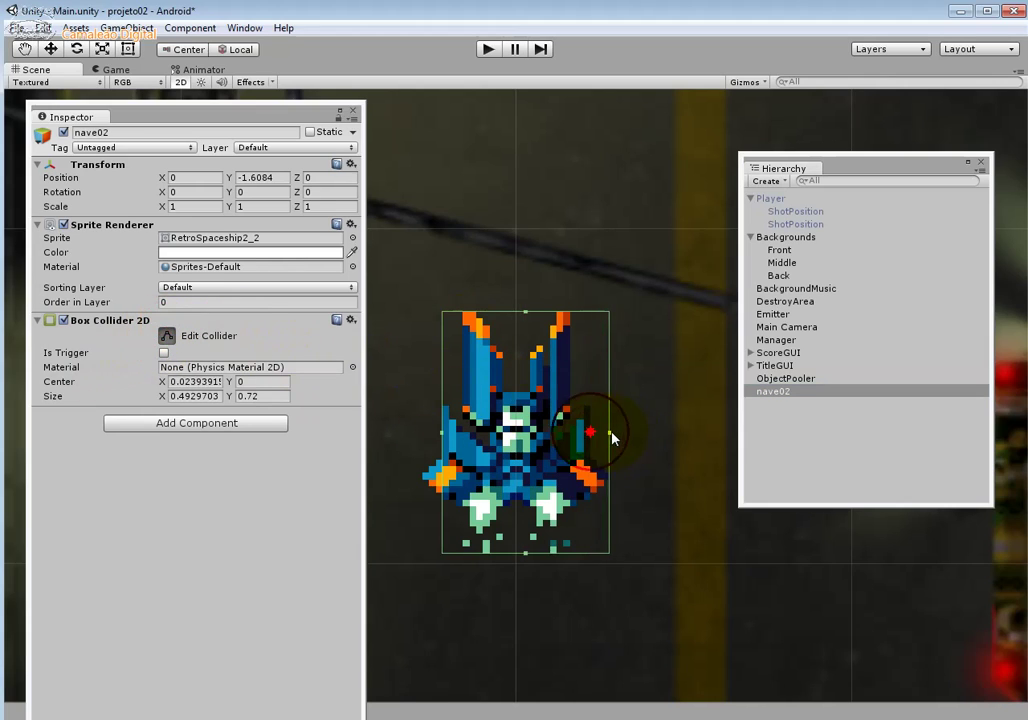
{"action": "left_click_drag", "start_coordinate": [442, 438], "coordinate": [420, 445]}
{"action": "left_click_drag", "start_coordinate": [518, 316], "coordinate": [517, 313]}
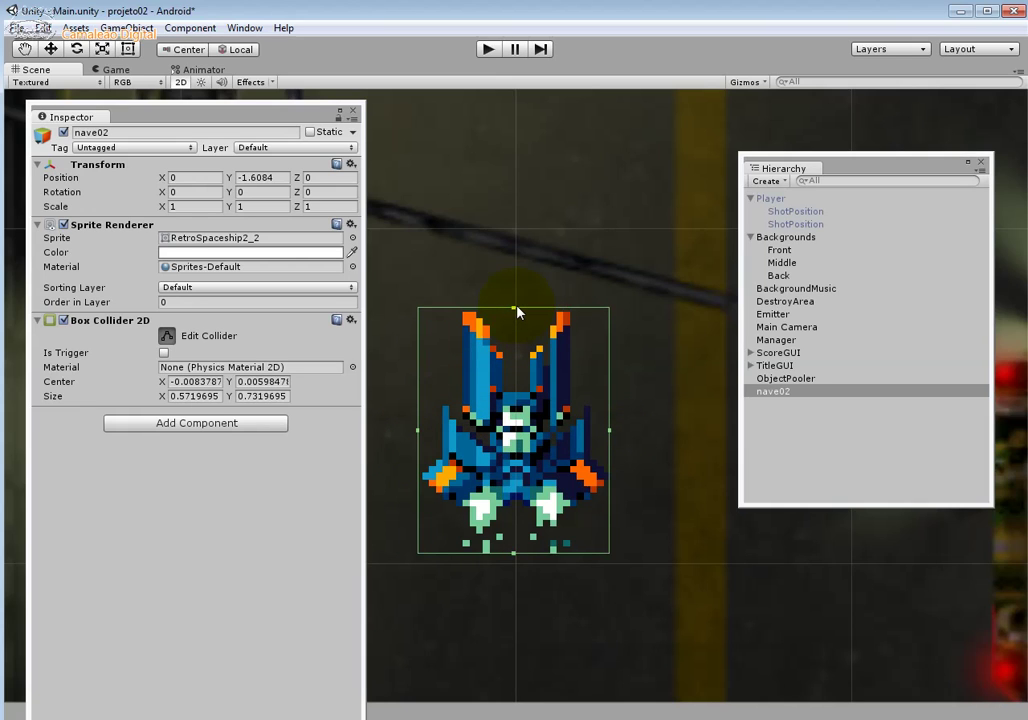
Step: Look at the physics material choices for nave02's Box Collider 2D and close them without assigning one
{"action": "left_click", "coordinate": [222, 424]}
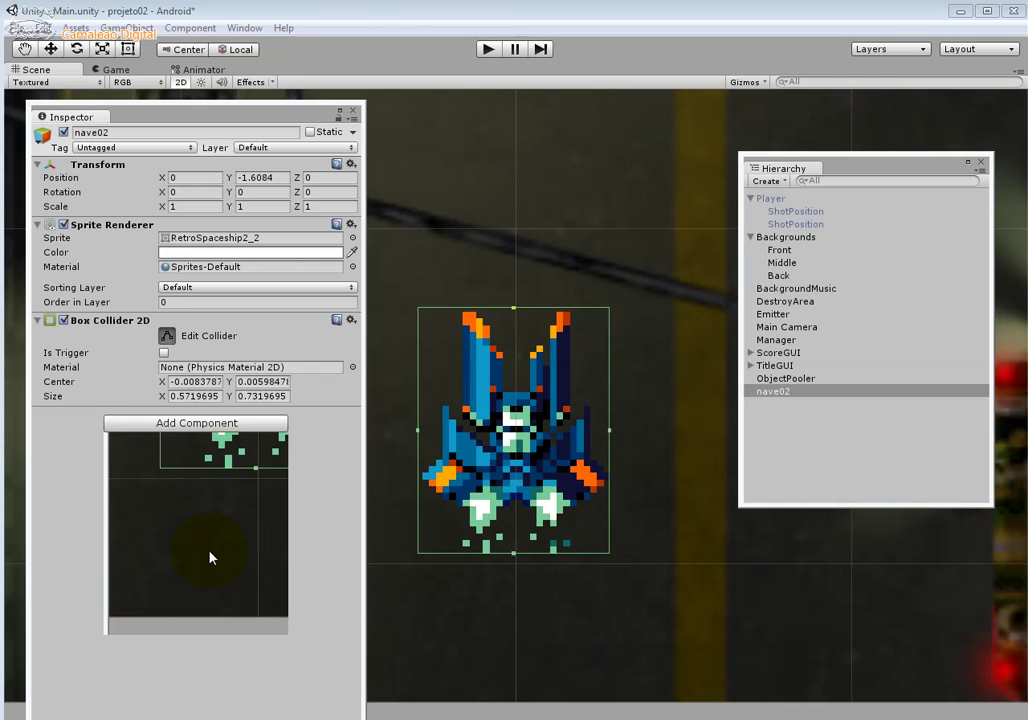
{"action": "left_click", "coordinate": [250, 367]}
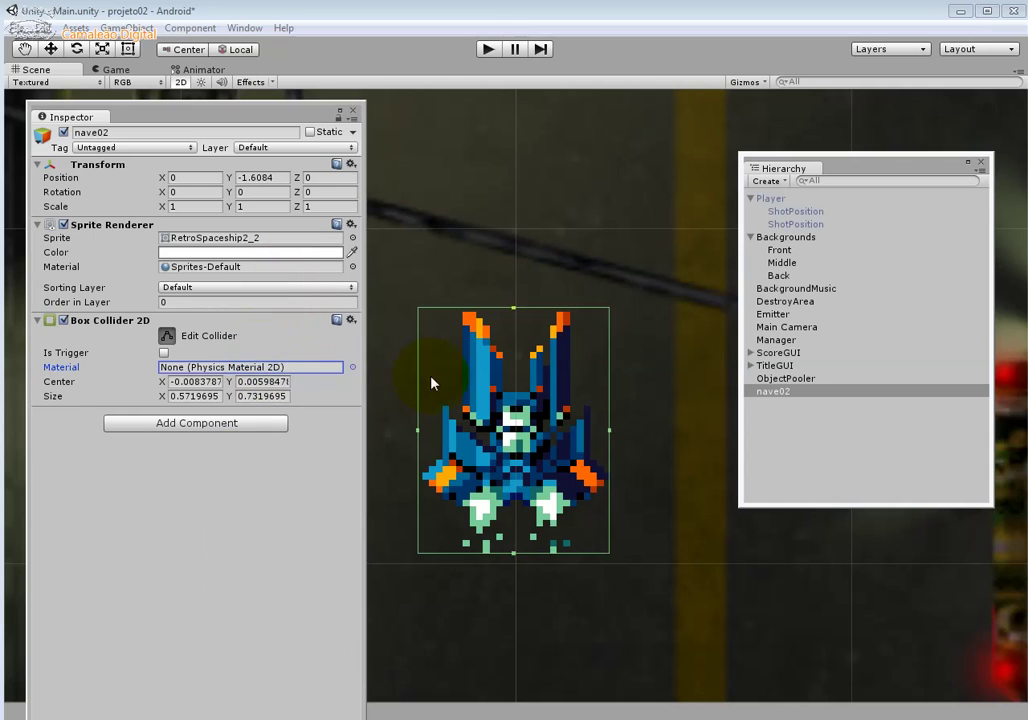
{"action": "left_click", "coordinate": [352, 367]}
{"action": "left_click", "coordinate": [982, 157]}
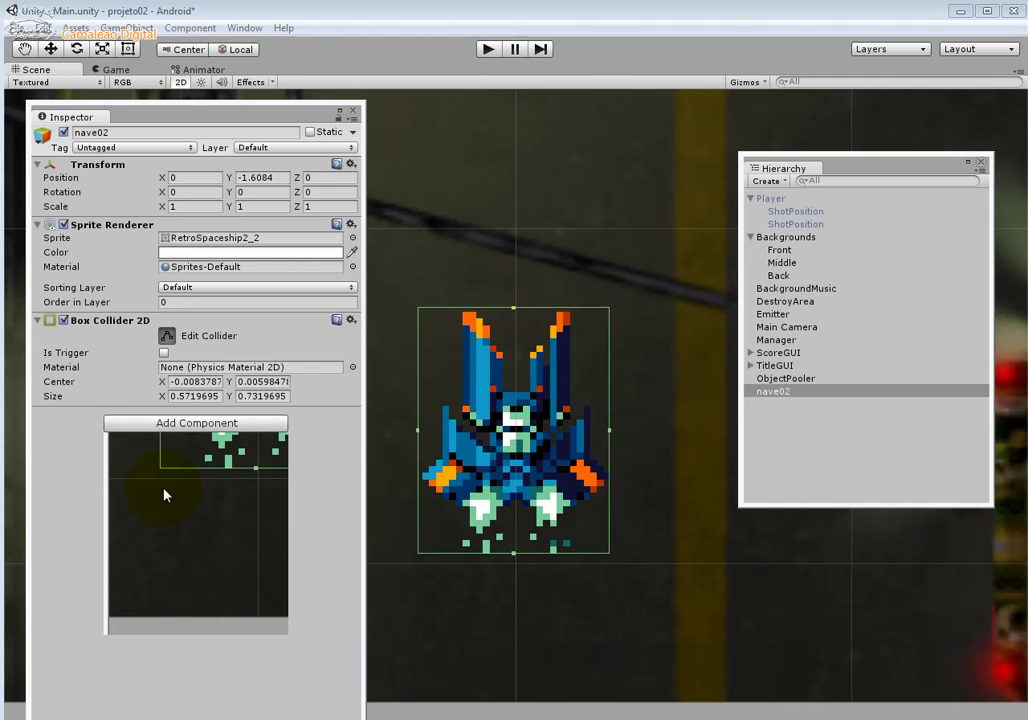
Step: Add a Rigidbody 2D component to nave02, expand it, and go over its mass, linear drag and angular drag
{"action": "left_click", "coordinate": [165, 494]}
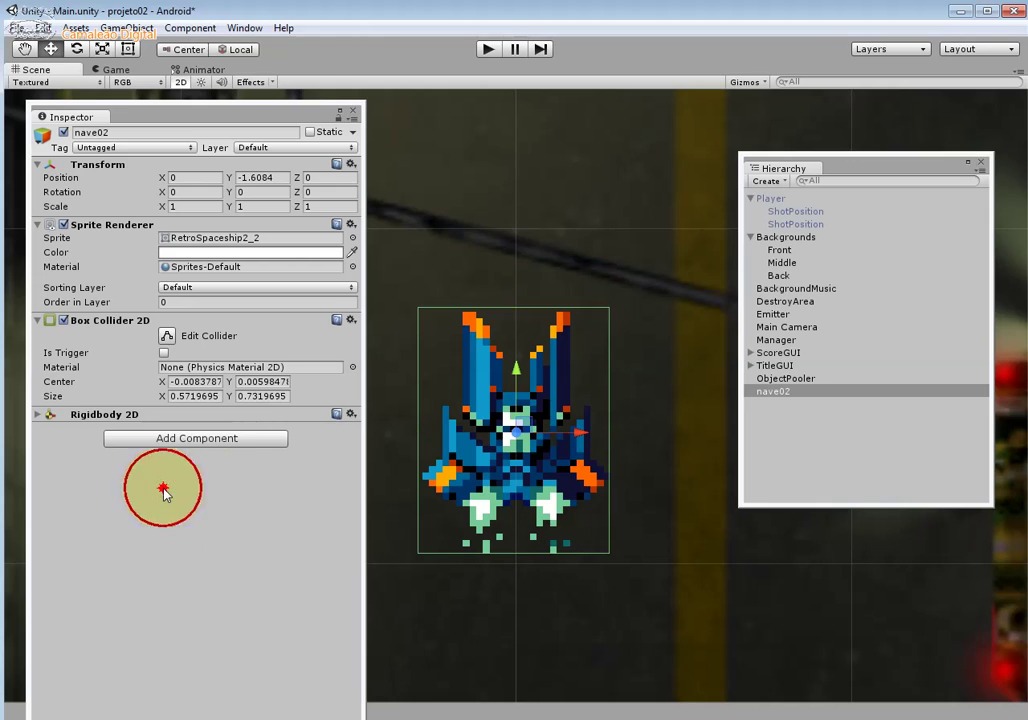
{"action": "left_click", "coordinate": [40, 415]}
{"action": "left_click", "coordinate": [207, 427]}
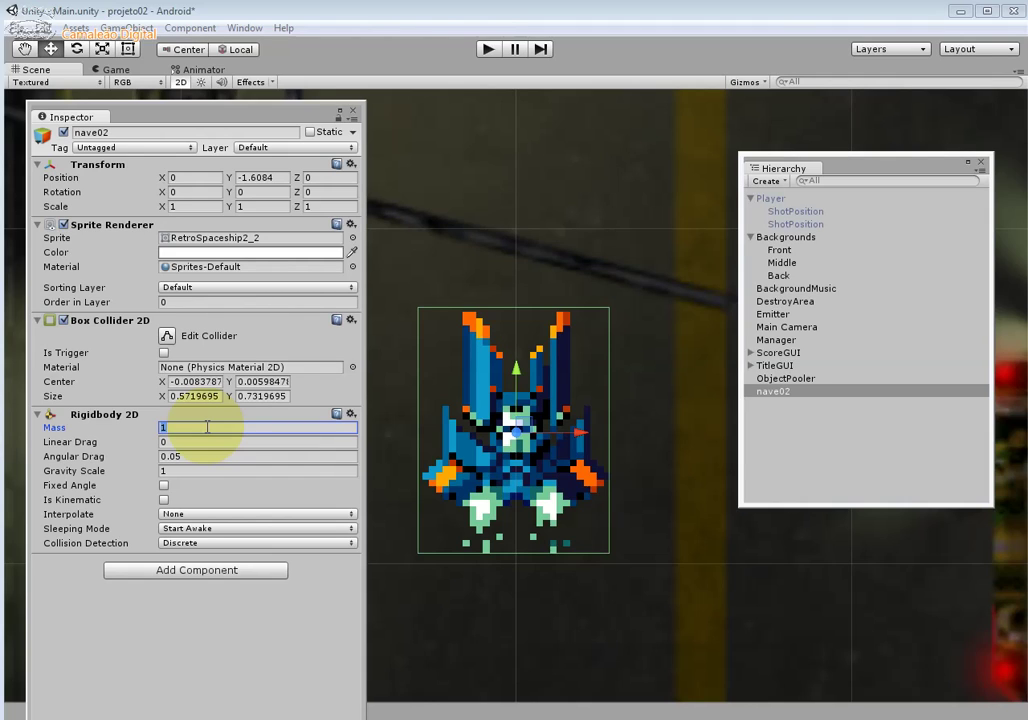
{"action": "left_click", "coordinate": [172, 444]}
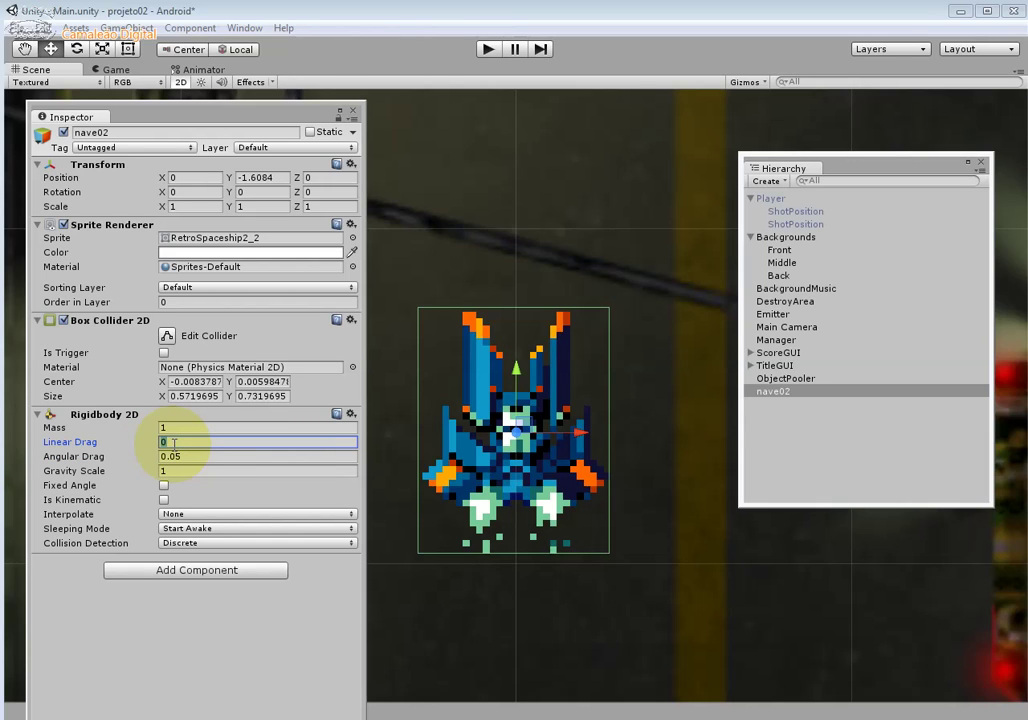
{"action": "left_click", "coordinate": [170, 456]}
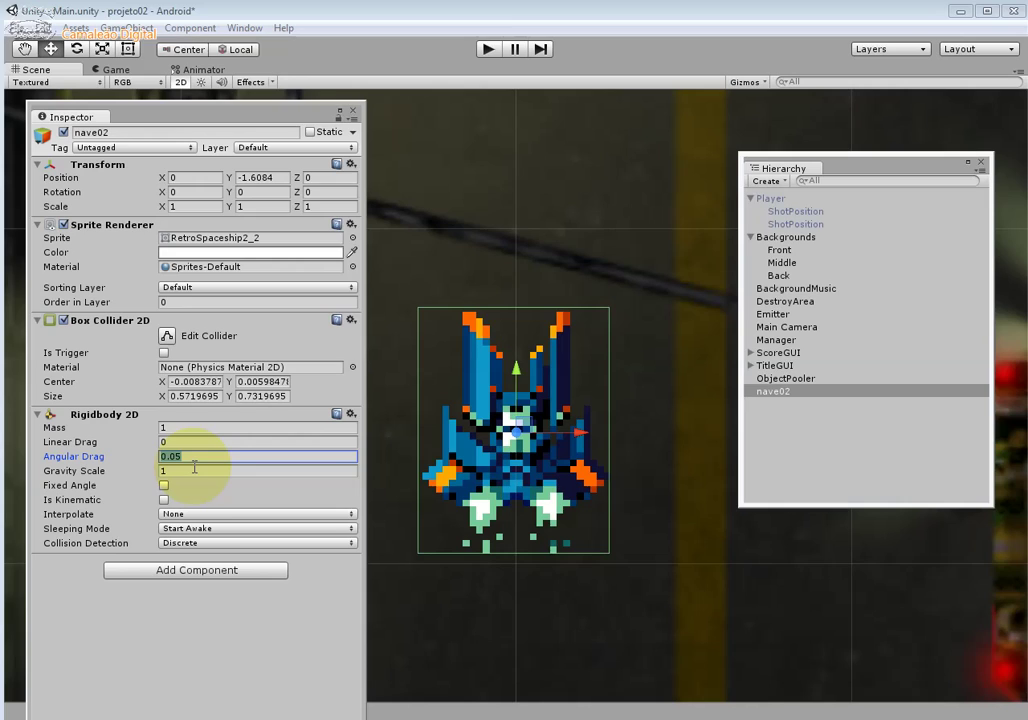
Step: Set the Gravity Scale of nave02's Rigidbody 2D to 0.5
{"action": "left_click", "coordinate": [165, 471]}
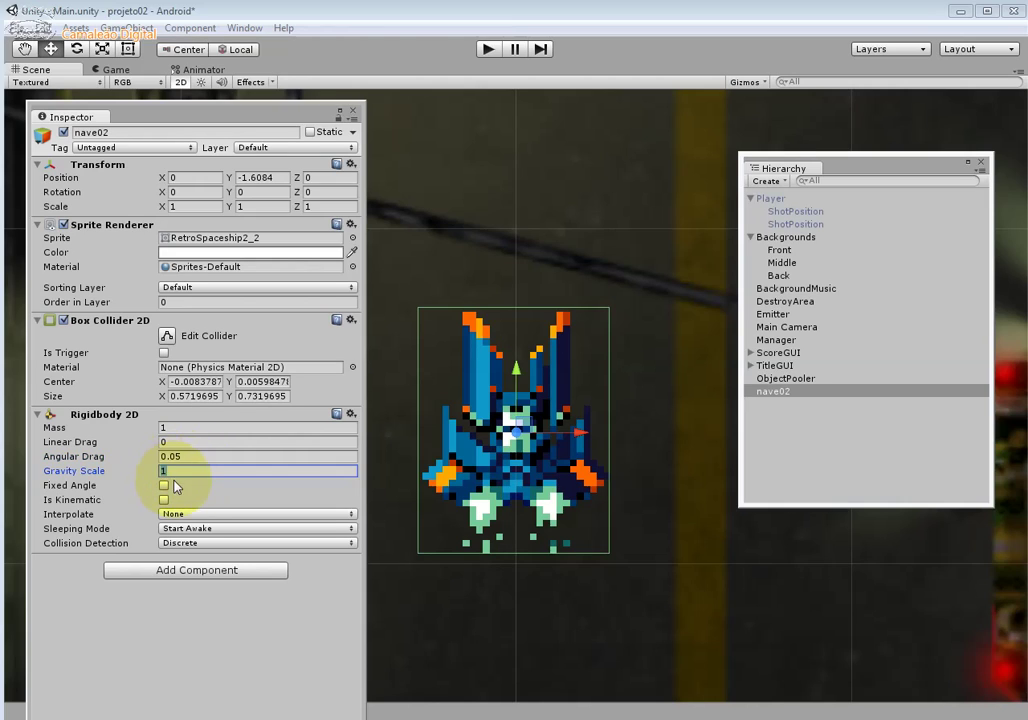
{"action": "mouse_move", "coordinate": [161, 475]}
{"action": "left_mouse_down"}
{"action": "mouse_move", "coordinate": [206, 477]}
{"action": "mouse_move", "coordinate": [150, 474]}
{"action": "mouse_move", "coordinate": [164, 487]}
{"action": "left_mouse_up"}
{"action": "left_click", "coordinate": [176, 472]}
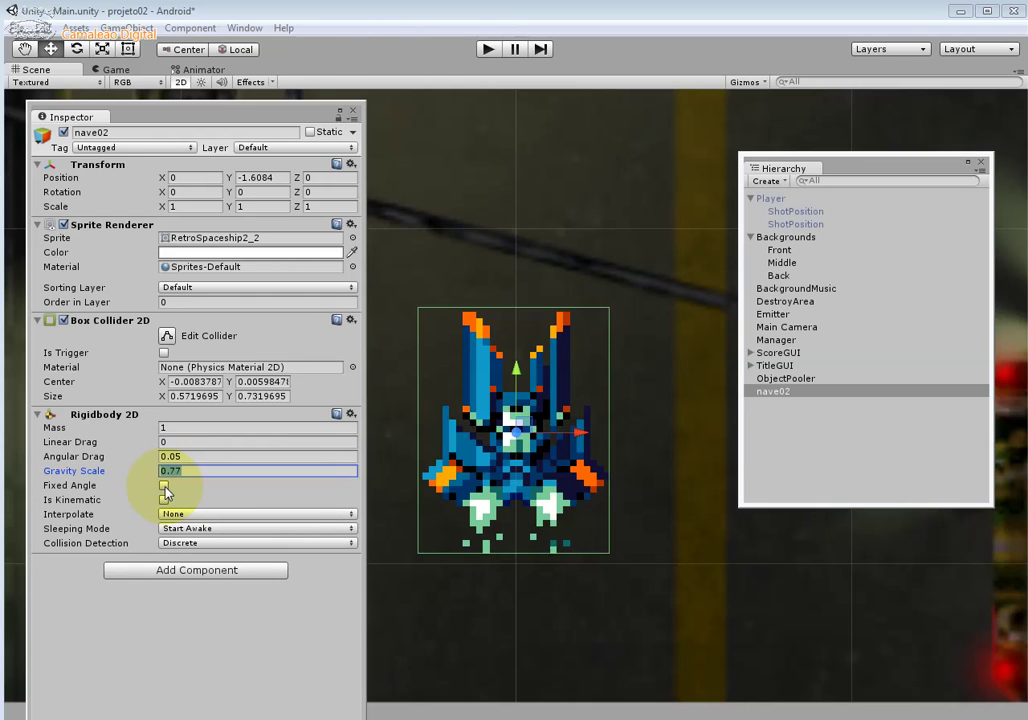
{"action": "type", "text": "1"}
{"action": "key", "text": "BackSpace"}
{"action": "type", "text": "0.5"}
Step: Switch the Rigidbody 2D's Fixed Angle and Is Kinematic options on and back off
{"action": "left_click", "coordinate": [164, 486]}
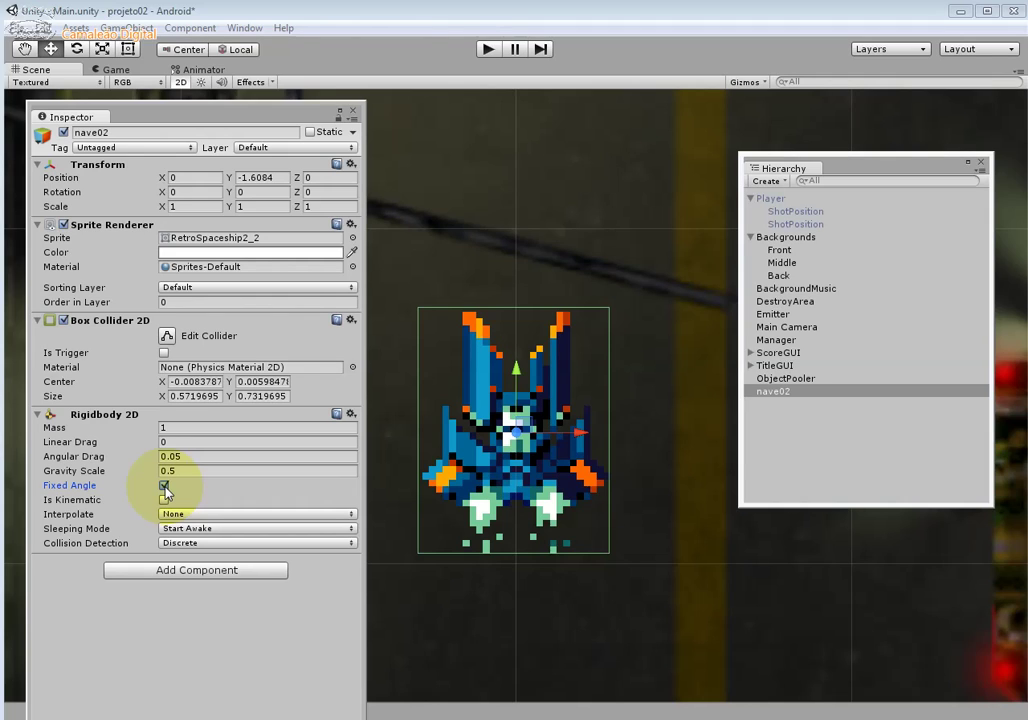
{"action": "left_click", "coordinate": [165, 487]}
{"action": "left_click", "coordinate": [166, 500]}
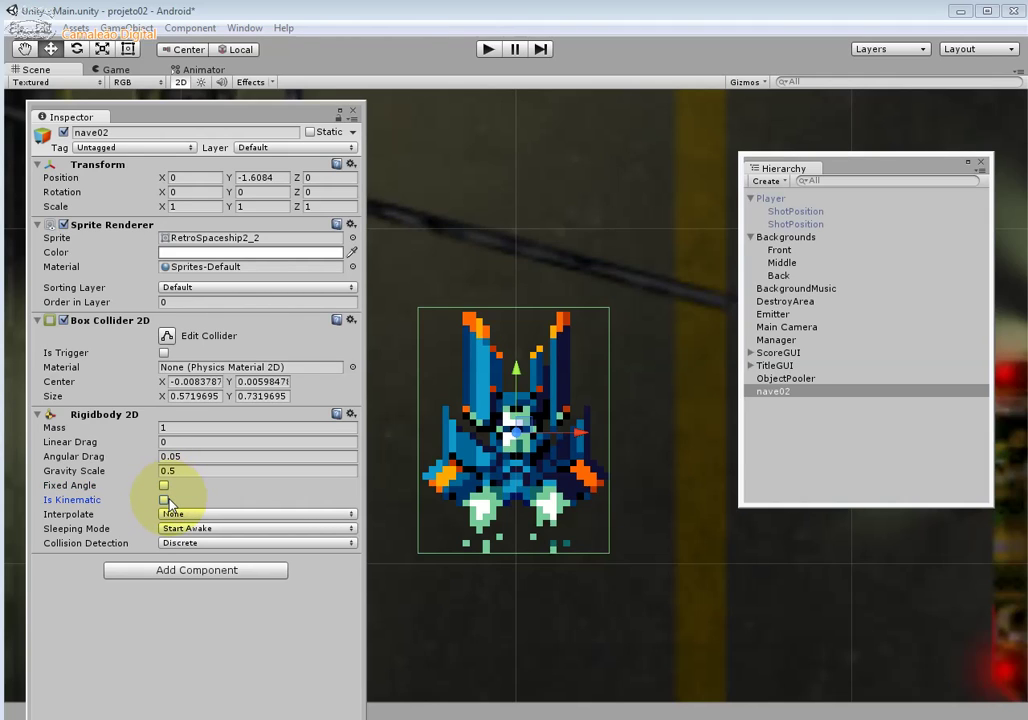
{"action": "left_click", "coordinate": [165, 500]}
Step: Examine the Rigidbody 2D's available options for Interpolate, Sleeping Mode and Collision Detection
{"action": "left_click", "coordinate": [178, 514]}
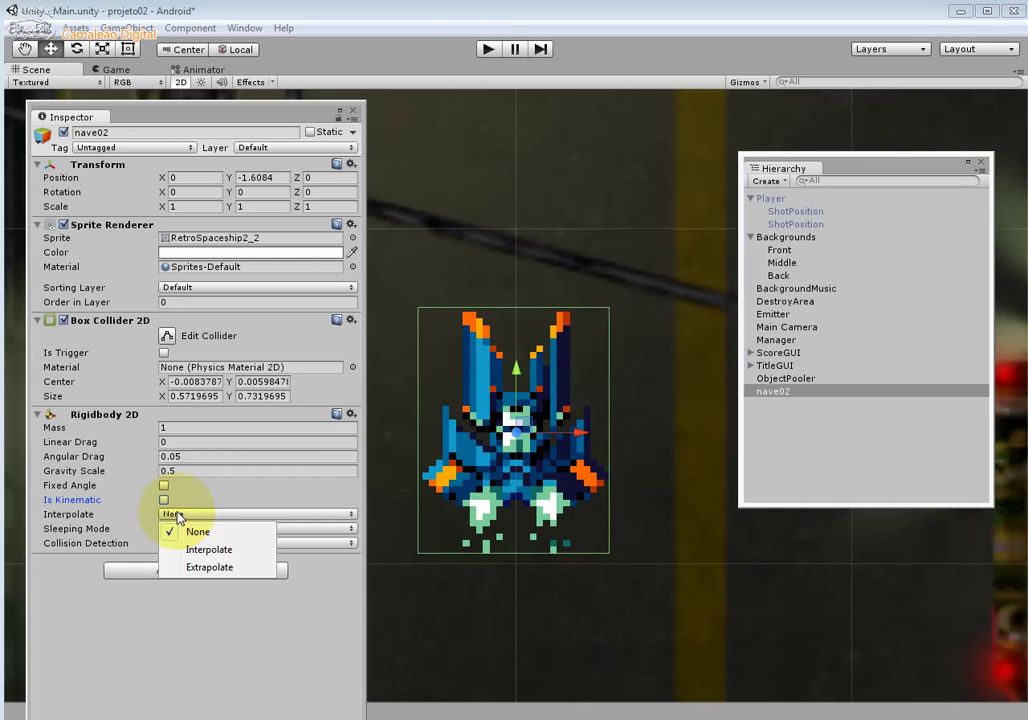
{"action": "left_click", "coordinate": [231, 580]}
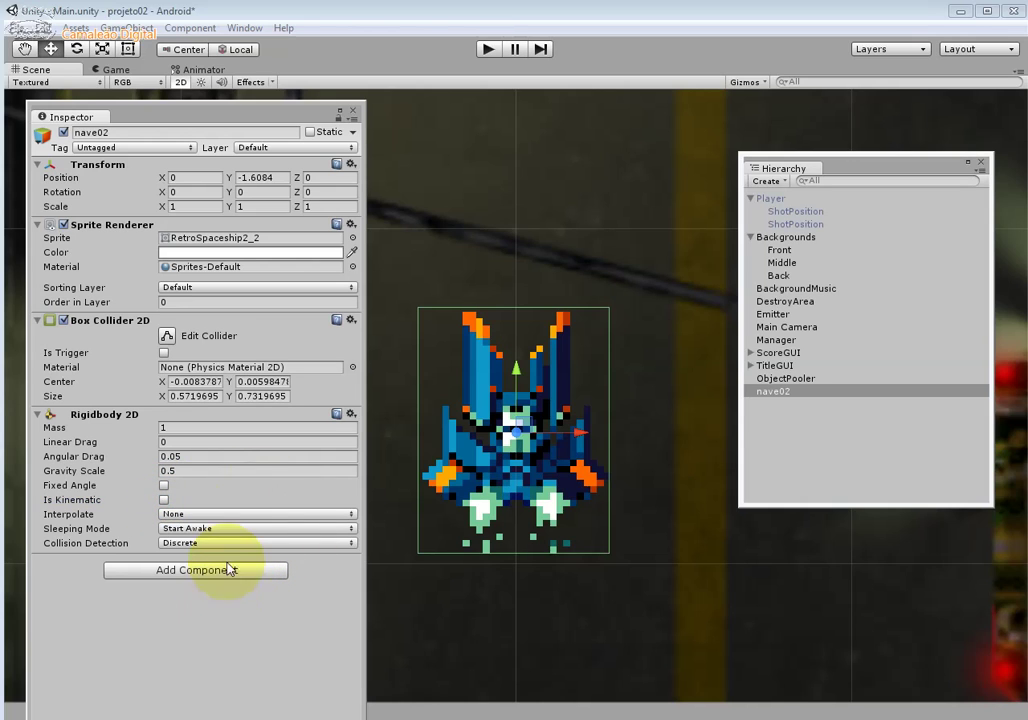
{"action": "left_click", "coordinate": [225, 529]}
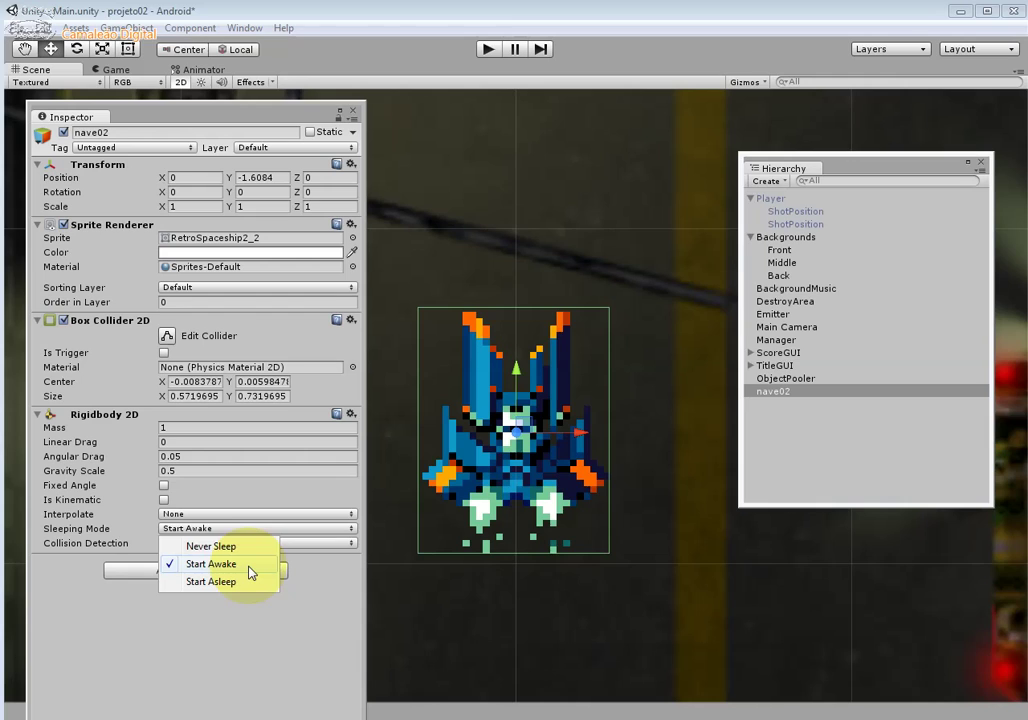
{"action": "left_click", "coordinate": [252, 618]}
{"action": "left_click", "coordinate": [227, 543]}
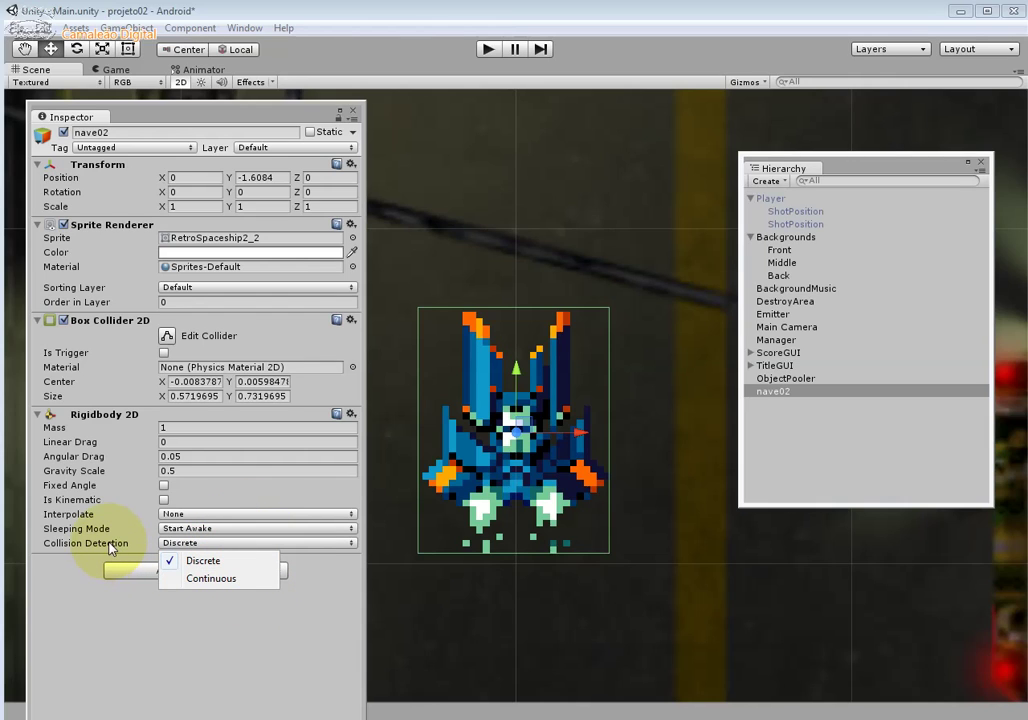
Step: Review the Mass, Linear Drag, Angular Drag and Gravity Scale values of nave02's Rigidbody 2D
{"action": "left_click", "coordinate": [192, 427]}
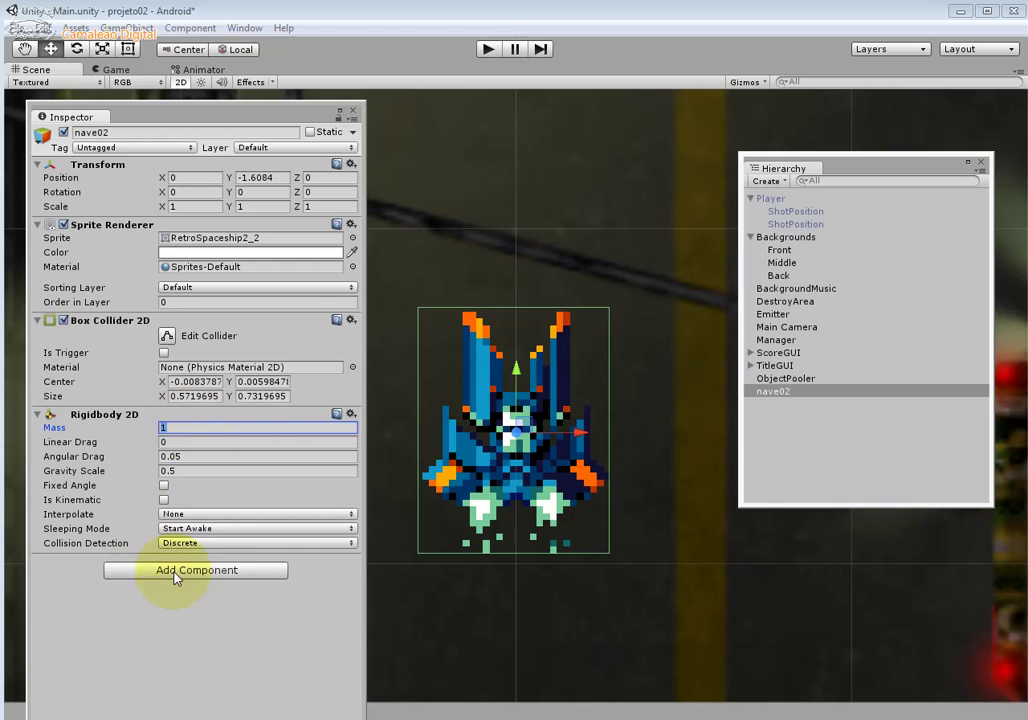
{"action": "left_click", "coordinate": [185, 458]}
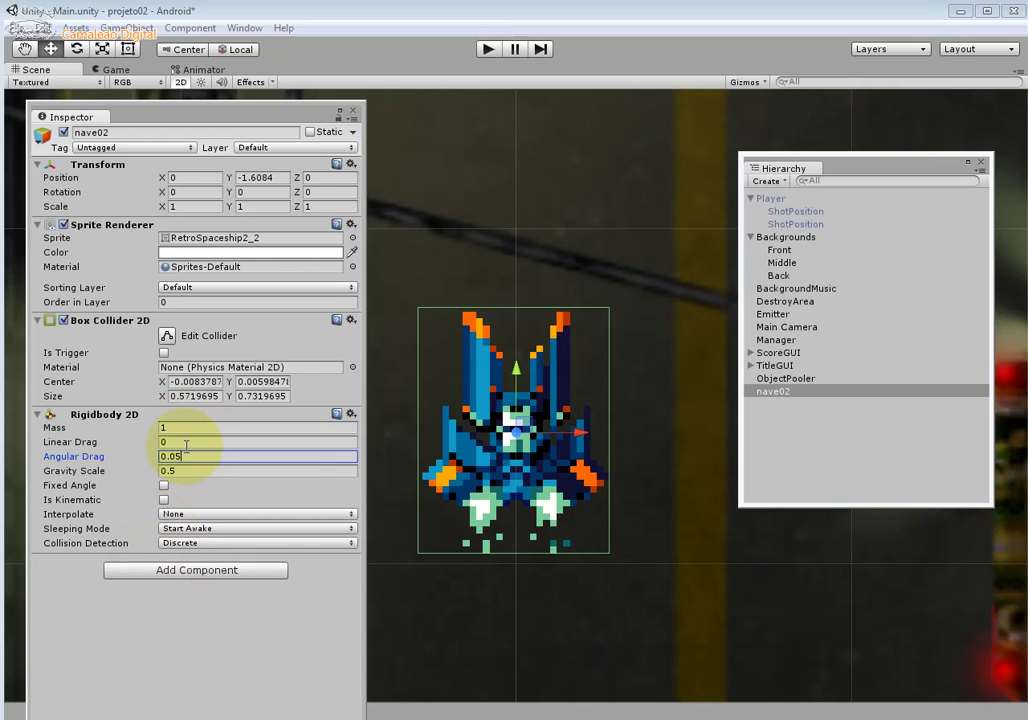
{"action": "left_click", "coordinate": [178, 442]}
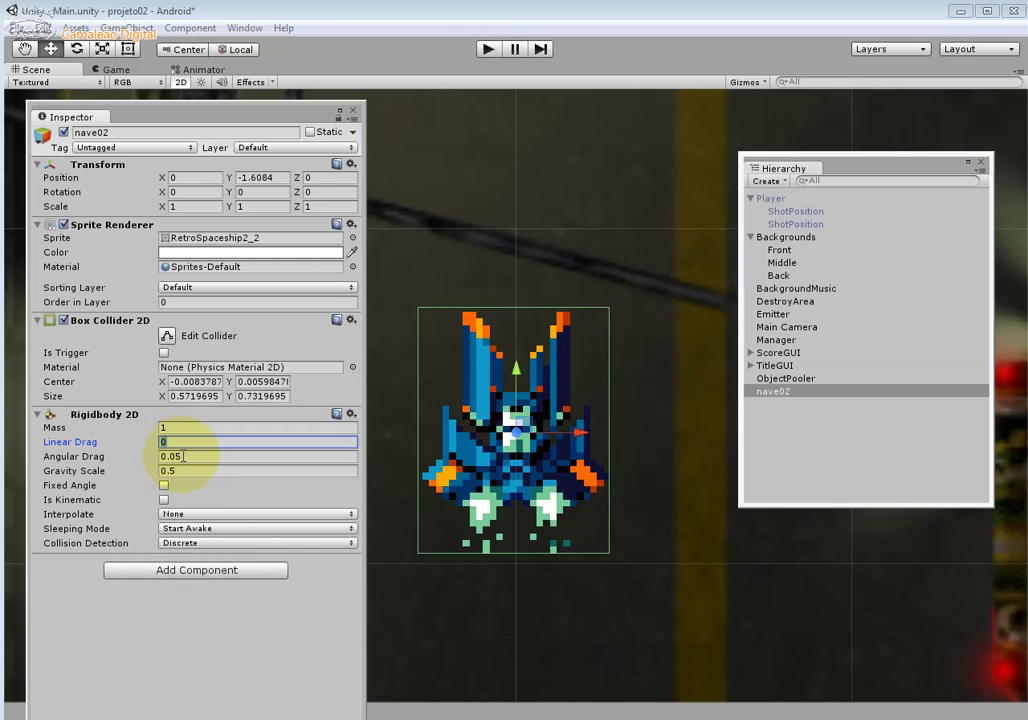
{"action": "left_click", "coordinate": [162, 456]}
{"action": "left_click", "coordinate": [174, 443]}
{"action": "left_click", "coordinate": [182, 457]}
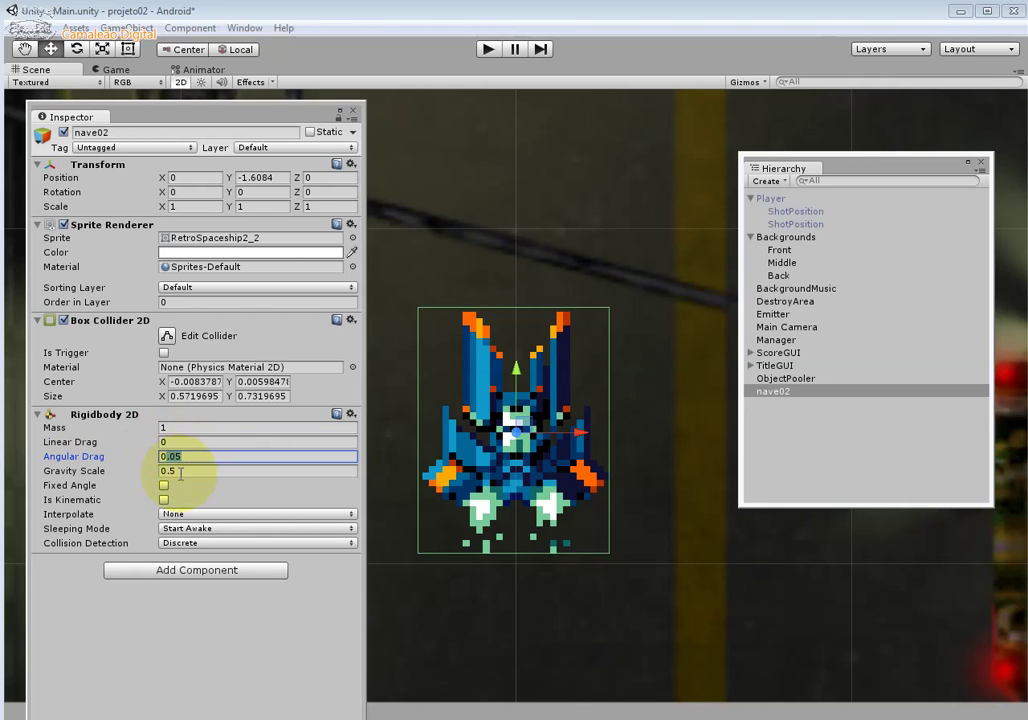
{"action": "left_click", "coordinate": [165, 471]}
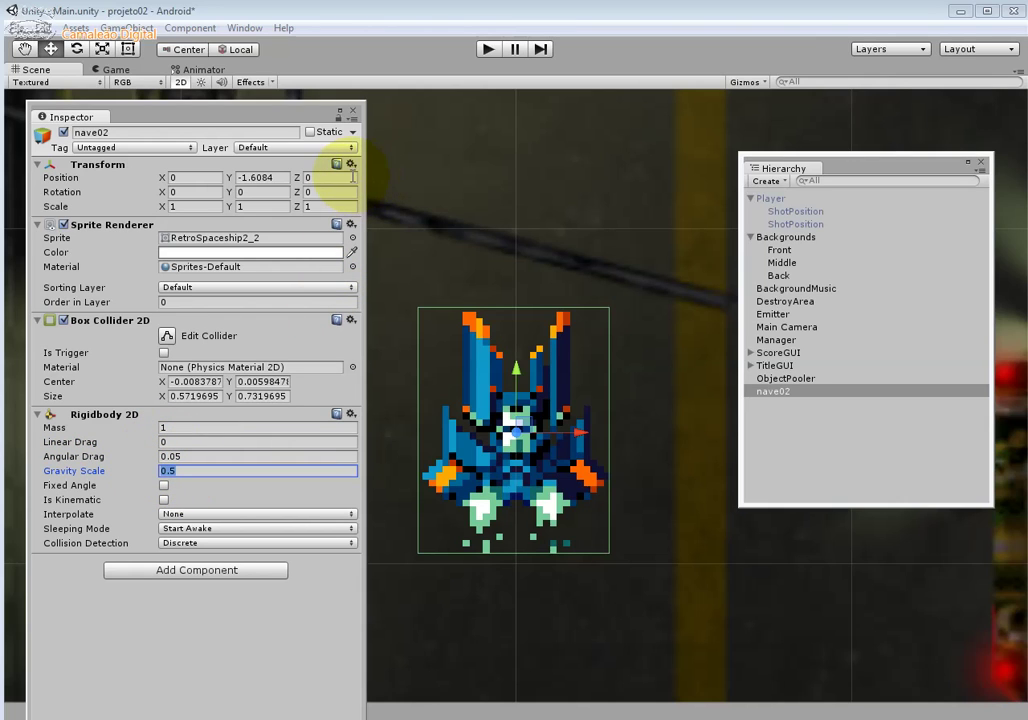
Step: Close the Inspector and delete the nave02 spaceship from the scene
{"action": "left_click", "coordinate": [352, 111]}
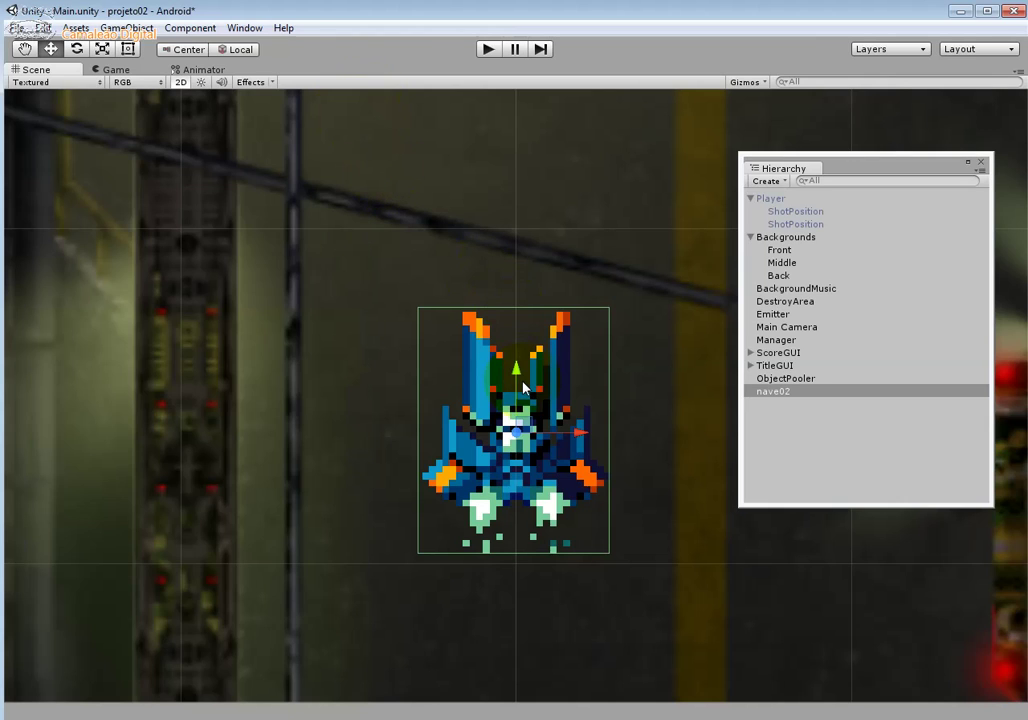
{"action": "key", "text": "Delete"}
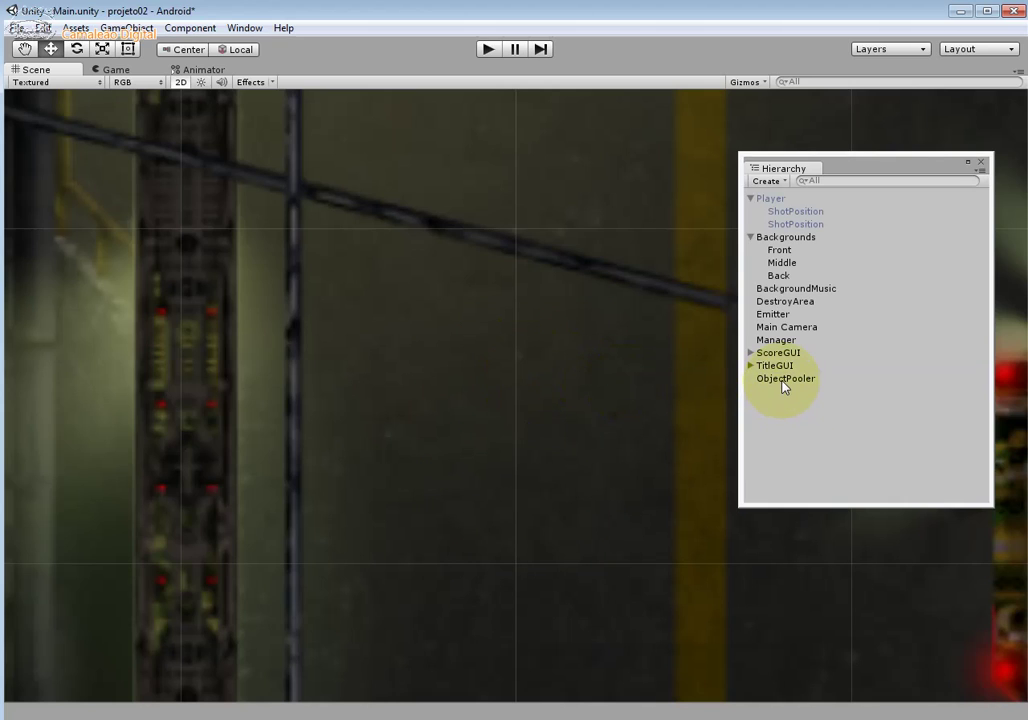
Step: Select the Player object and reopen the Inspector to show its components
{"action": "left_click", "coordinate": [805, 200]}
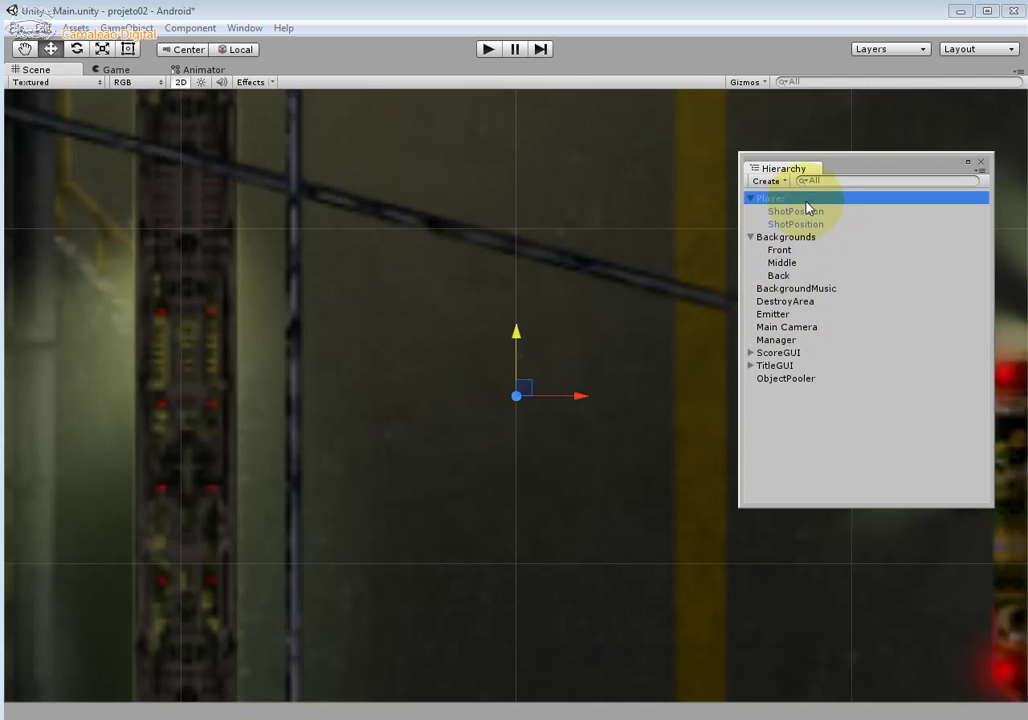
{"action": "left_click", "coordinate": [244, 28]}
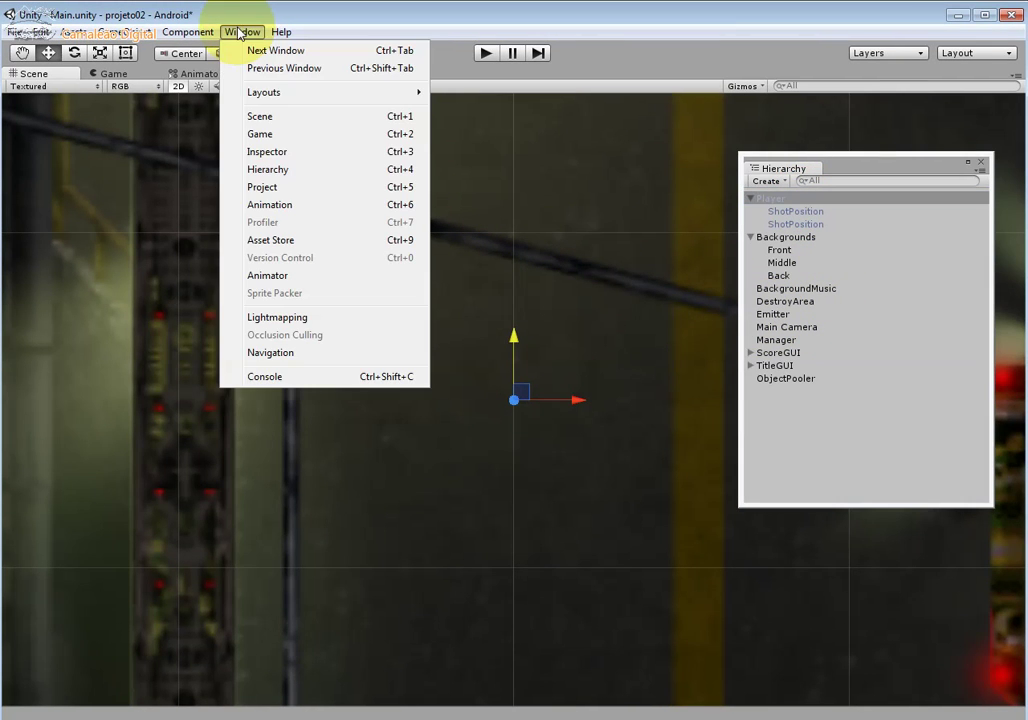
{"action": "left_click", "coordinate": [289, 153]}
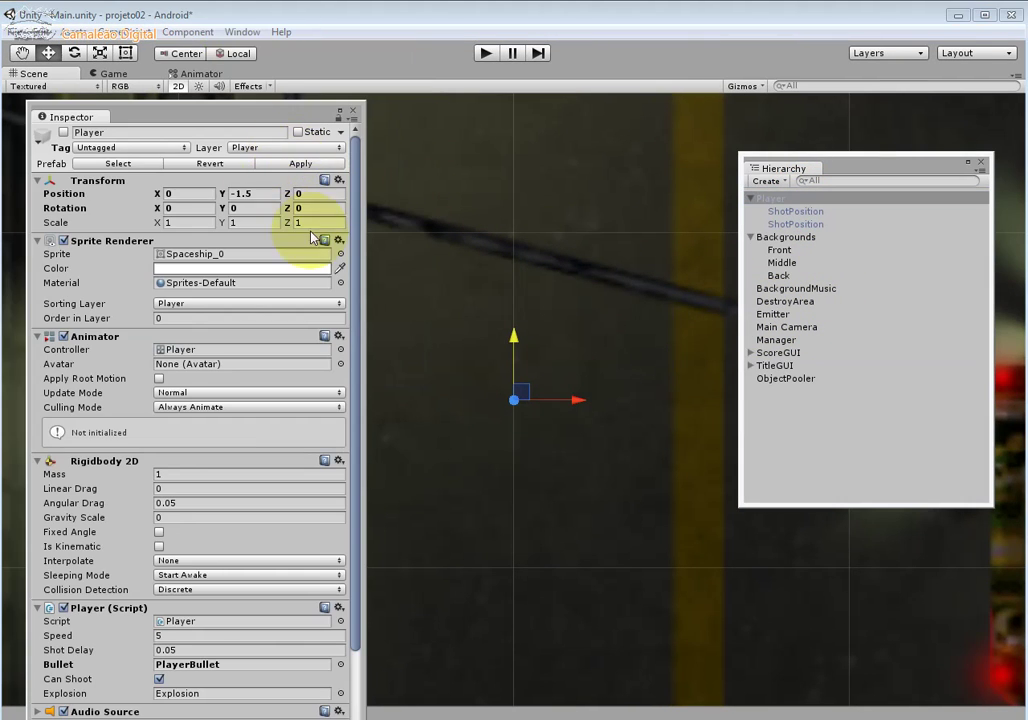
Step: Examine the mass and angular drag of the Player's Rigidbody 2D and the Speed setting of its Player script
{"action": "left_click_drag", "start_coordinate": [352, 245], "coordinate": [350, 342]}
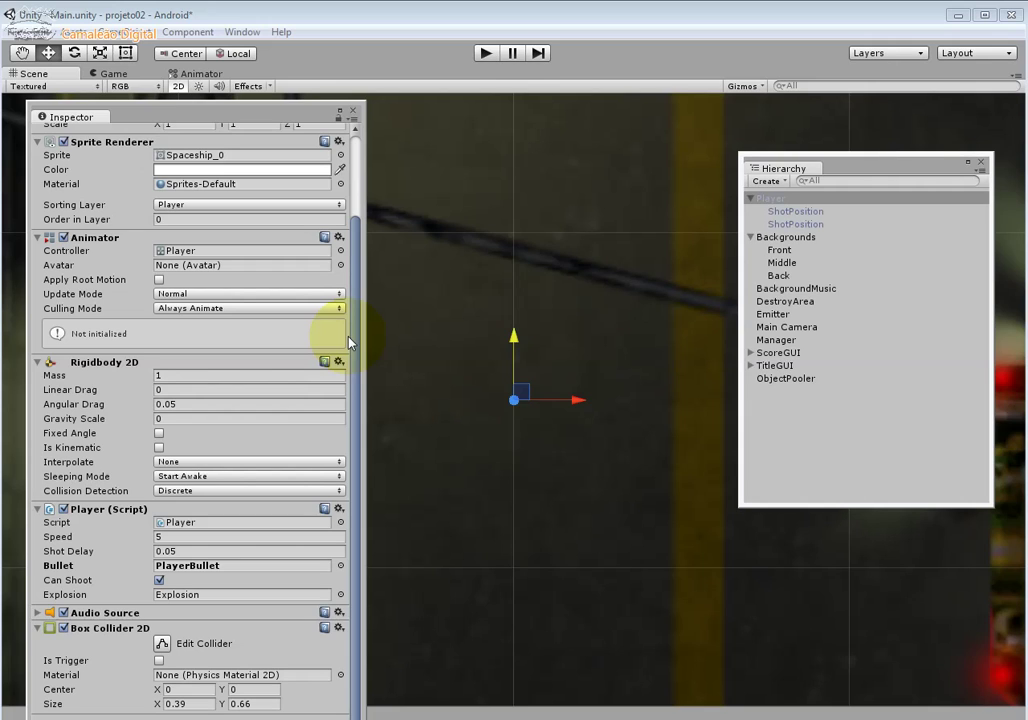
{"action": "left_click", "coordinate": [182, 375]}
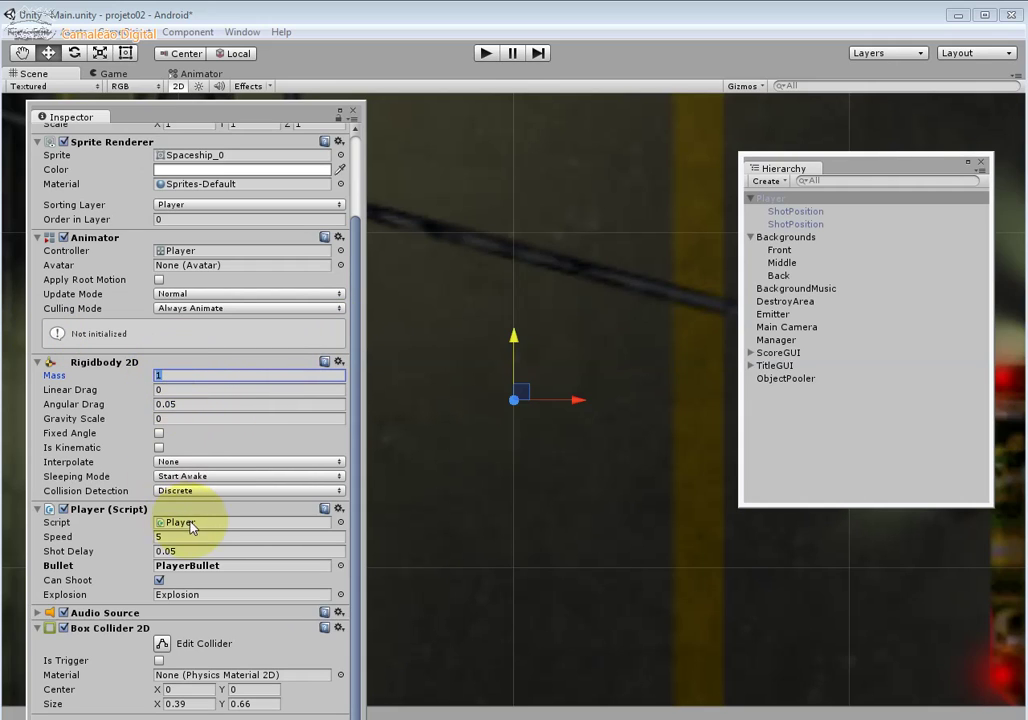
{"action": "left_click", "coordinate": [183, 378]}
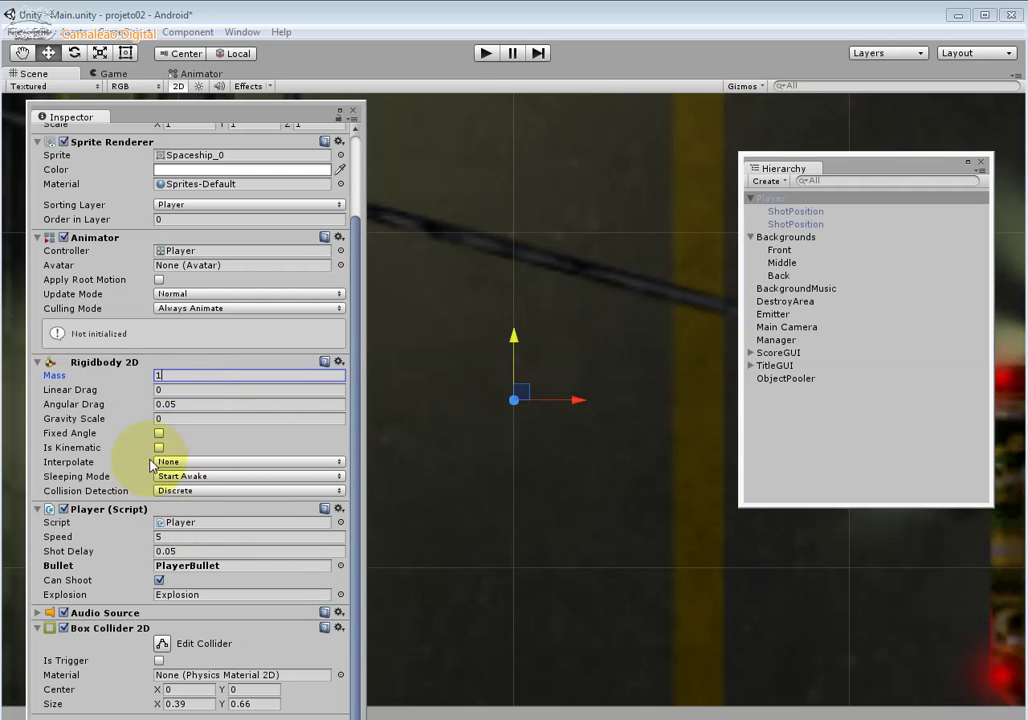
{"action": "left_click", "coordinate": [178, 404]}
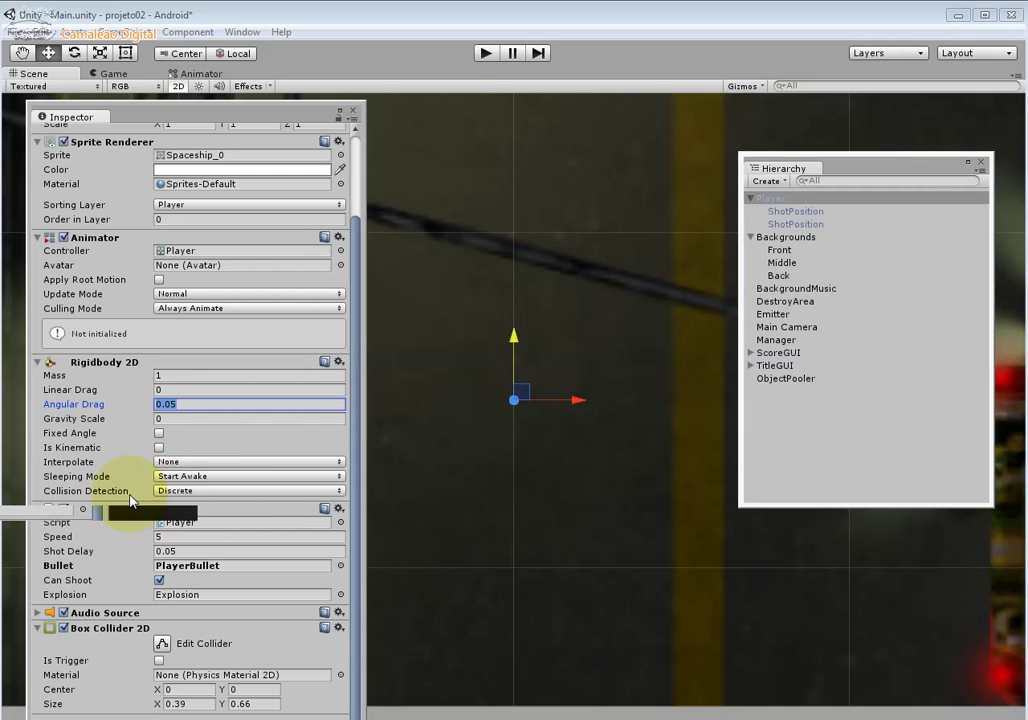
{"action": "left_click", "coordinate": [200, 538]}
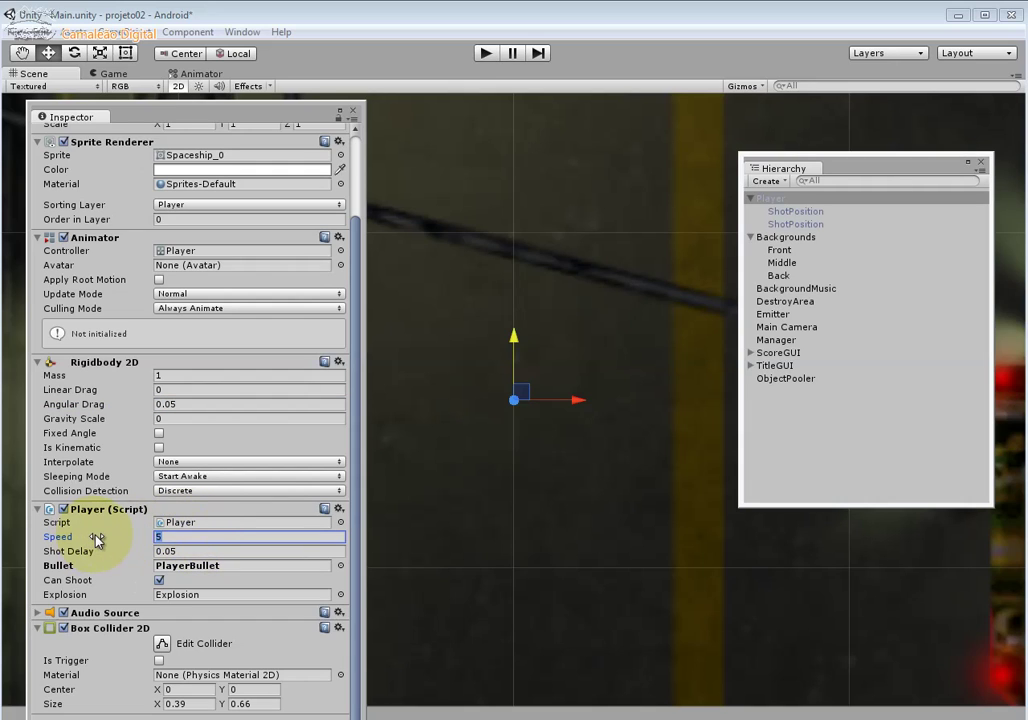
Step: Set the Player script's Speed to 9.79 and its Shot Delay to 1.72
{"action": "left_click", "coordinate": [170, 526]}
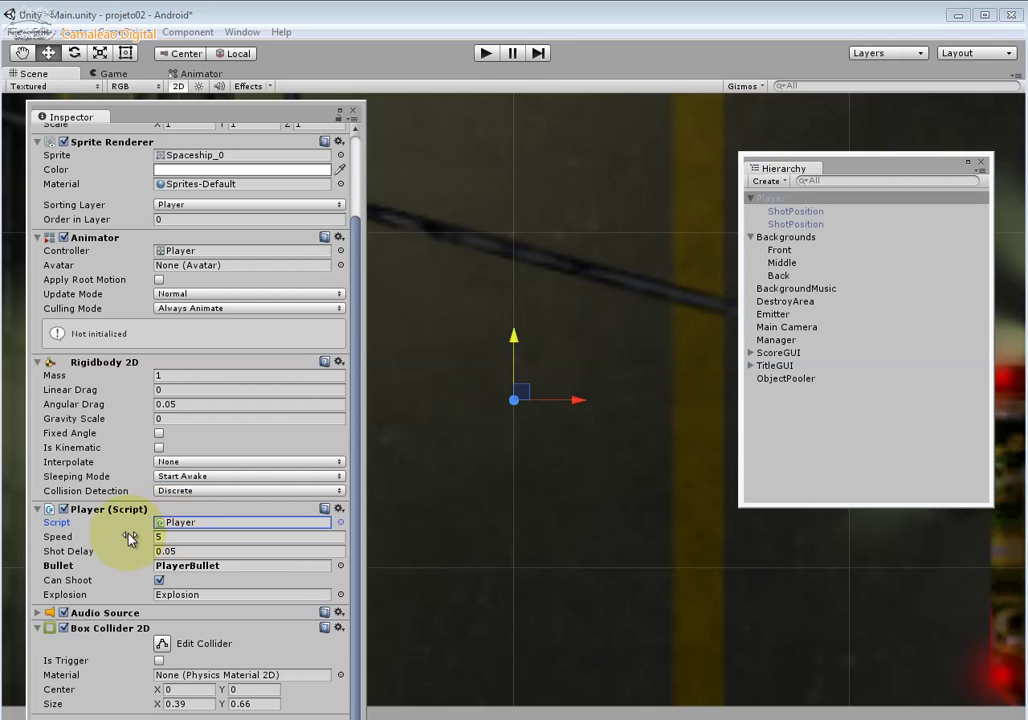
{"action": "left_click", "coordinate": [127, 537]}
{"action": "left_click_drag", "start_coordinate": [123, 541], "coordinate": [185, 538]}
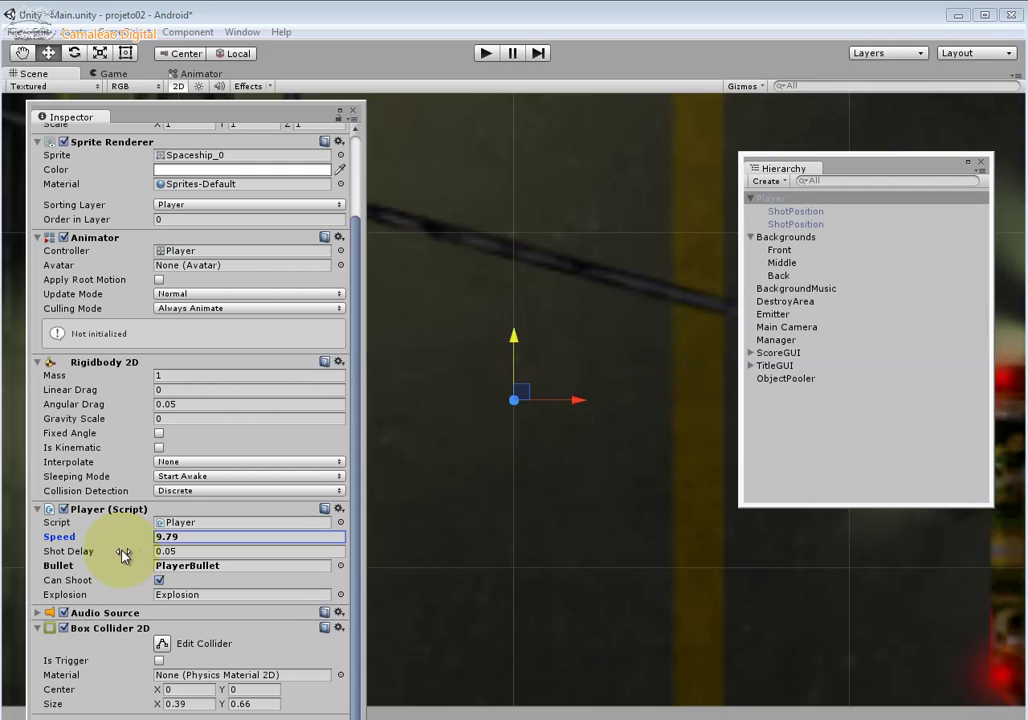
{"action": "left_click", "coordinate": [123, 554]}
{"action": "left_click_drag", "start_coordinate": [123, 554], "coordinate": [145, 551]}
Step: Browse the prefabs available for the Player script's Bullet slot, keeping PlayerBullet, and close the picker
{"action": "left_click", "coordinate": [182, 568]}
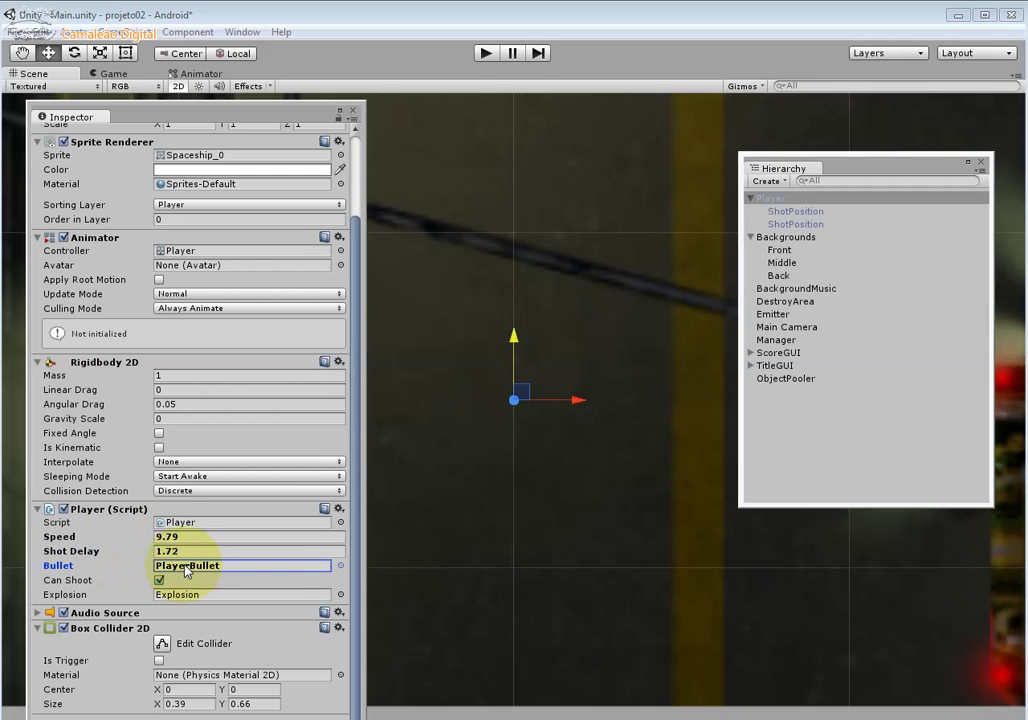
{"action": "left_click", "coordinate": [340, 565]}
{"action": "left_click", "coordinate": [671, 268]}
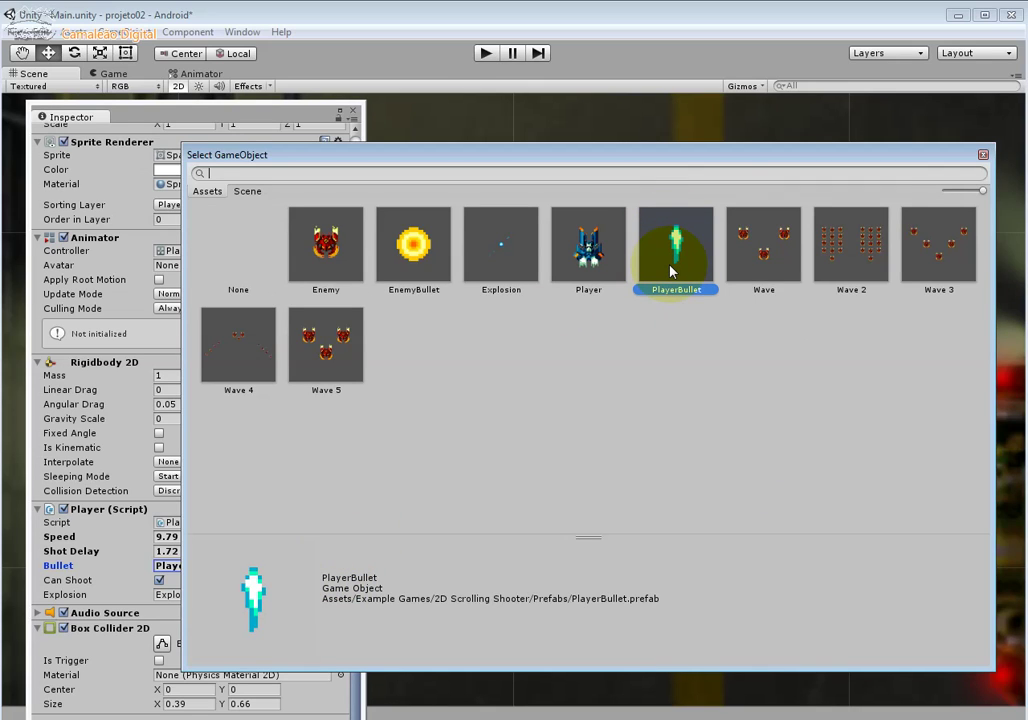
{"action": "left_click", "coordinate": [676, 240]}
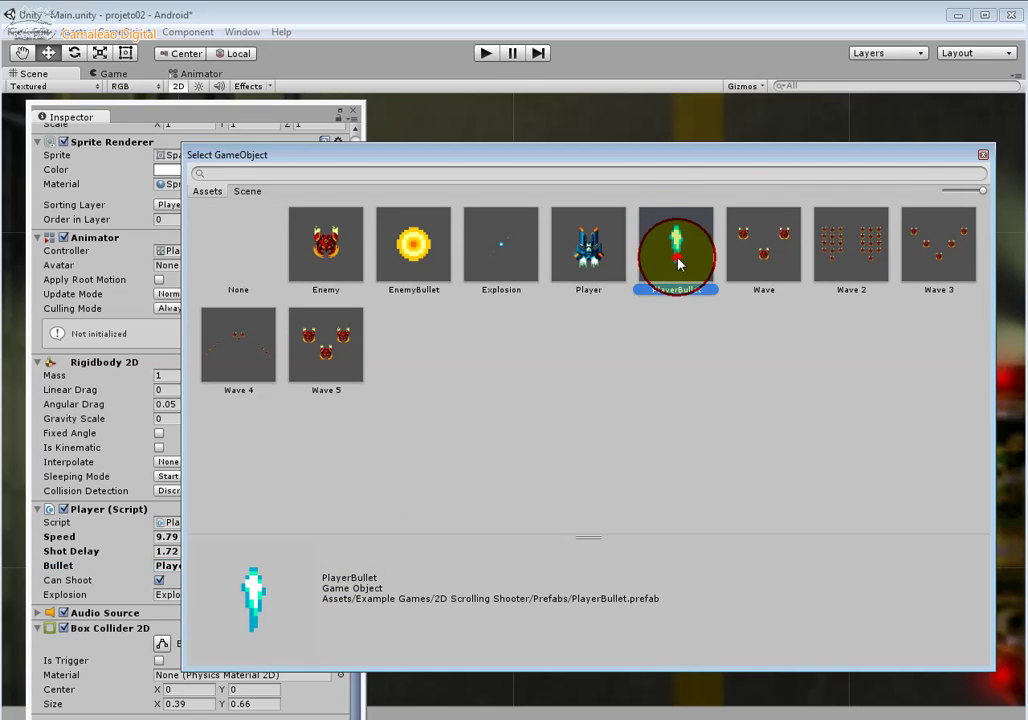
{"action": "left_click", "coordinate": [982, 155]}
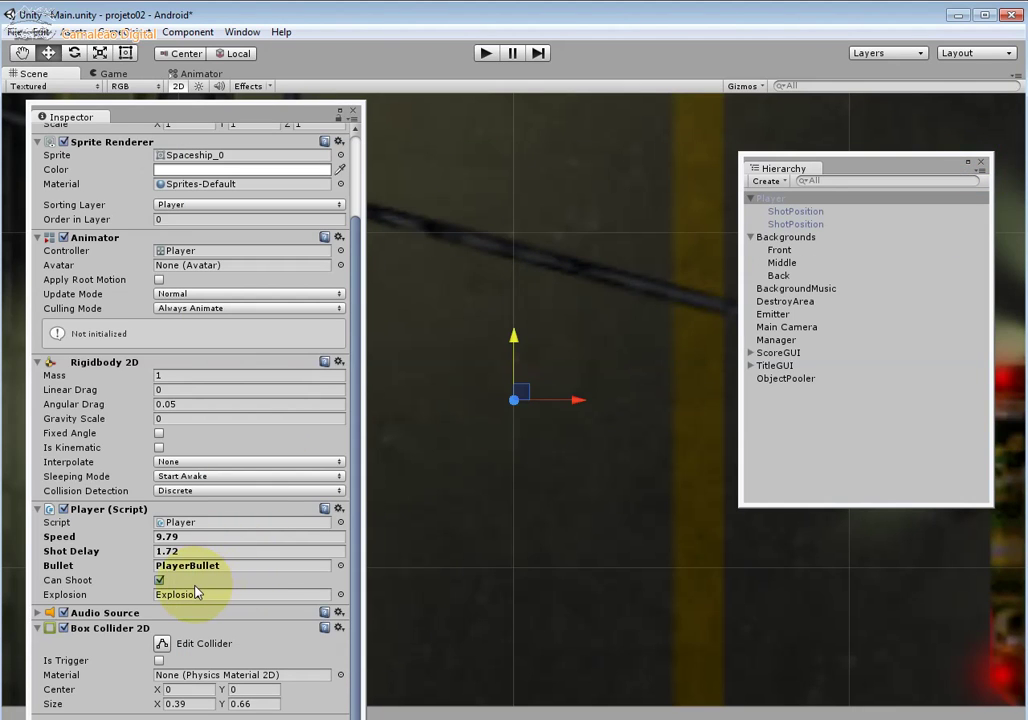
Step: Browse the prefabs available for the Player script's Explosion slot and close the picker without changing it
{"action": "left_click", "coordinate": [197, 593]}
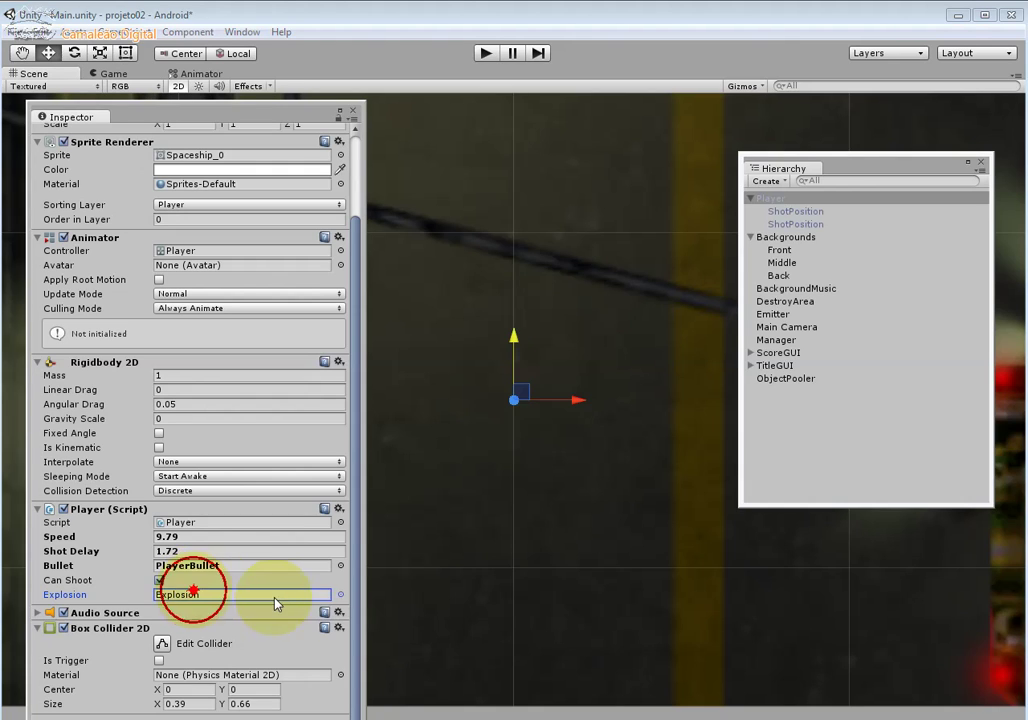
{"action": "left_click", "coordinate": [340, 594]}
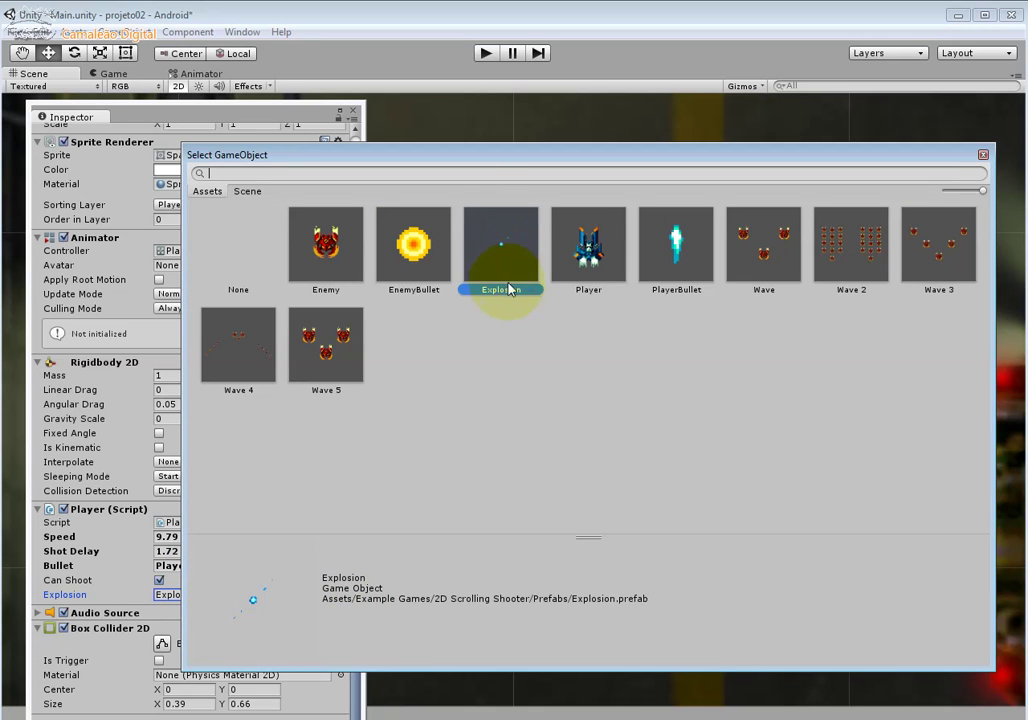
{"action": "left_click", "coordinate": [983, 156]}
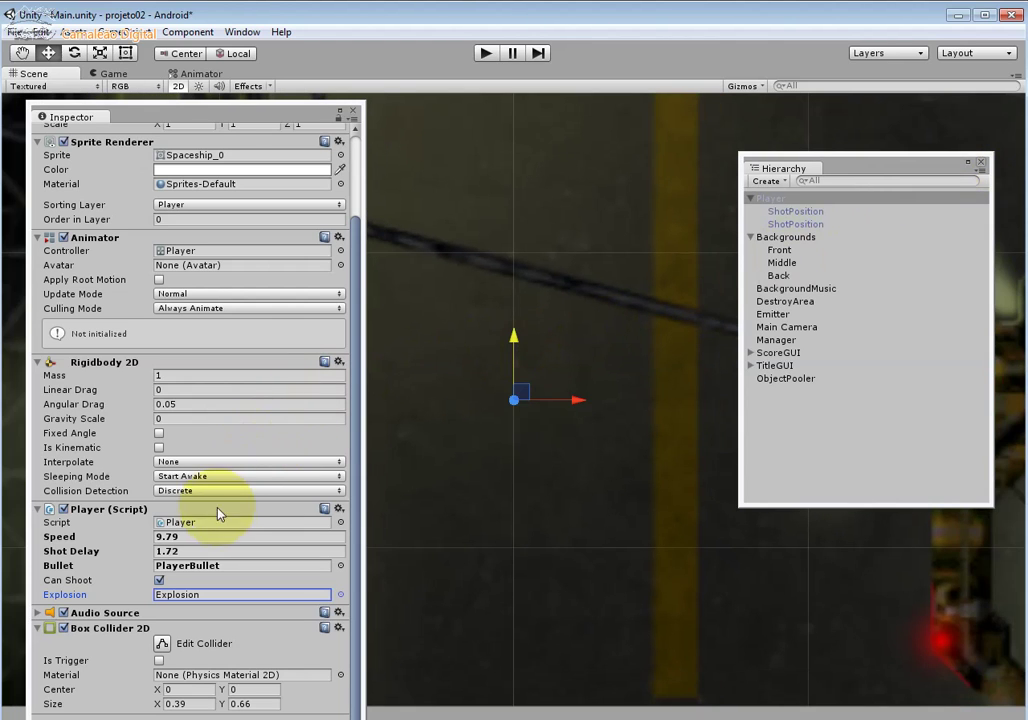
{"action": "left_click", "coordinate": [294, 551]}
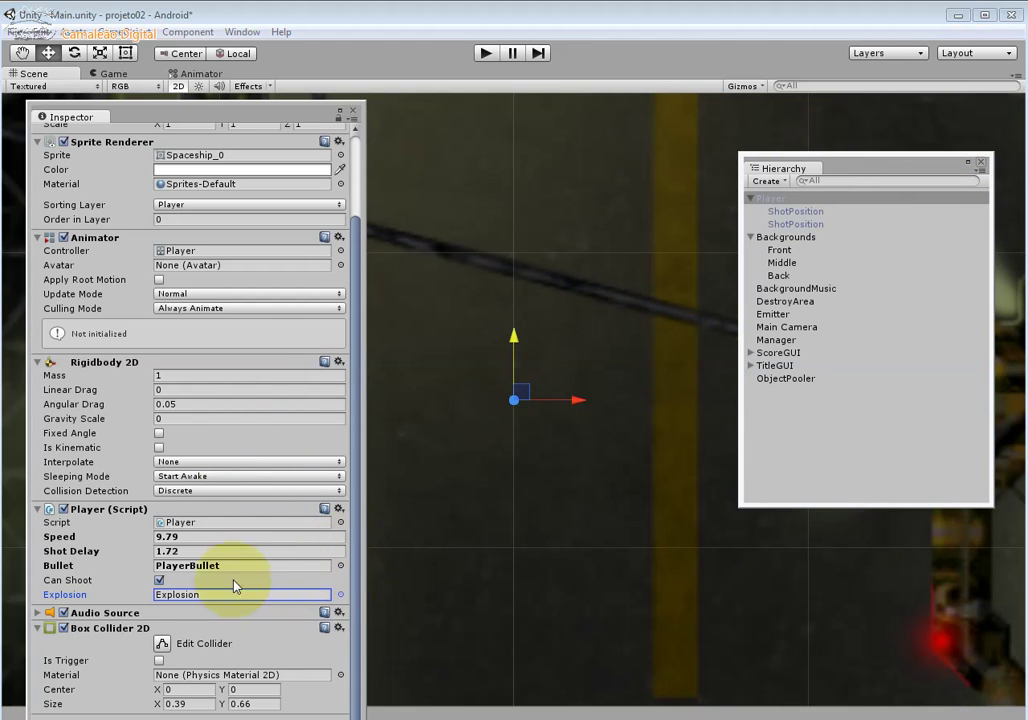
Step: Reposition the Inspector, expand the Player's Audio Source, play its Shoot clip in the media player and close the player
{"action": "left_click_drag", "start_coordinate": [253, 125], "coordinate": [323, 78]}
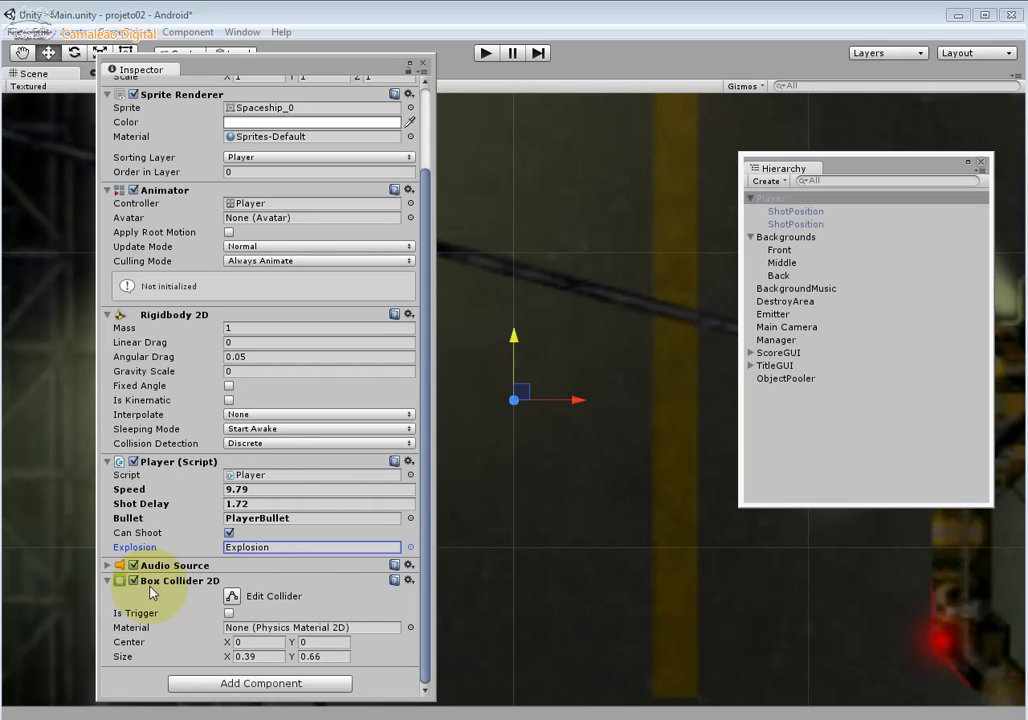
{"action": "left_click", "coordinate": [108, 566]}
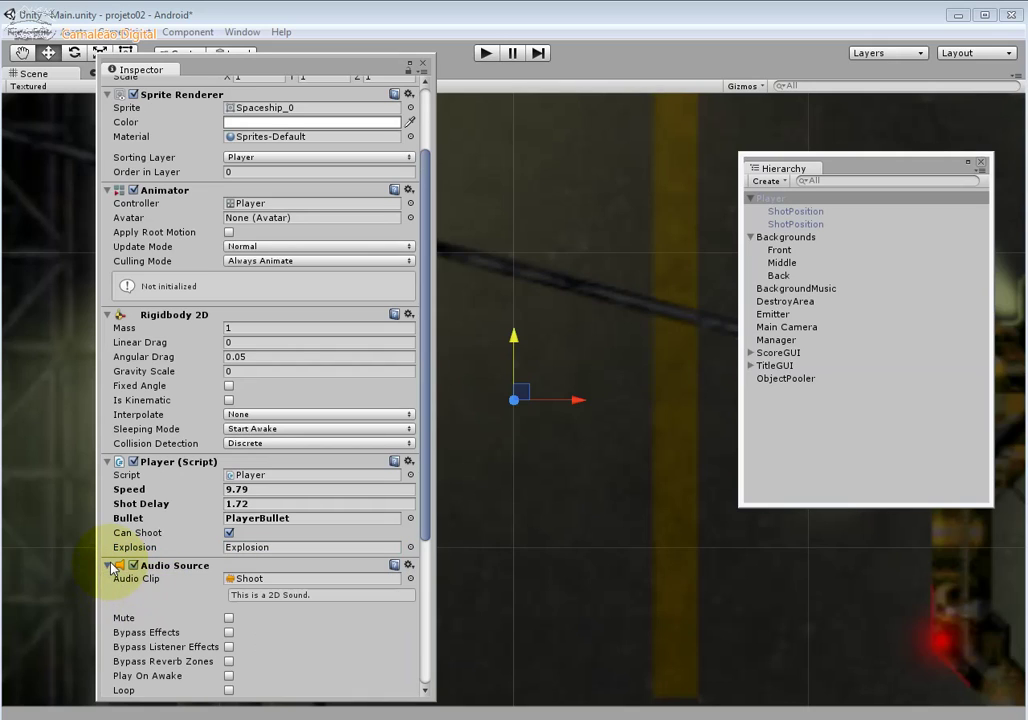
{"action": "left_click", "coordinate": [272, 578]}
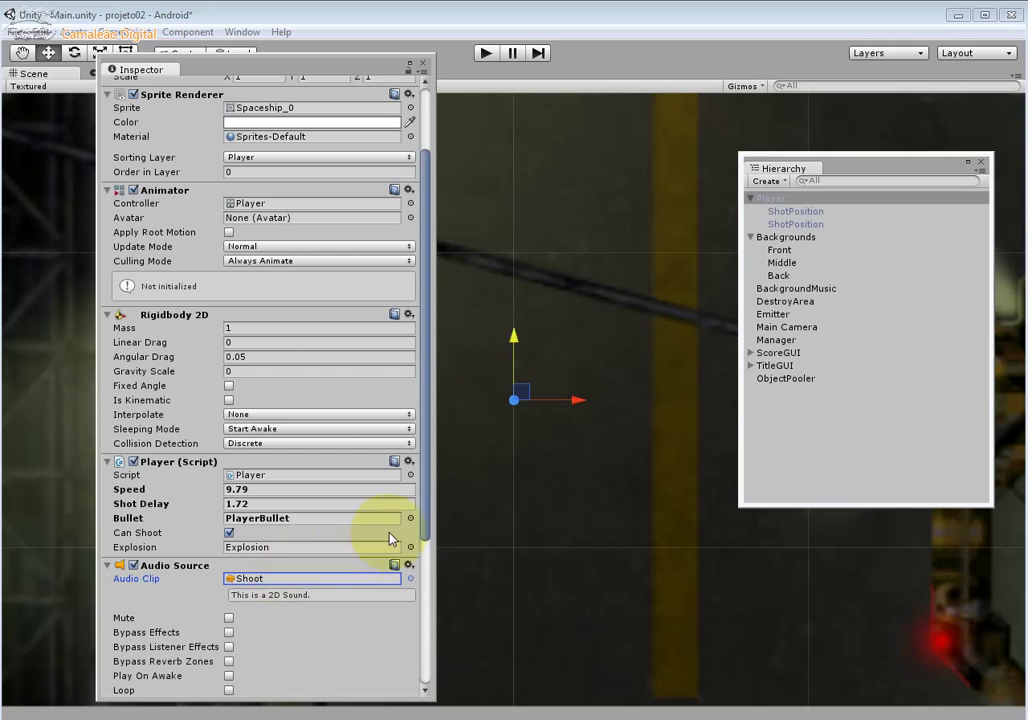
{"action": "left_click", "coordinate": [410, 578]}
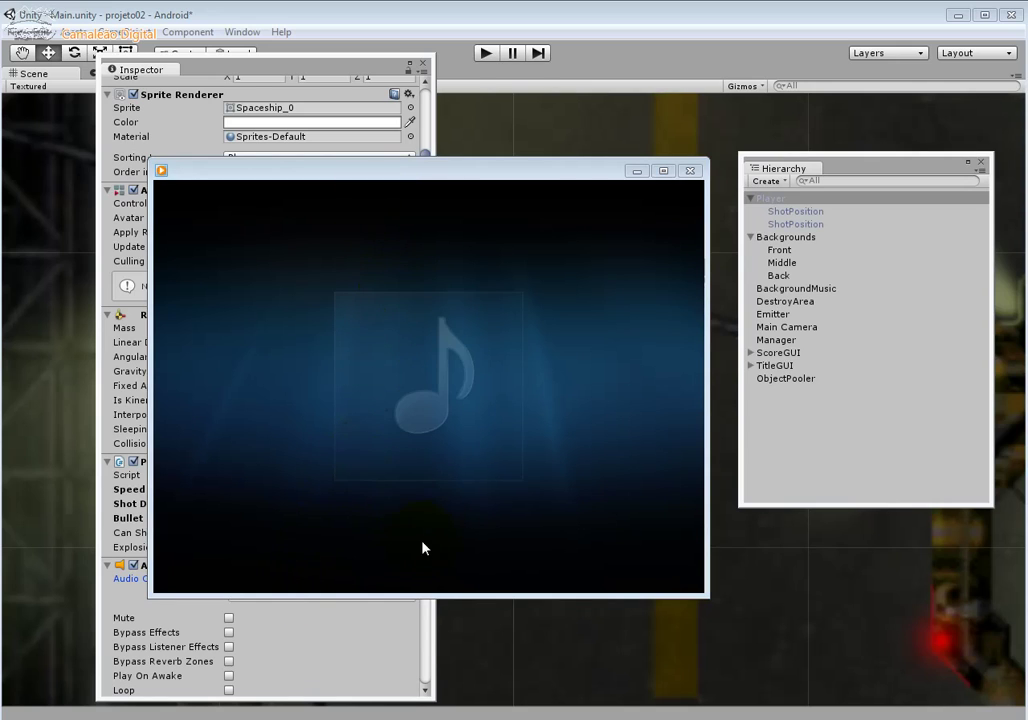
{"action": "left_click", "coordinate": [421, 567]}
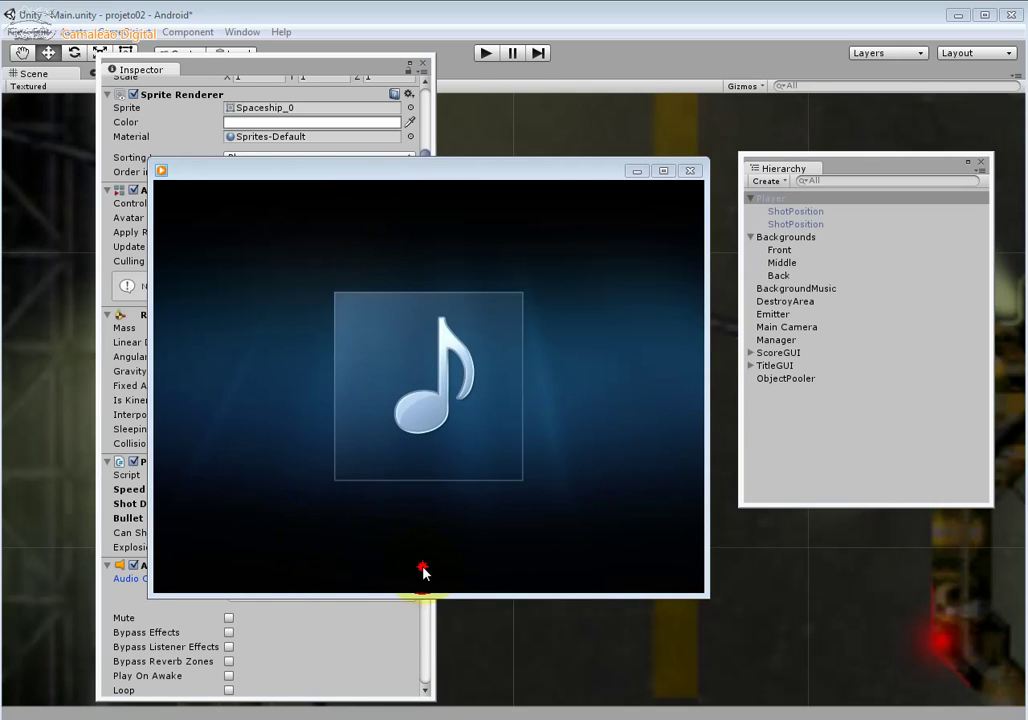
{"action": "left_click", "coordinate": [689, 170]}
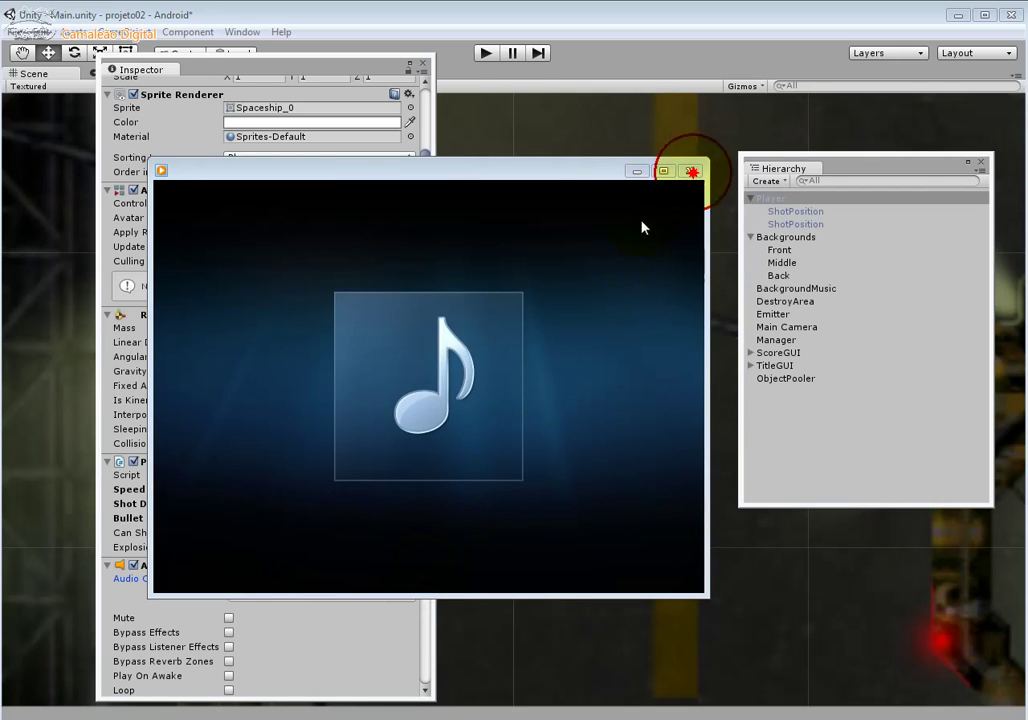
{"action": "left_click", "coordinate": [690, 171]}
Step: Browse the audio clips available for the Audio Source, keep Shoot, and collapse the component with Bypass Listener Effects off
{"action": "left_click", "coordinate": [358, 648]}
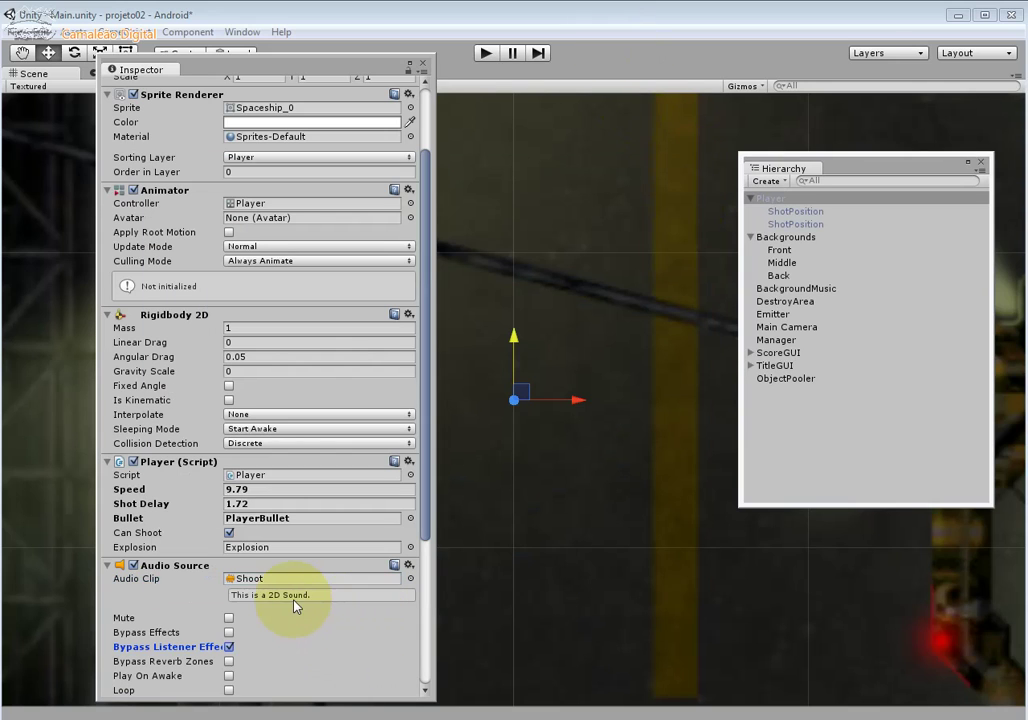
{"action": "left_click", "coordinate": [229, 647]}
{"action": "left_click", "coordinate": [296, 580]}
{"action": "left_click", "coordinate": [410, 579]}
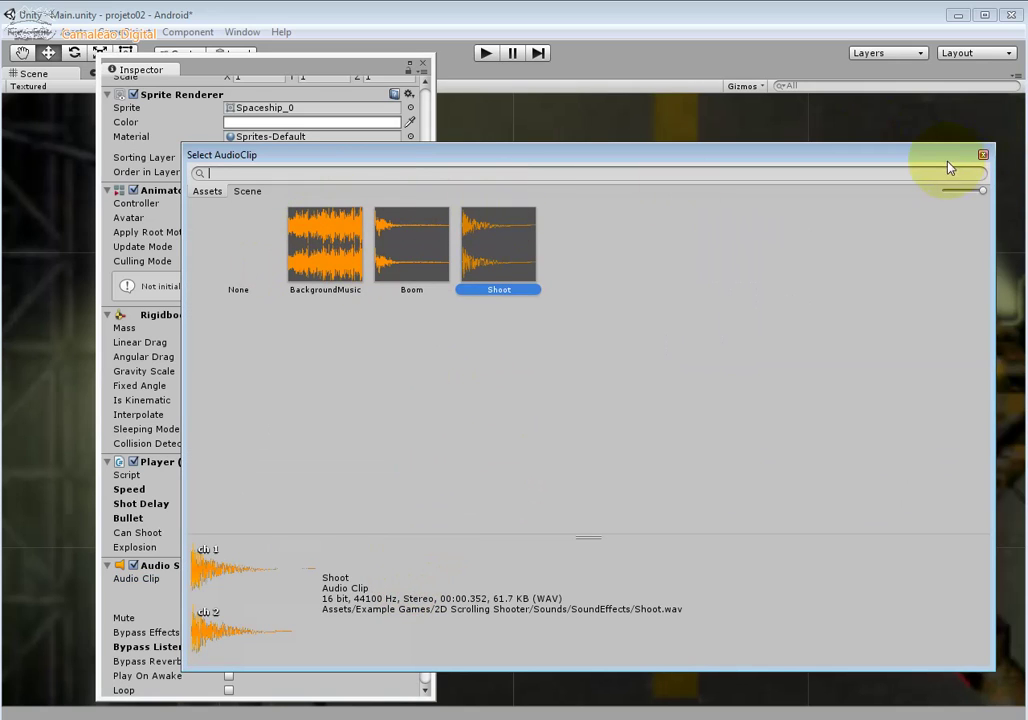
{"action": "left_click", "coordinate": [983, 155]}
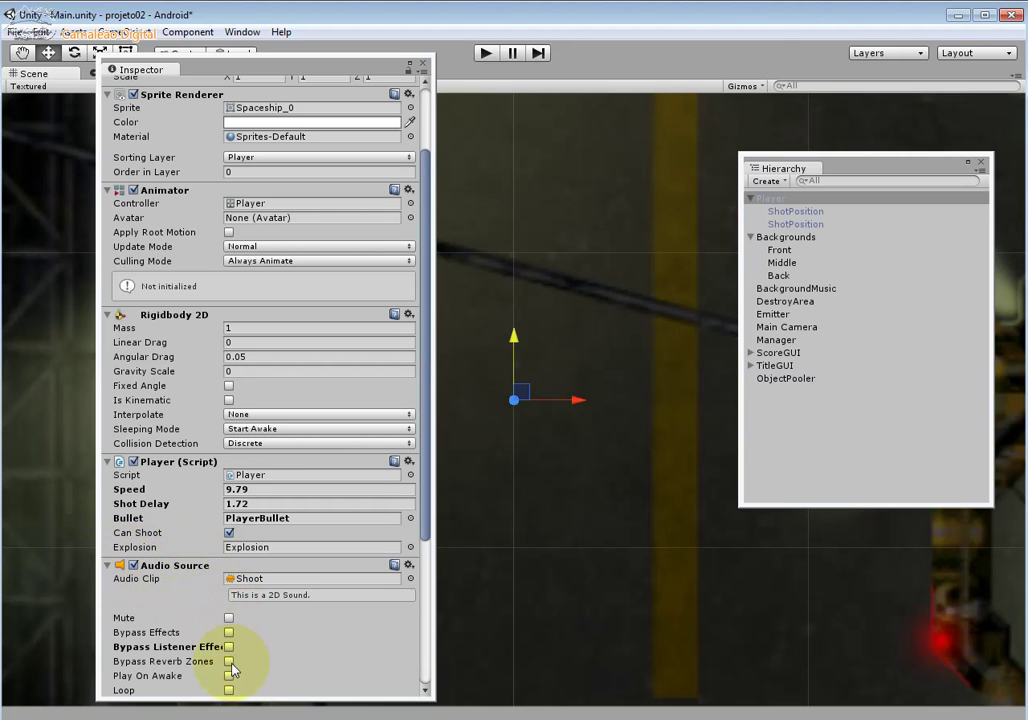
{"action": "left_click", "coordinate": [120, 566]}
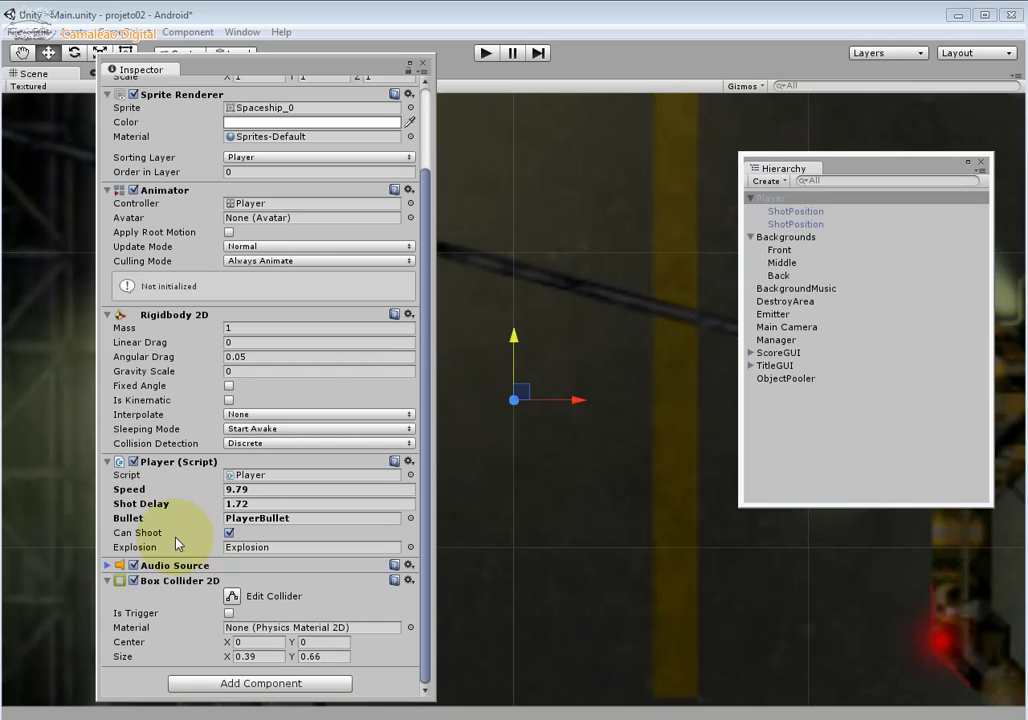
Step: Toggle the Box Collider 2D's edit mode on and off, and close the Inspector
{"action": "left_click", "coordinate": [231, 597]}
{"action": "left_click", "coordinate": [231, 597]}
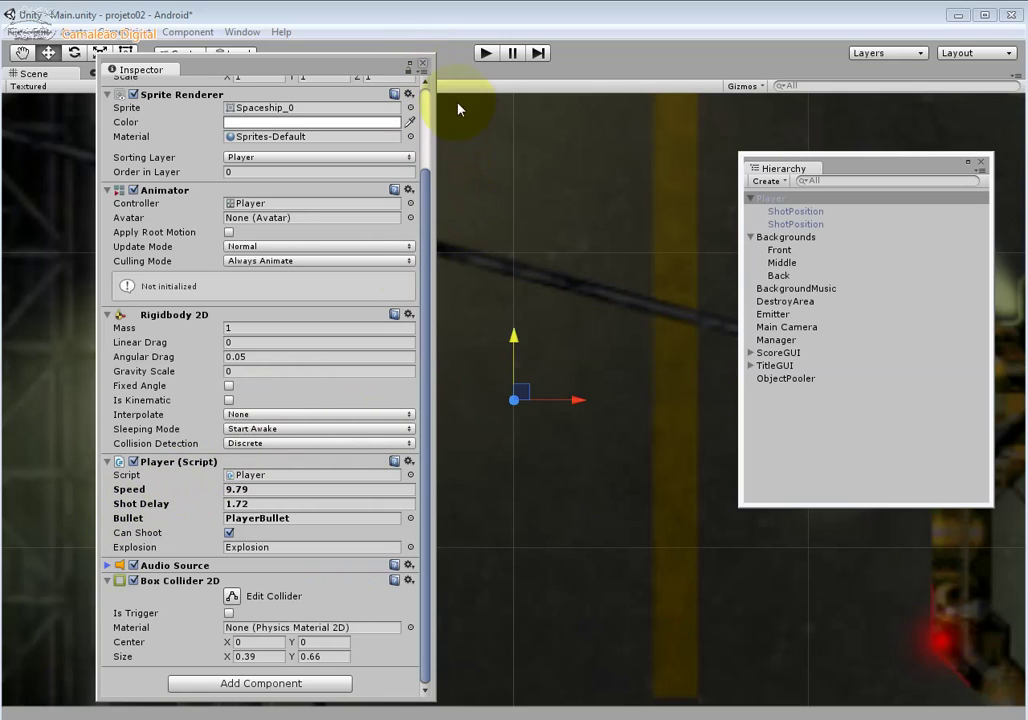
{"action": "left_click", "coordinate": [422, 63]}
Step: Play-test the game, steering the spaceship around the enemies to check its movement speed and firing rate, and stop play mode
{"action": "left_click", "coordinate": [483, 56]}
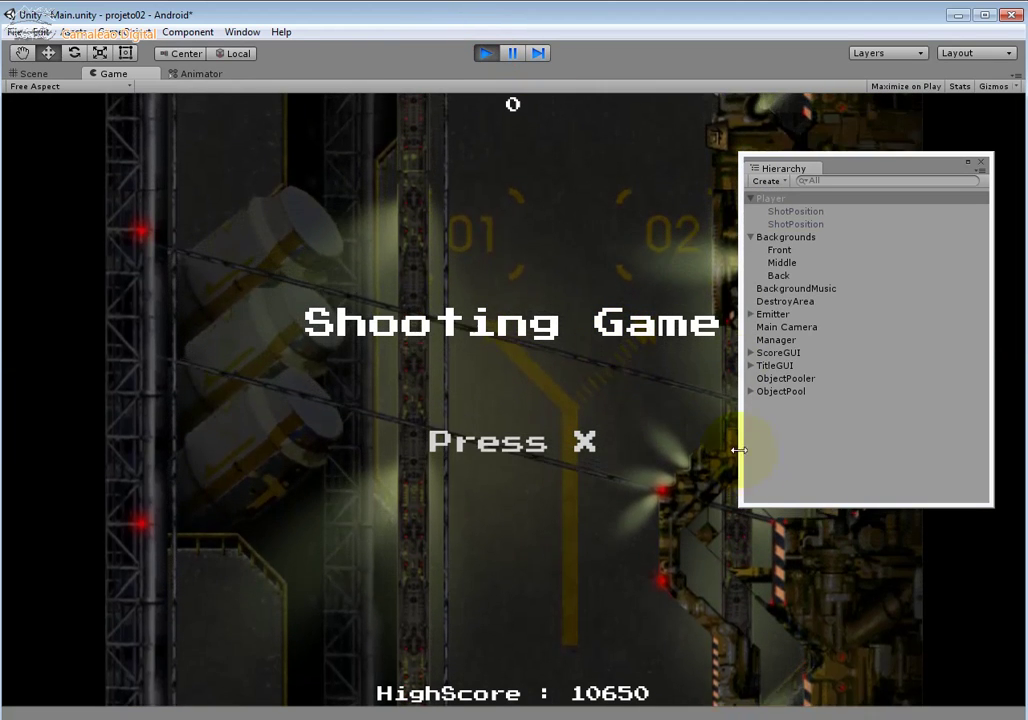
{"action": "key", "text": "x"}
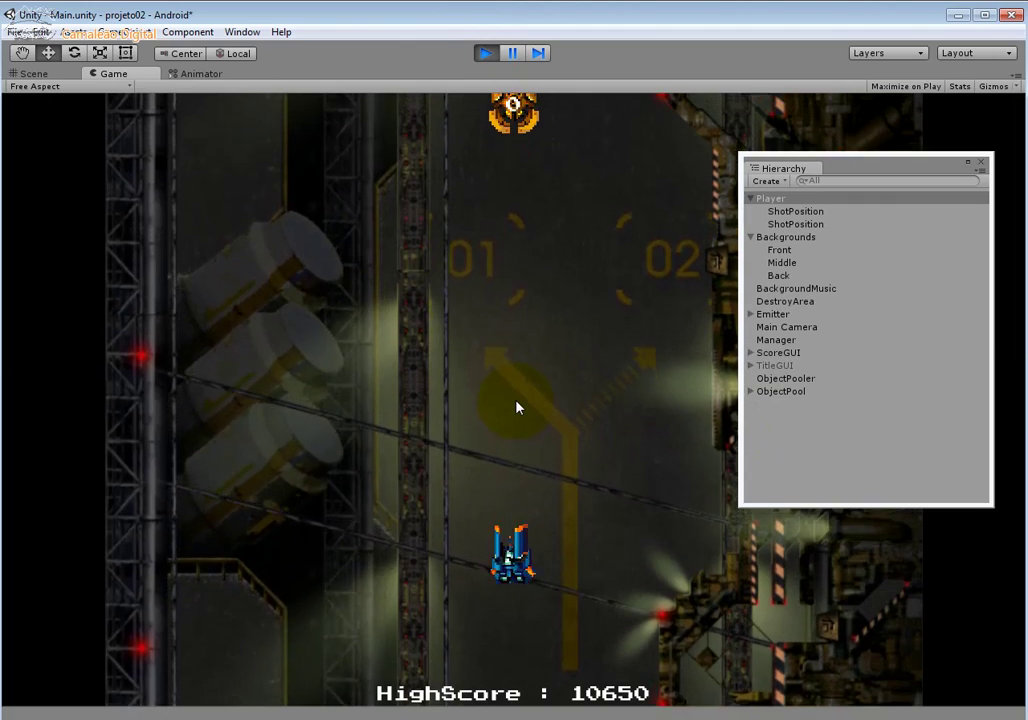
{"action": "key", "text": "Left"}
{"action": "key", "text": "Right"}
{"action": "key", "text": "Right"}
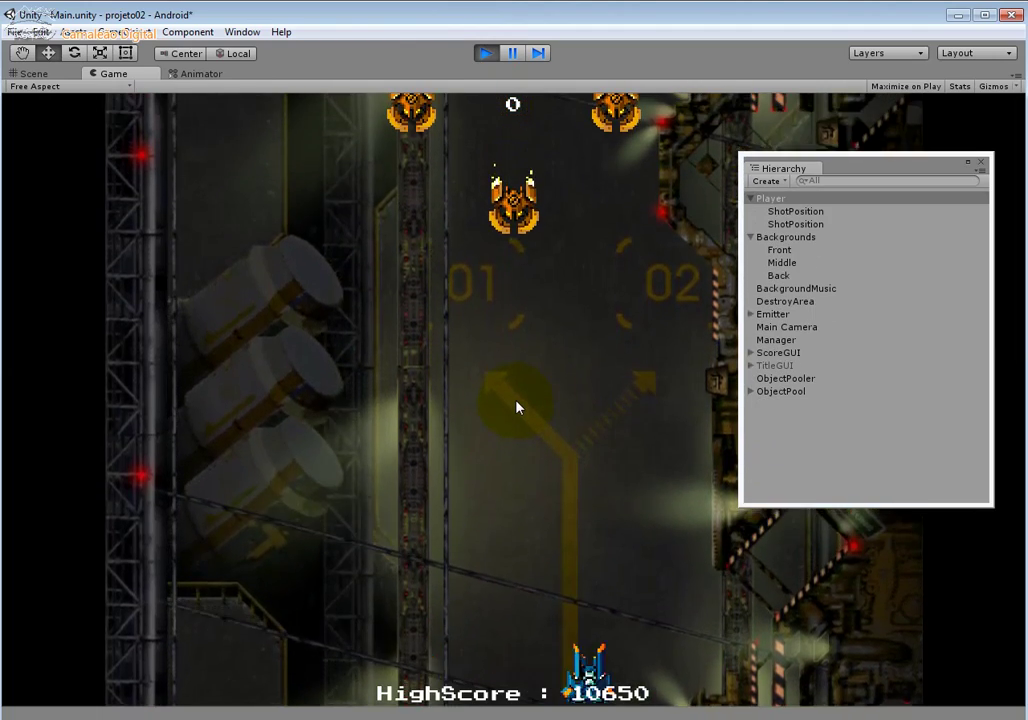
{"action": "key", "text": "Left"}
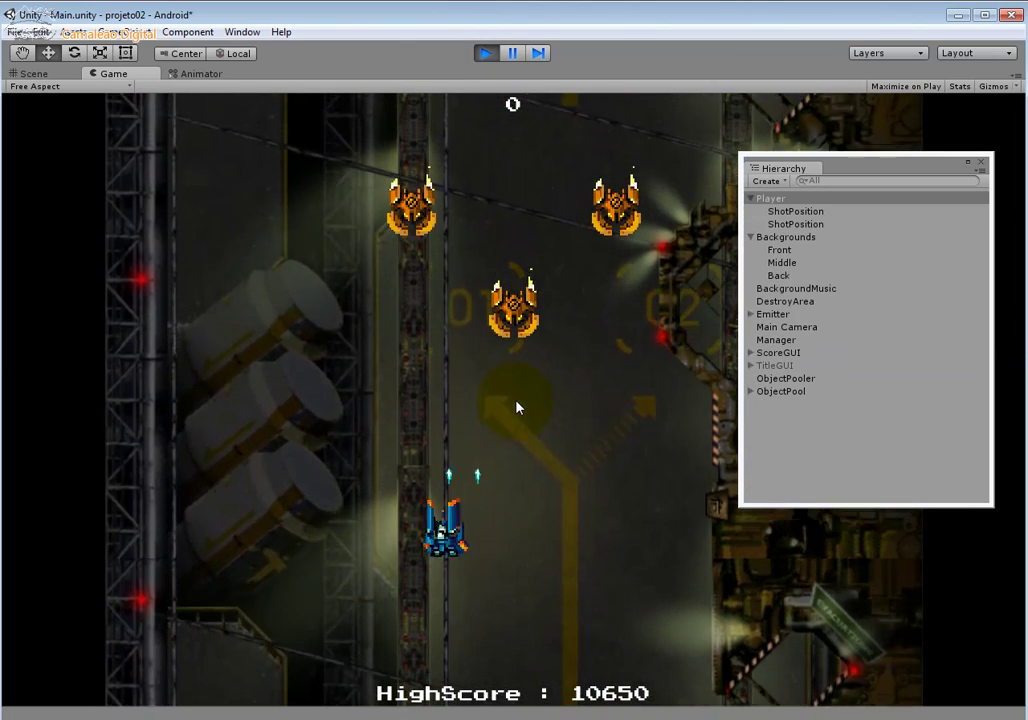
{"action": "key", "text": "Right"}
{"action": "key", "text": "Left"}
{"action": "key", "text": "Right"}
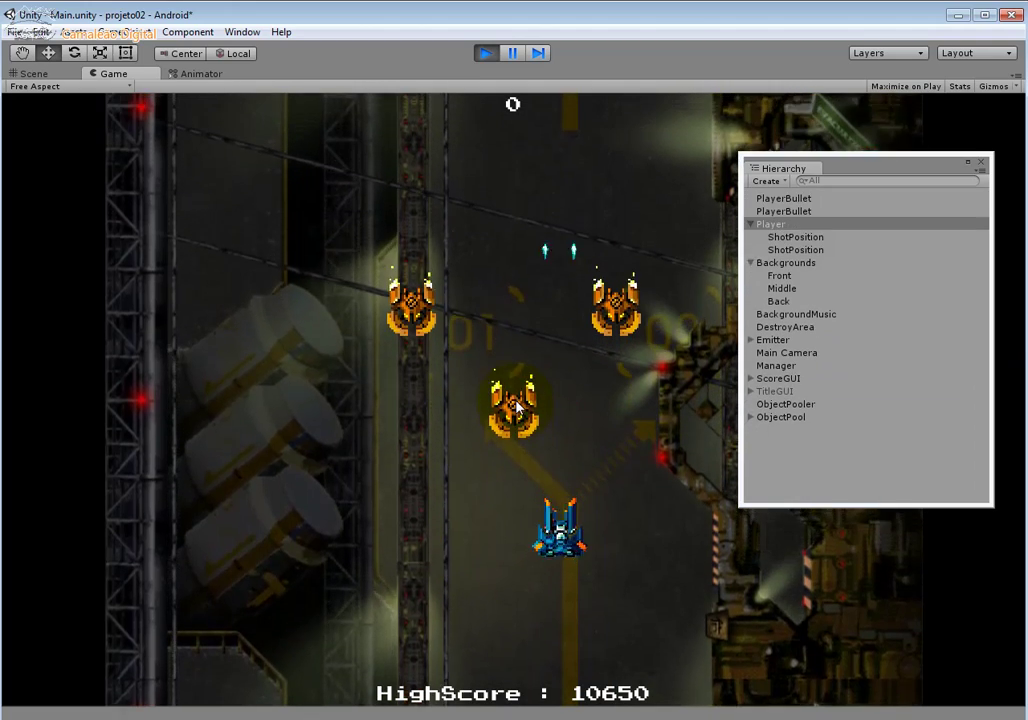
{"action": "key", "text": "Down"}
{"action": "key", "text": "Left"}
{"action": "key", "text": "Right"}
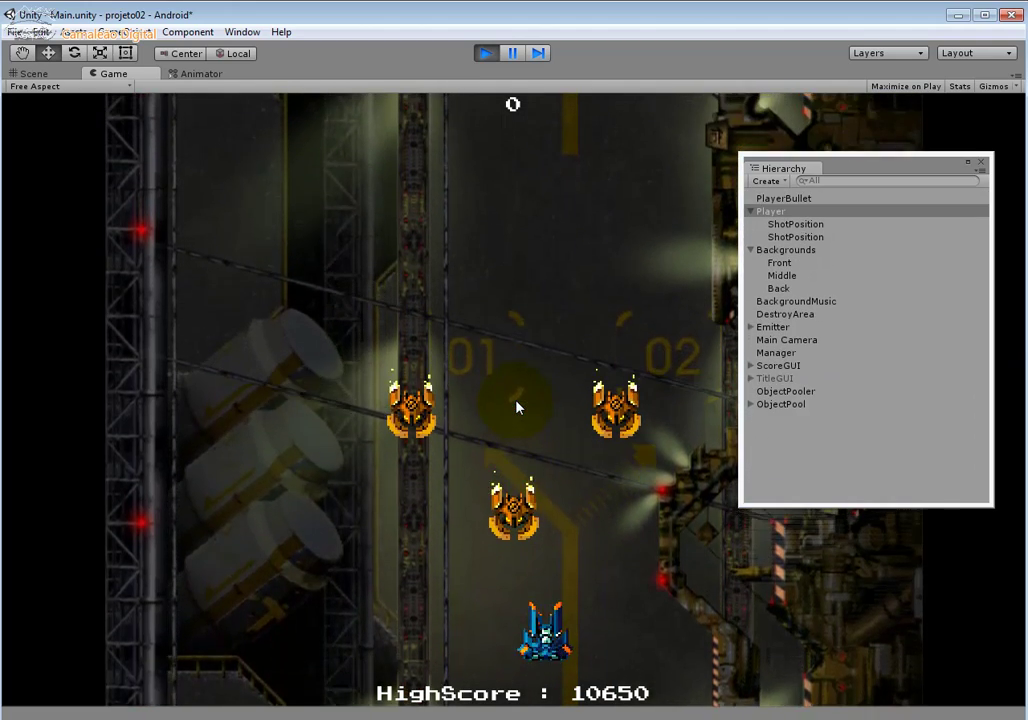
{"action": "key", "text": "Left"}
{"action": "key", "text": "Right"}
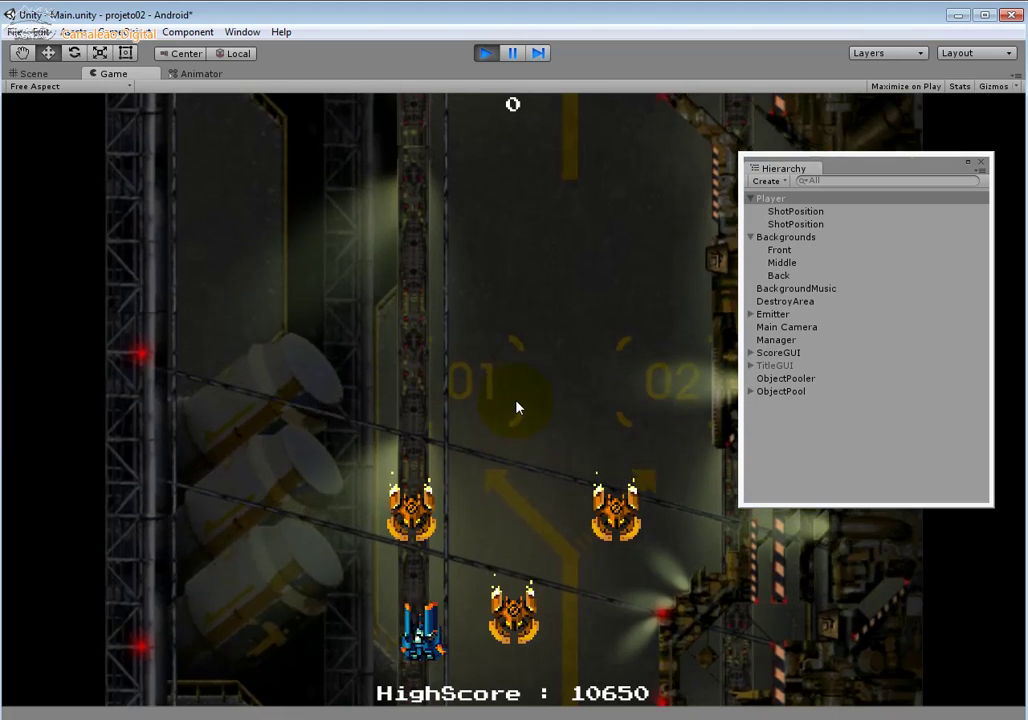
{"action": "key", "text": "Left"}
{"action": "key", "text": "Up"}
{"action": "key", "text": "Right"}
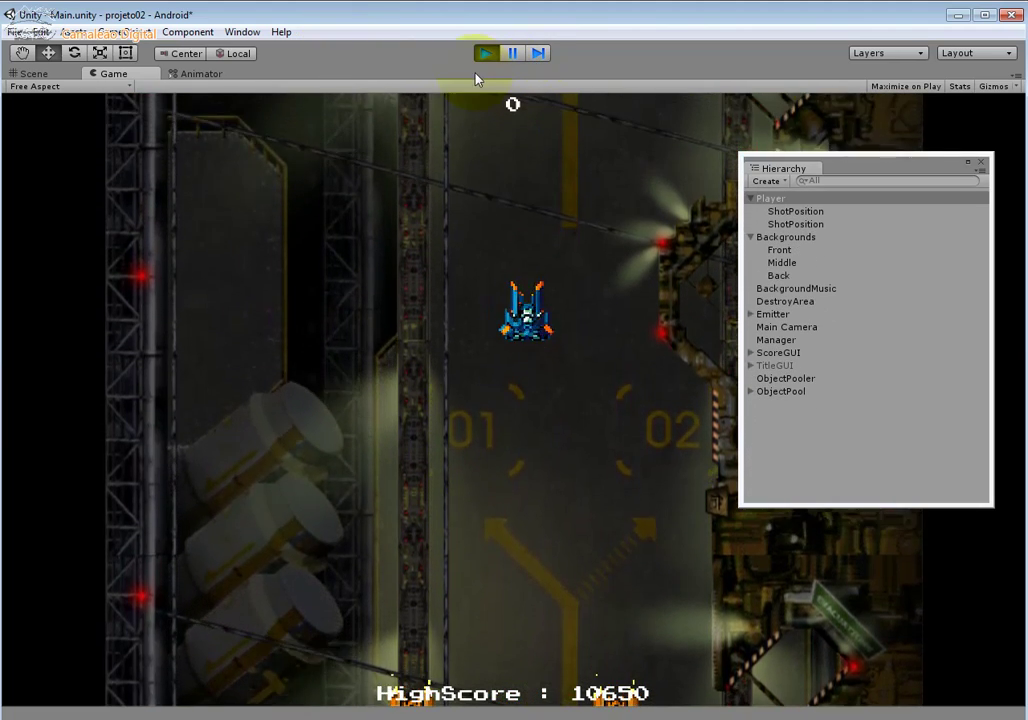
{"action": "left_click", "coordinate": [485, 55]}
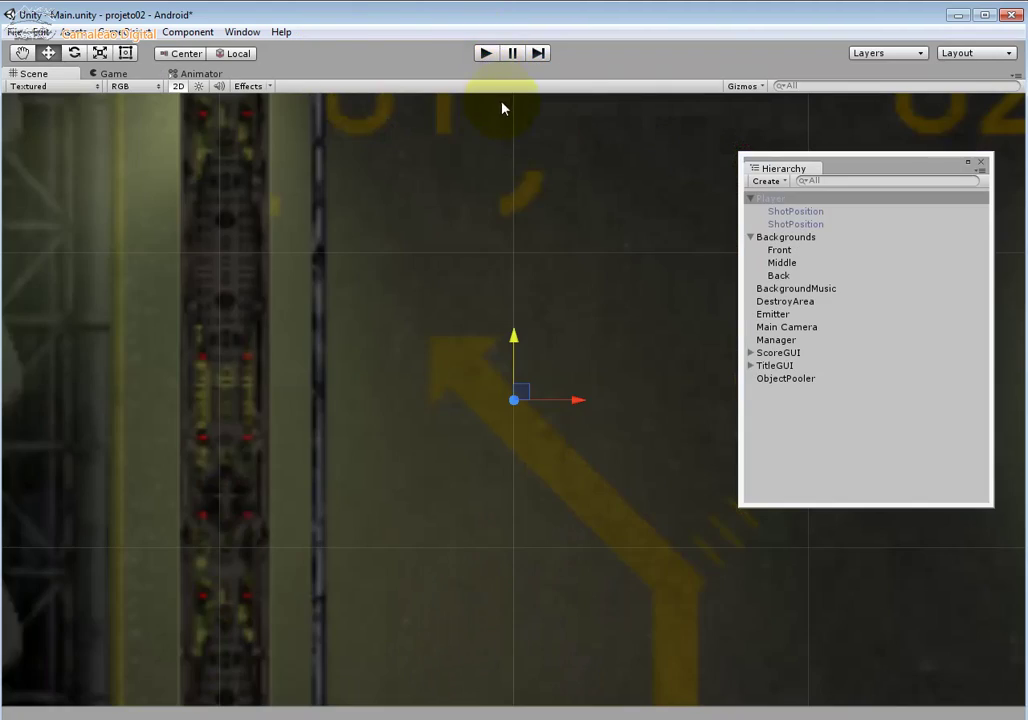
Step: Reopen the Inspector for the Player, set the script's Speed to 7.87 and Shot Delay to 0.3, and close the Inspector
{"action": "left_click", "coordinate": [243, 32]}
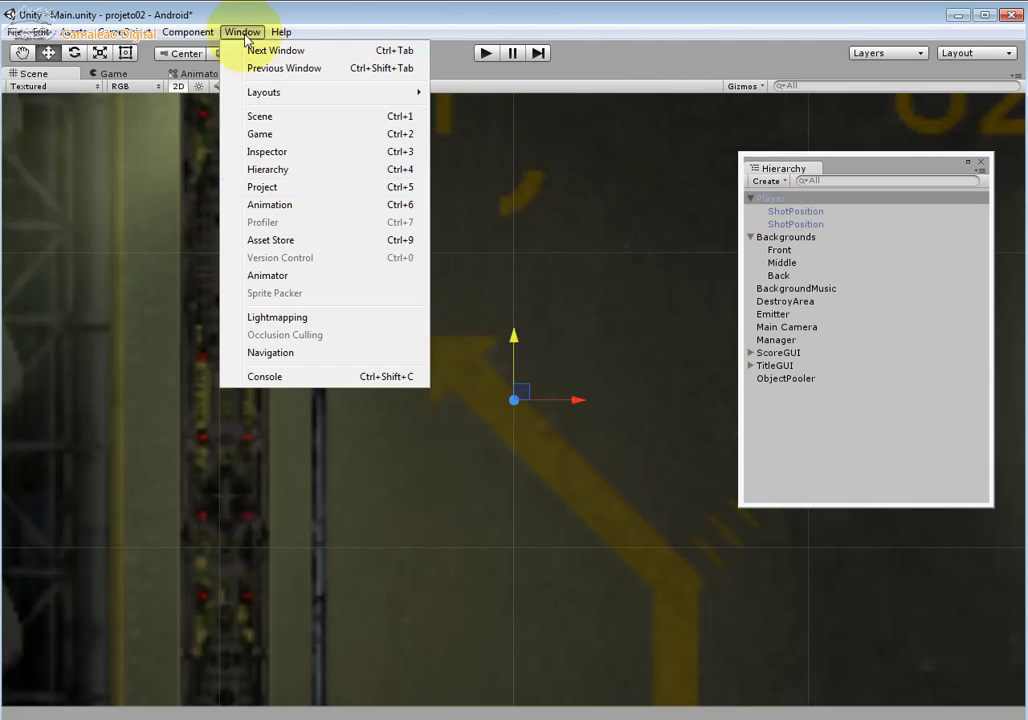
{"action": "left_click", "coordinate": [327, 151]}
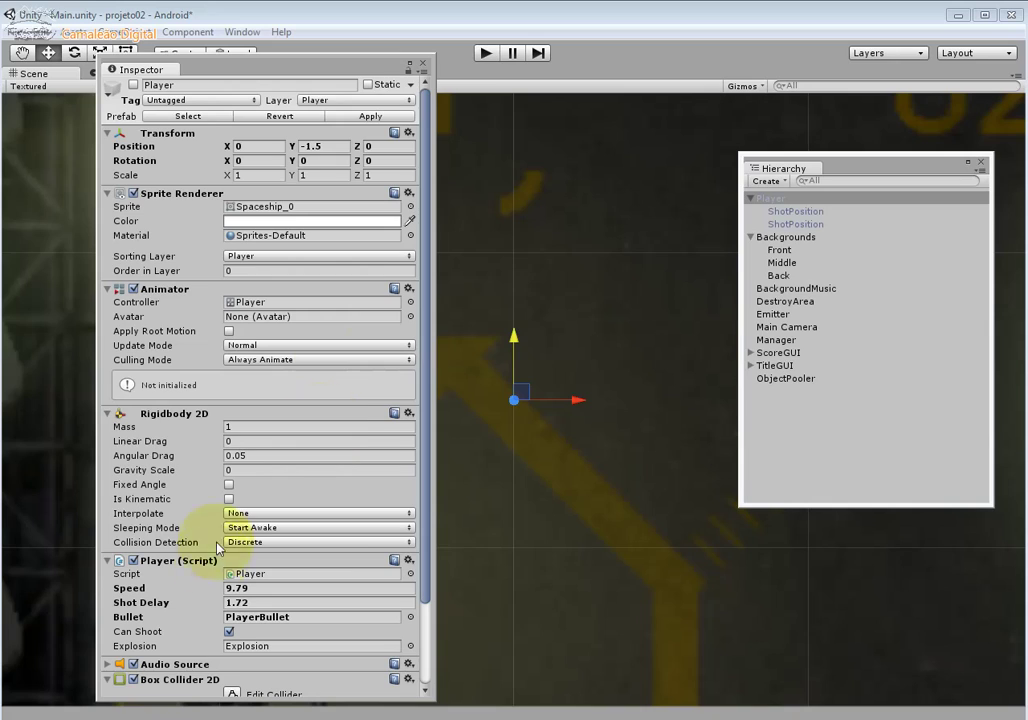
{"action": "mouse_move", "coordinate": [222, 603]}
{"action": "left_mouse_down"}
{"action": "mouse_move", "coordinate": [184, 610]}
{"action": "mouse_move", "coordinate": [222, 595]}
{"action": "left_mouse_up"}
{"action": "left_click", "coordinate": [203, 593]}
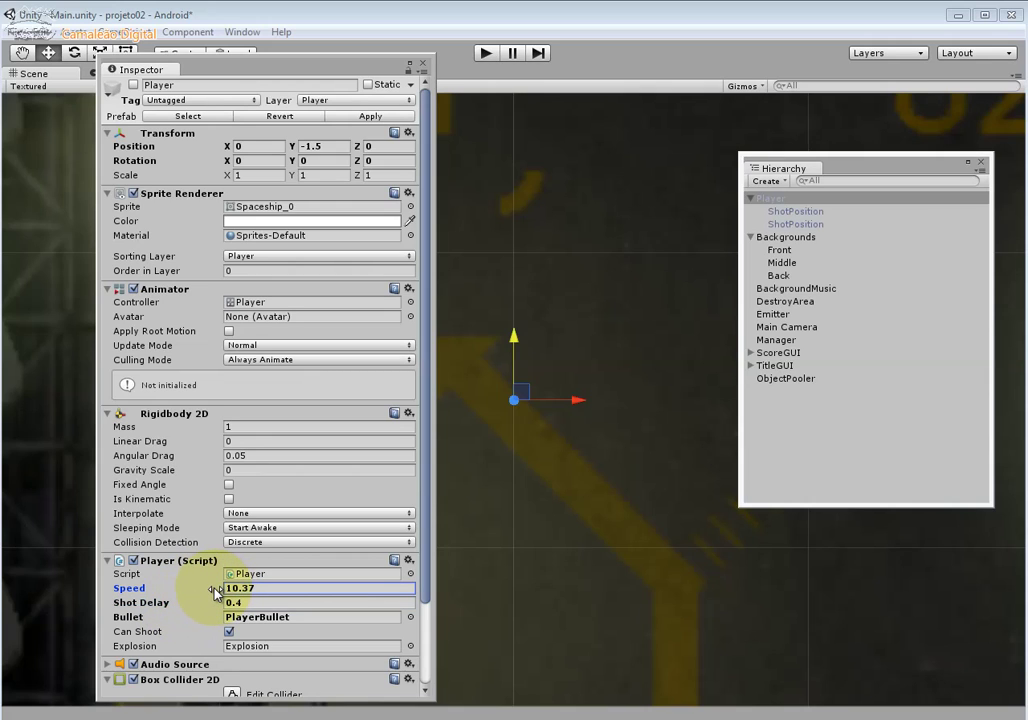
{"action": "left_click_drag", "start_coordinate": [214, 592], "coordinate": [185, 598]}
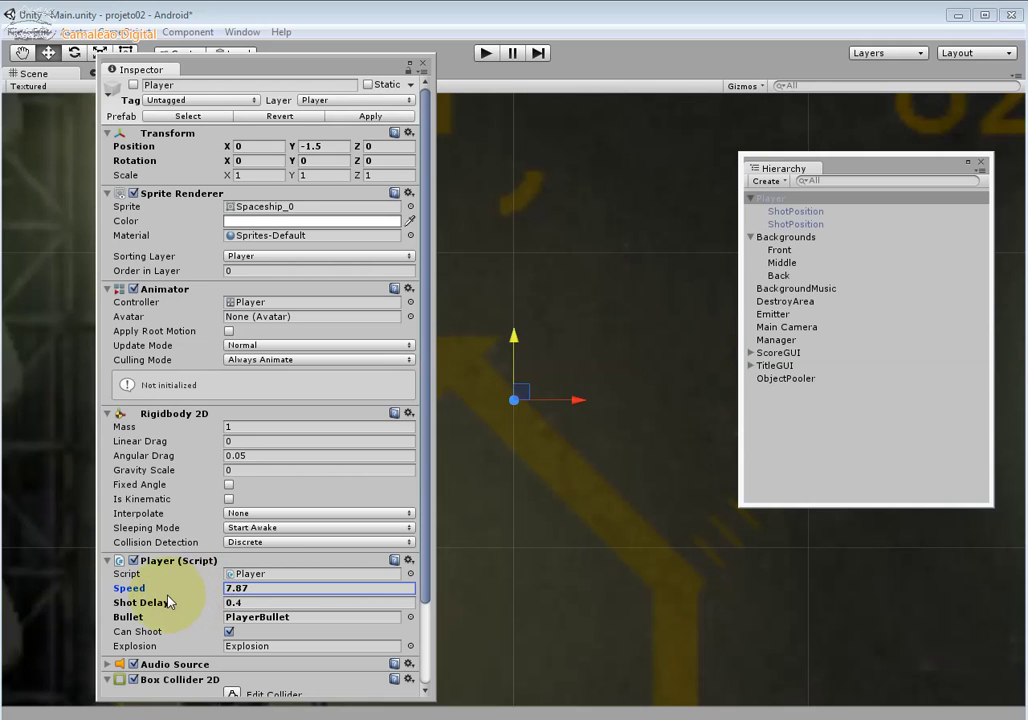
{"action": "left_click", "coordinate": [226, 602]}
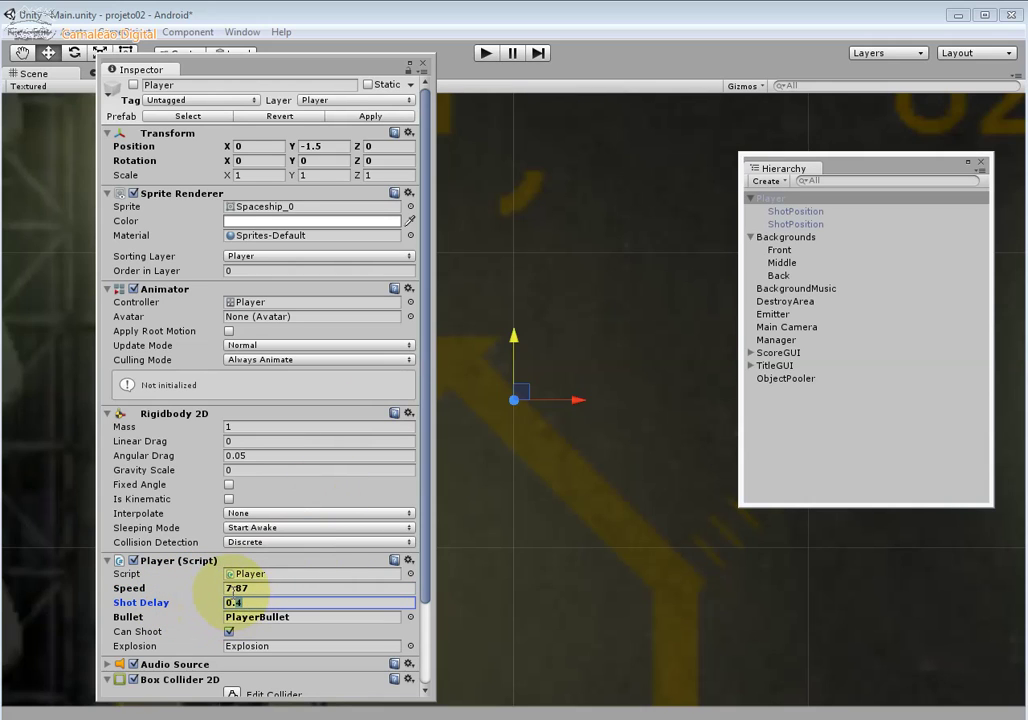
{"action": "left_click", "coordinate": [265, 589]}
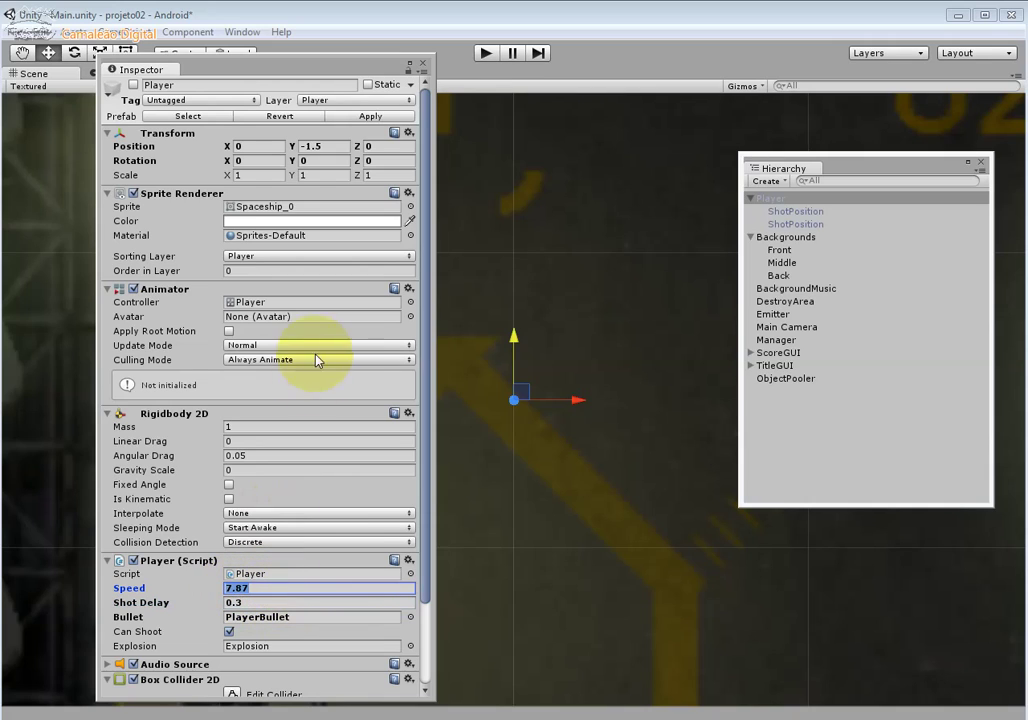
{"action": "left_click", "coordinate": [422, 63]}
Step: Run the game with the new Speed and Shot Delay, fly the spaceship in all directions while shooting enemies, and stop play mode
{"action": "left_click", "coordinate": [486, 53]}
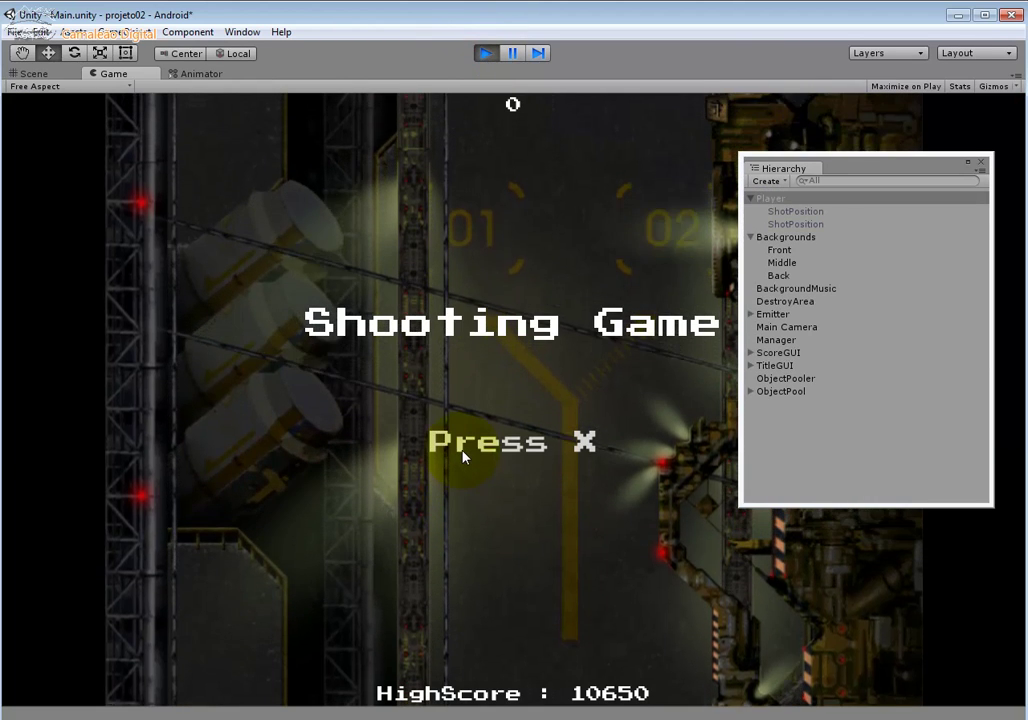
{"action": "key", "text": "x"}
{"action": "key", "text": "Left"}
{"action": "key", "text": "Right"}
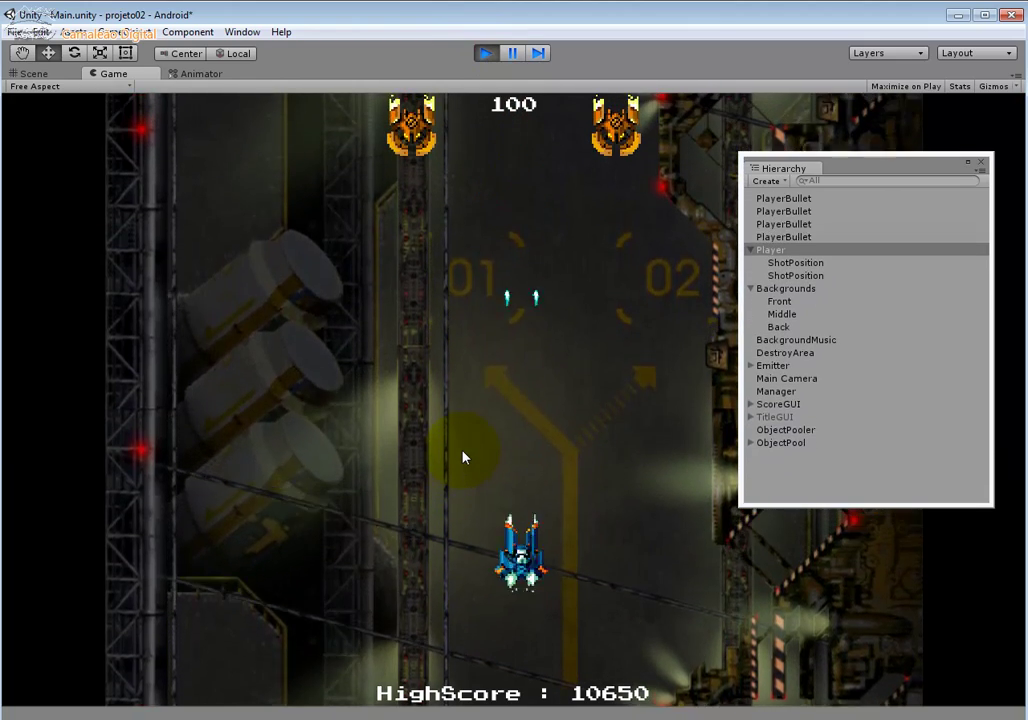
{"action": "key", "text": "Left"}
{"action": "key", "text": "Right"}
{"action": "key", "text": "Left"}
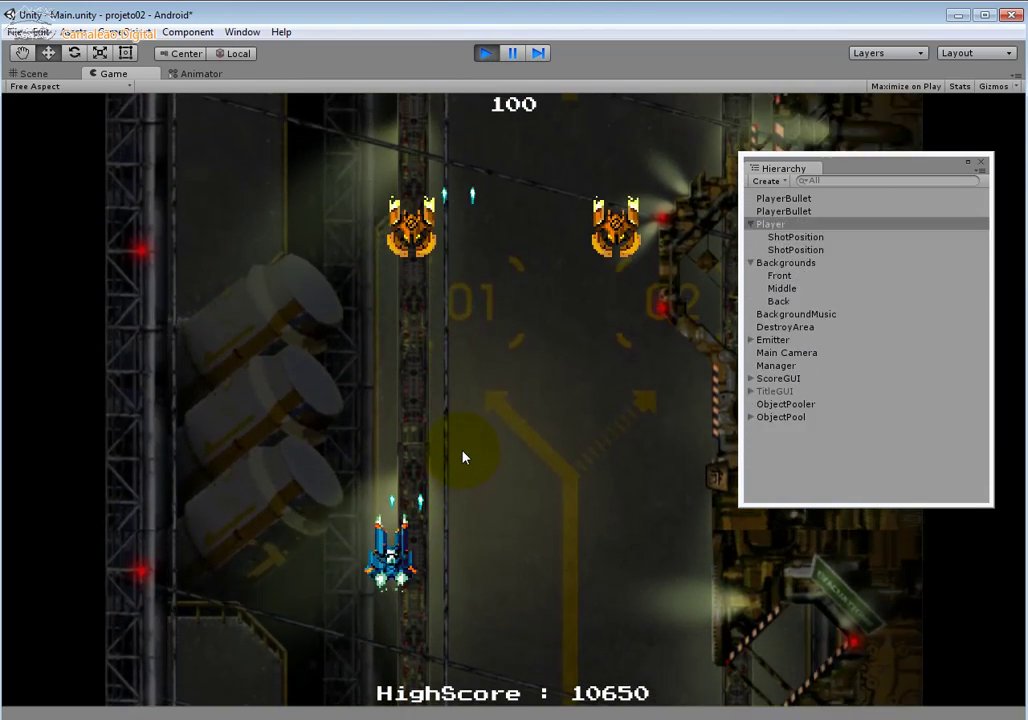
{"action": "key", "text": "Right"}
{"action": "key", "text": "Left"}
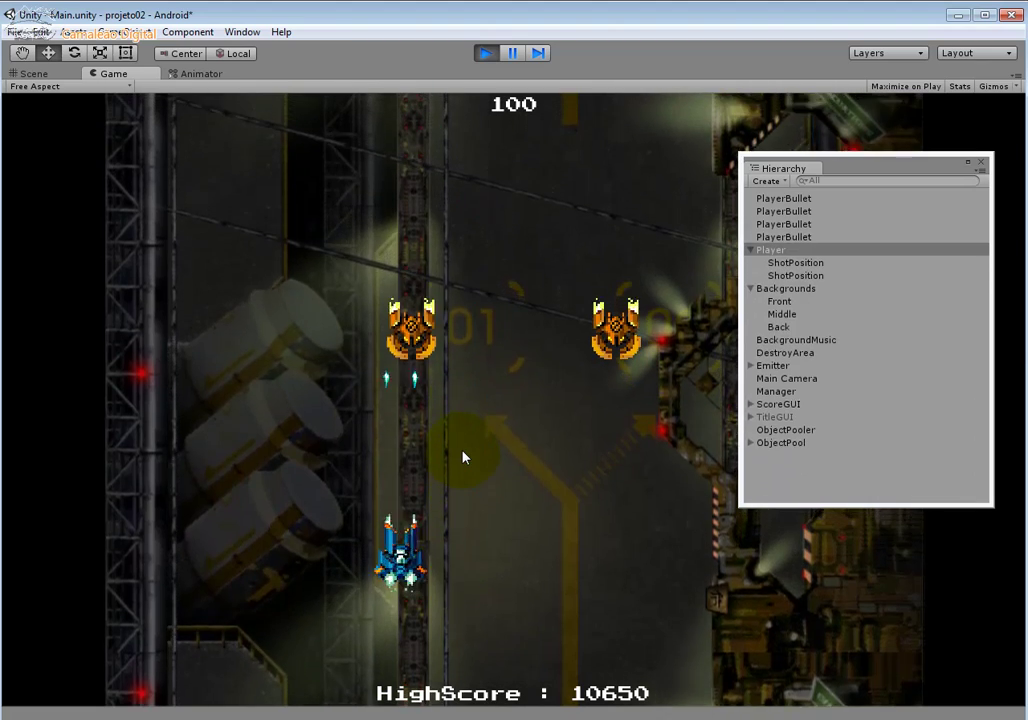
{"action": "key", "text": "Right"}
{"action": "key", "text": "Down"}
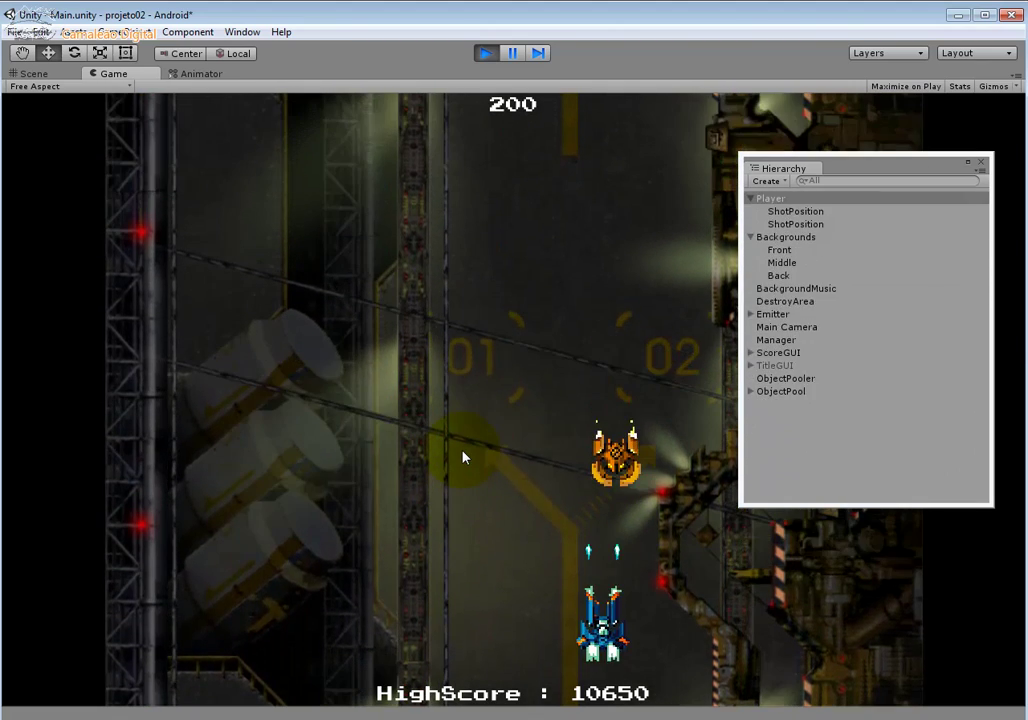
{"action": "key", "text": "Up"}
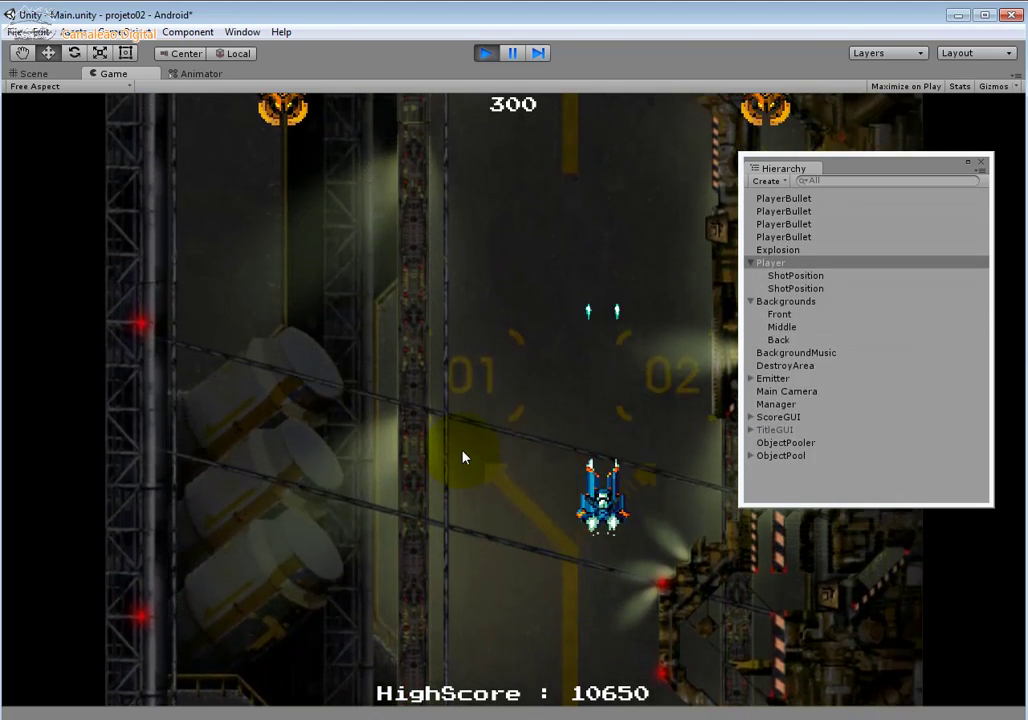
{"action": "key", "text": "Left"}
{"action": "key", "text": "Down"}
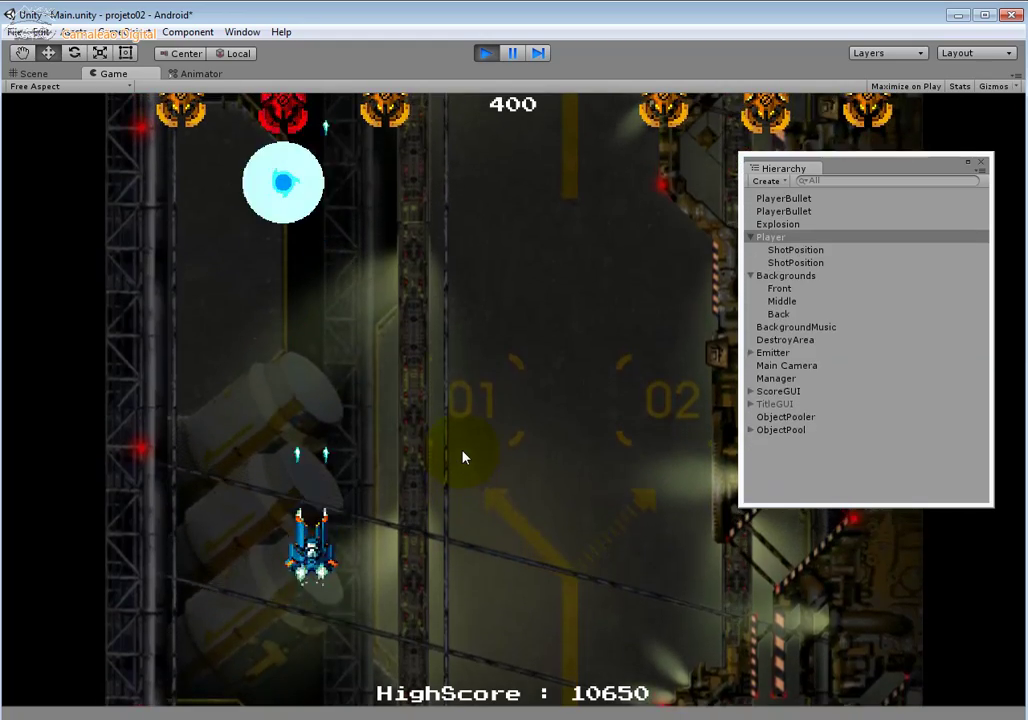
{"action": "key", "text": "Left"}
{"action": "key", "text": "Left"}
{"action": "key", "text": "Right"}
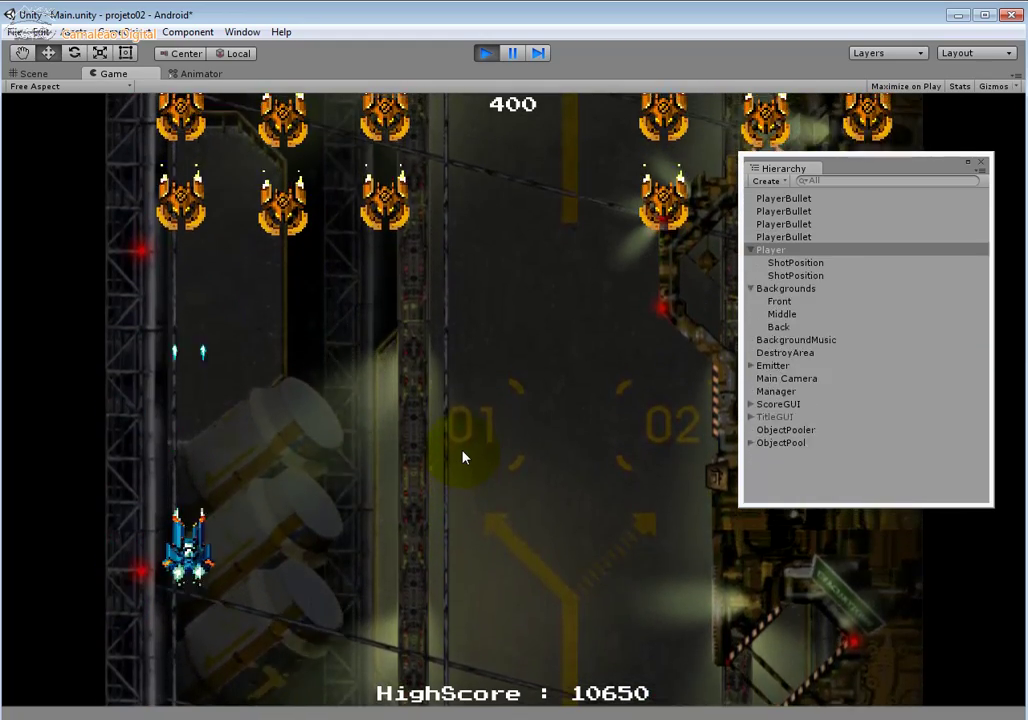
{"action": "key", "text": "Down"}
{"action": "key", "text": "Right"}
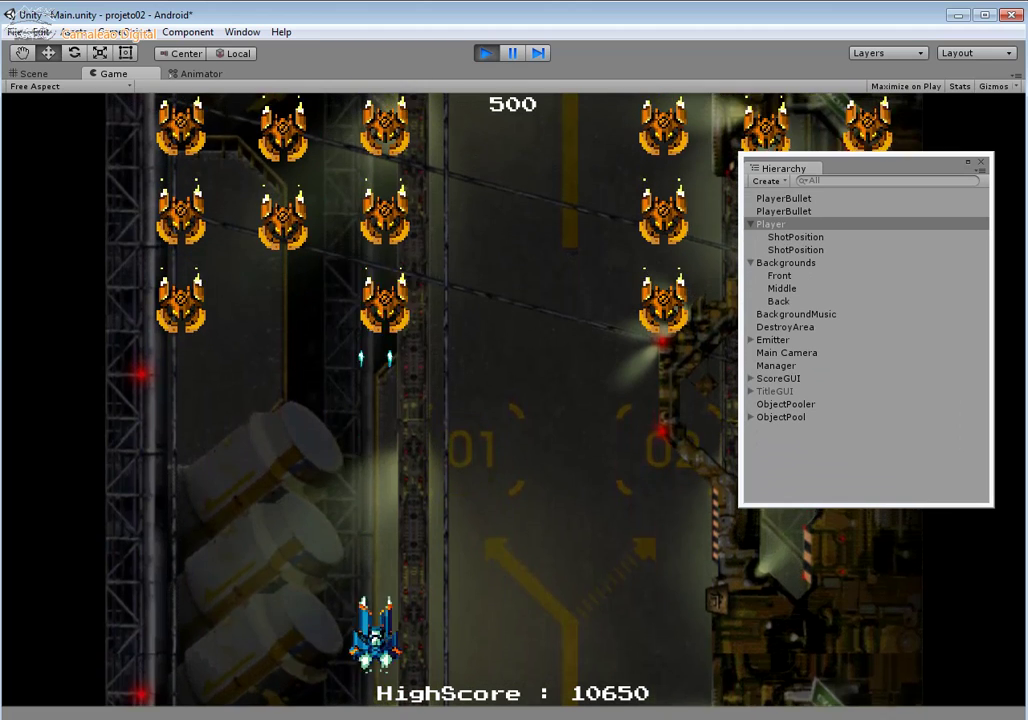
{"action": "left_click", "coordinate": [485, 53]}
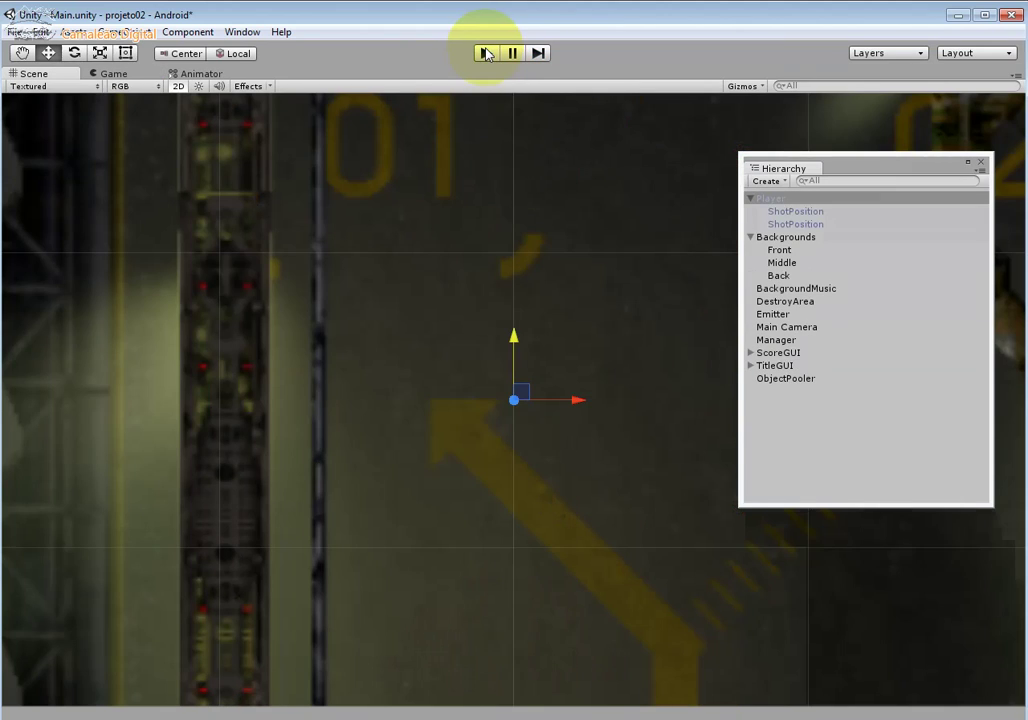